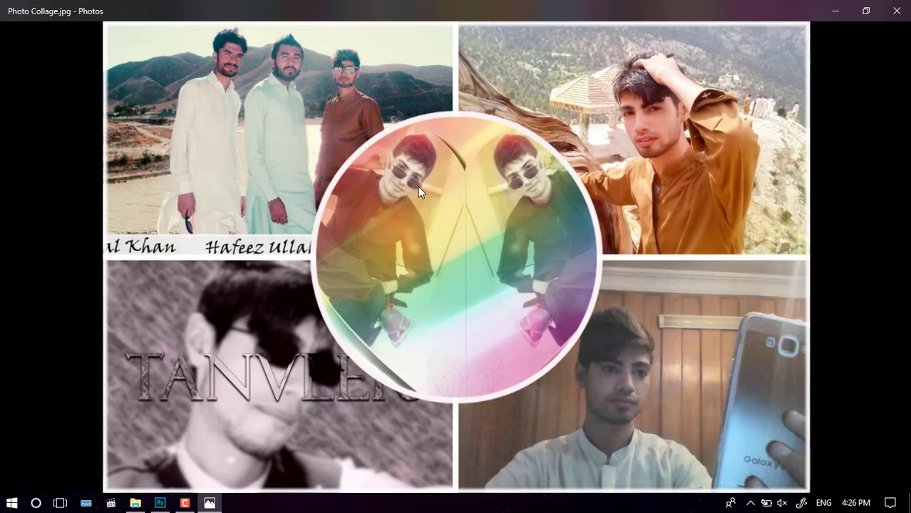
- Close the collage photo in Photos, return to Photoshop, and close the business-card document
key("alt+F4")
left_click(160, 503)
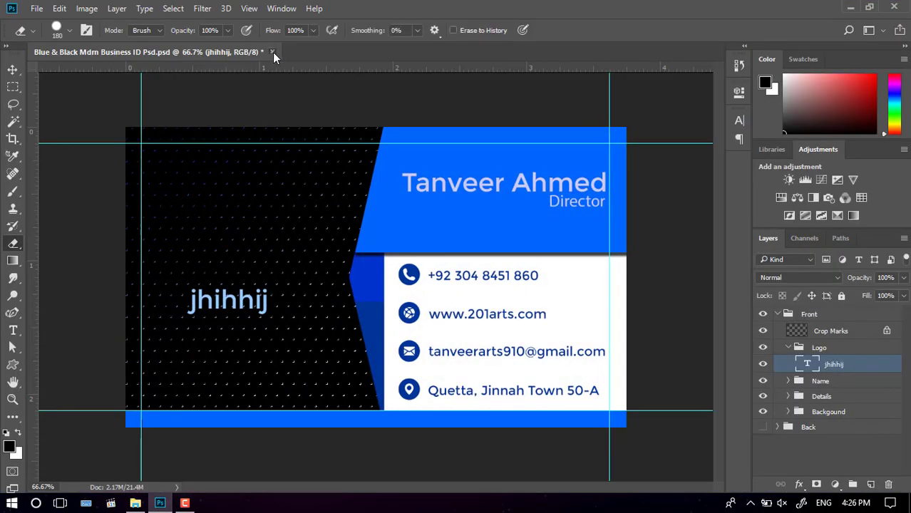
left_click(271, 52)
- Discard the business card's changes and create a blank Landscape 4x6 photo-preset document
left_click(433, 201)
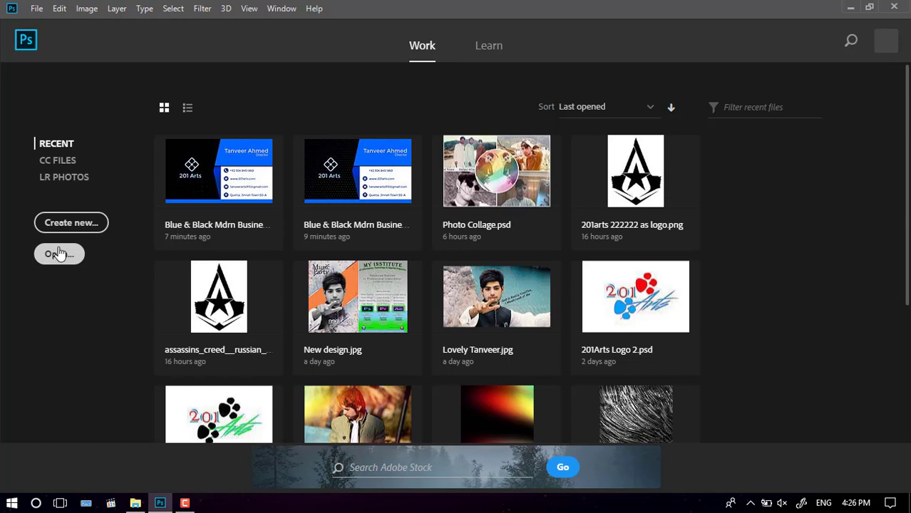
left_click(61, 225)
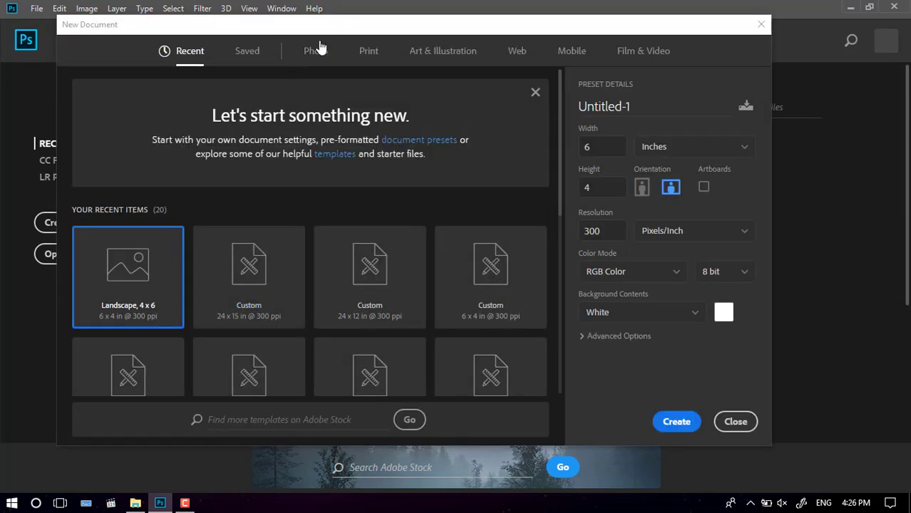
left_click(320, 45)
left_click(319, 223)
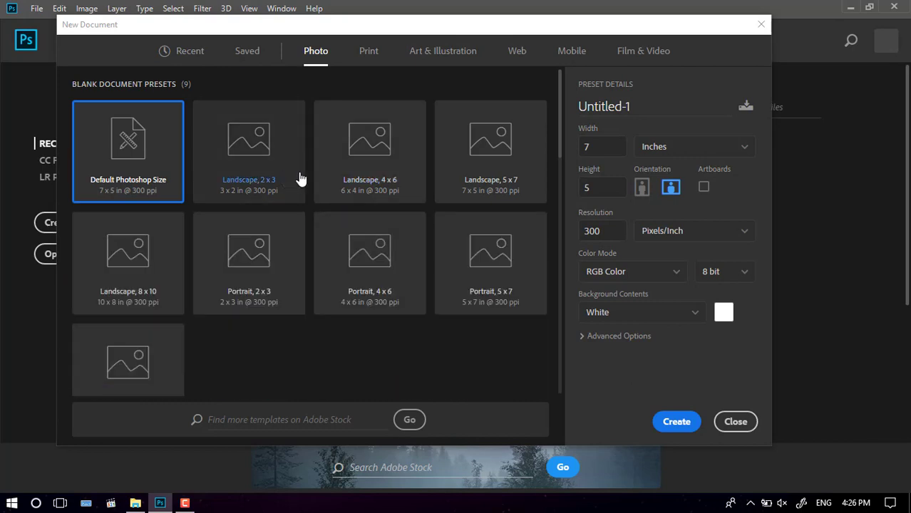
left_click(362, 146)
double_click(332, 202)
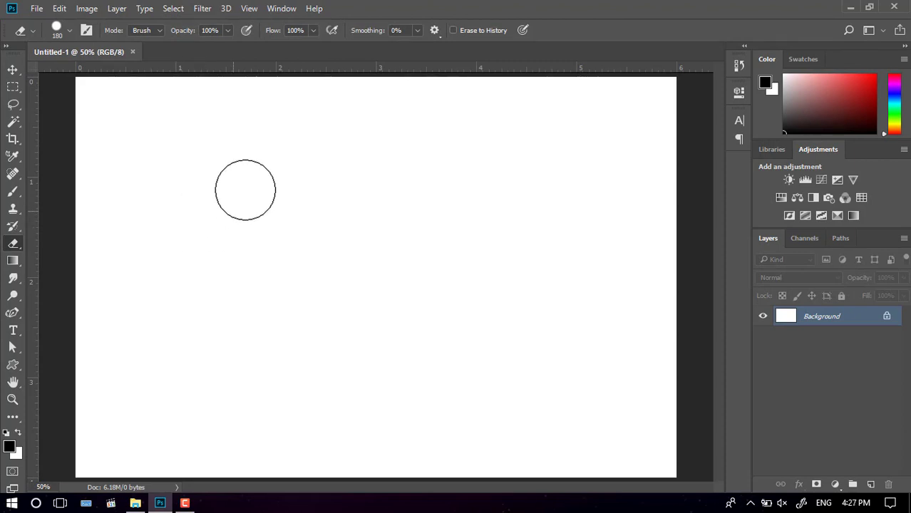
- Draw a rectangular marquee near the canvas centre and add an empty Layer 1
left_click(13, 70)
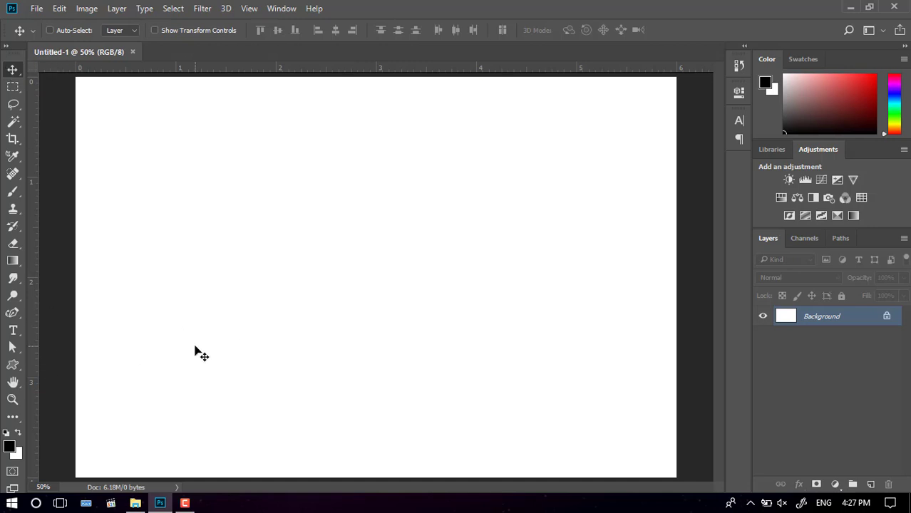
left_click(12, 86)
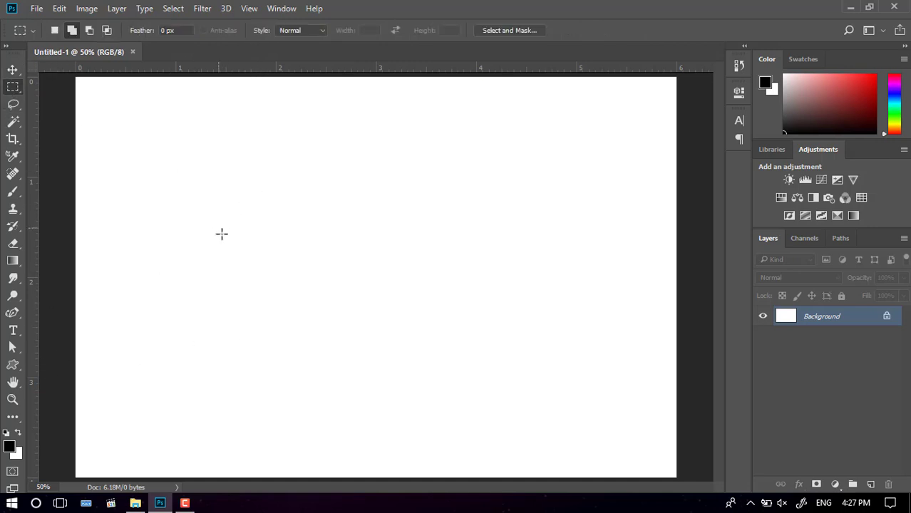
left_click_drag(219, 228, 490, 404)
left_click(871, 484)
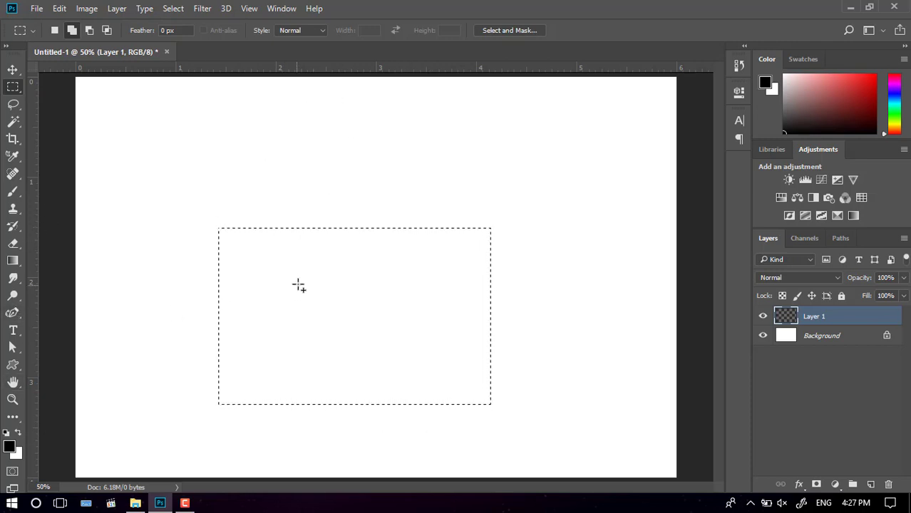
- Fill the rectangle selection on Layer 1 with the black foreground colour
left_click(59, 8)
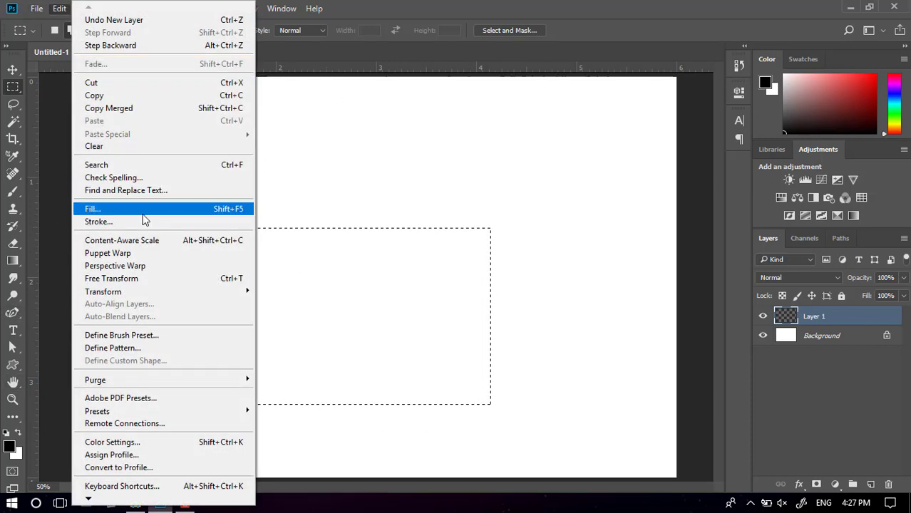
right_click(383, 267)
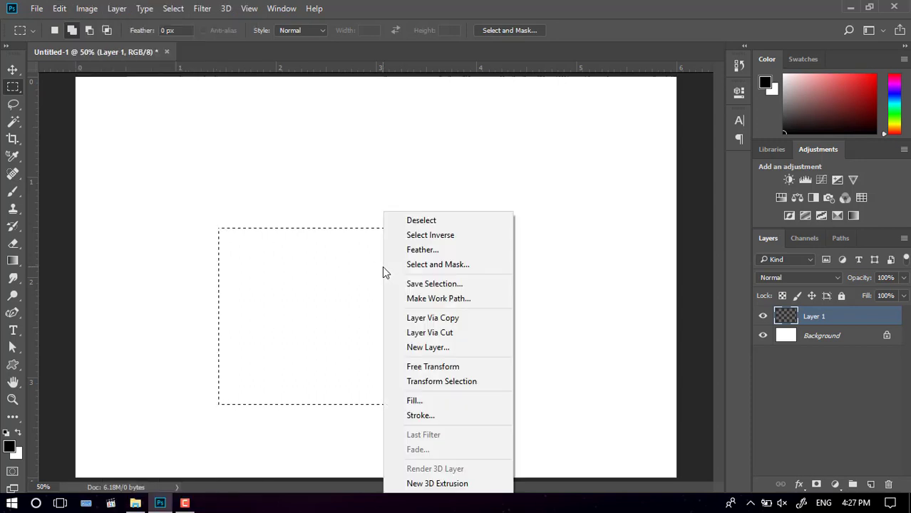
left_click(424, 401)
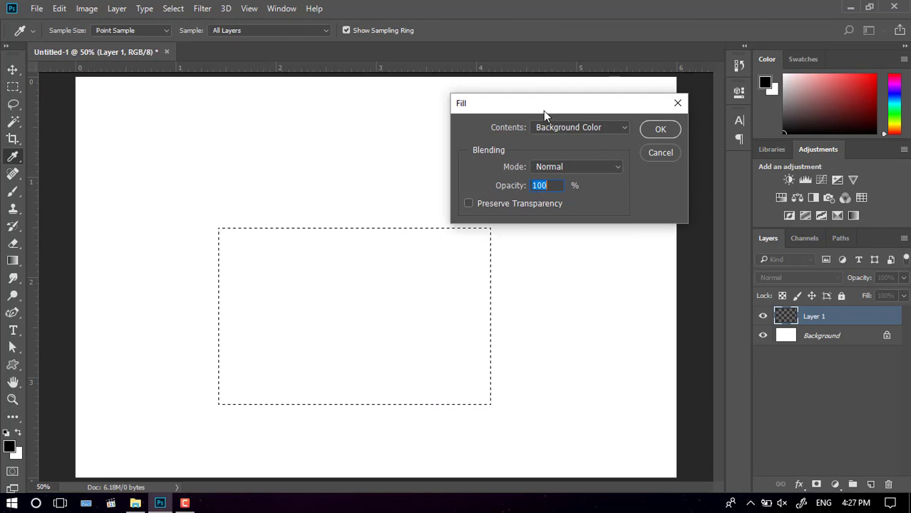
left_click_drag(543, 110, 403, 86)
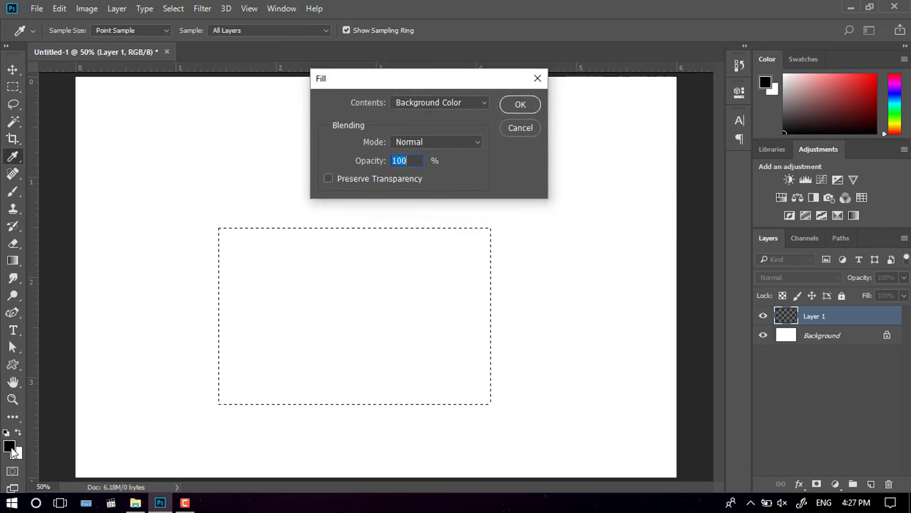
left_click(406, 103)
left_click(431, 118)
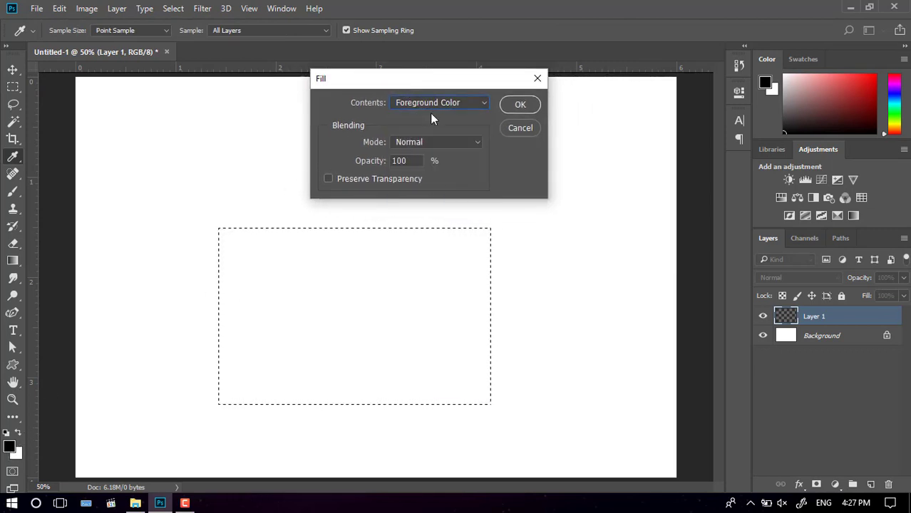
left_click(520, 104)
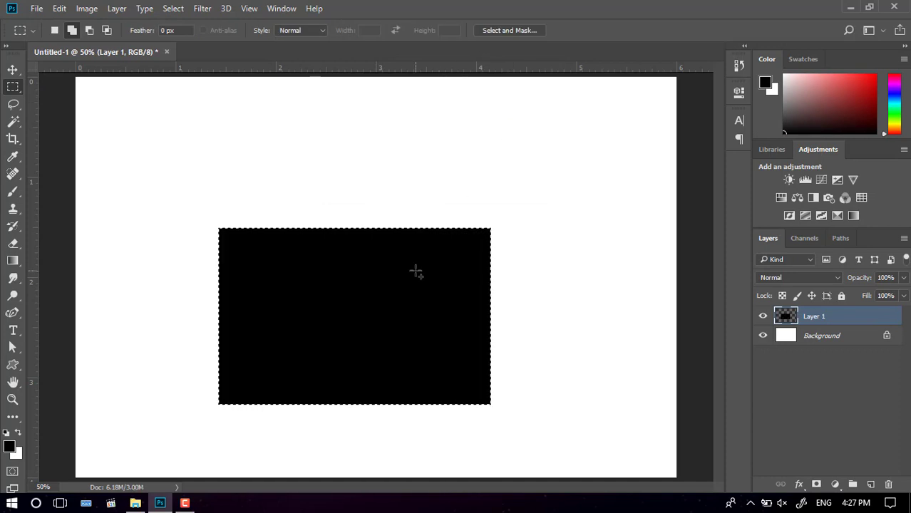
- Stroke the rectangle selection with a 15 px red (ff0000) border
right_click(401, 264)
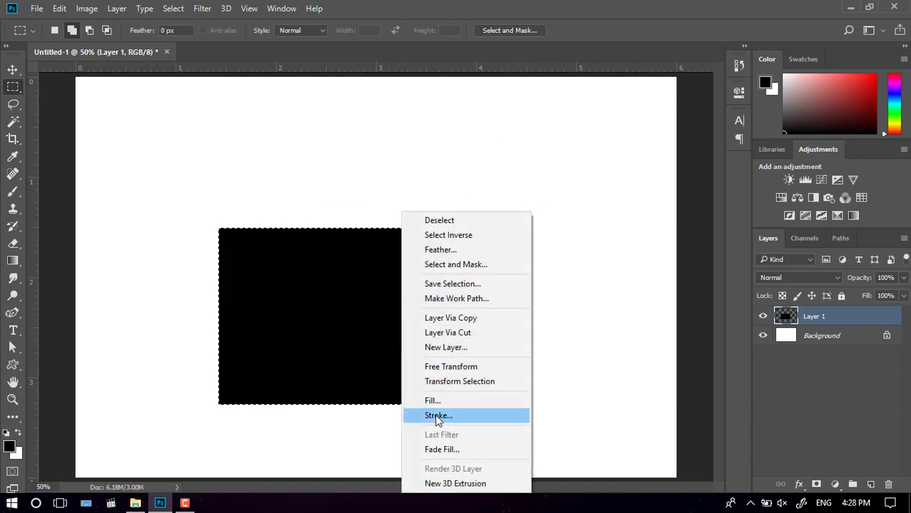
left_click(59, 11)
left_click(58, 11)
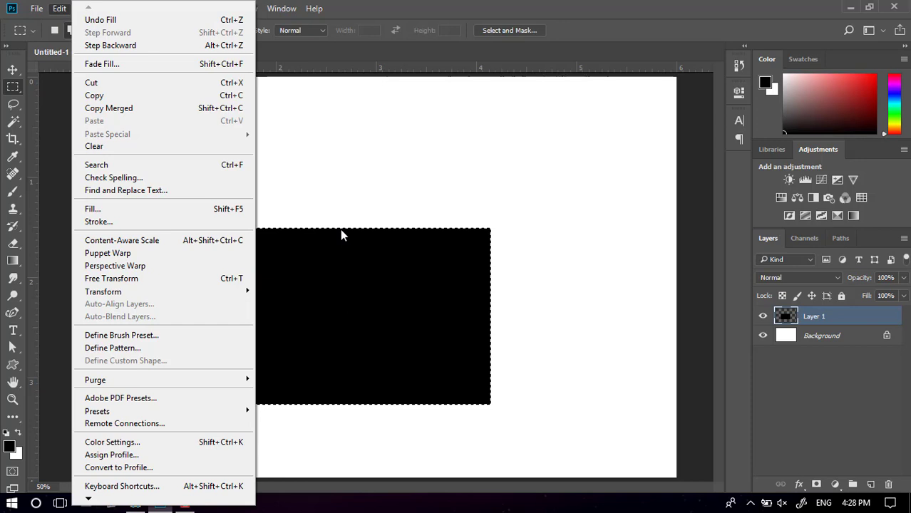
right_click(346, 251)
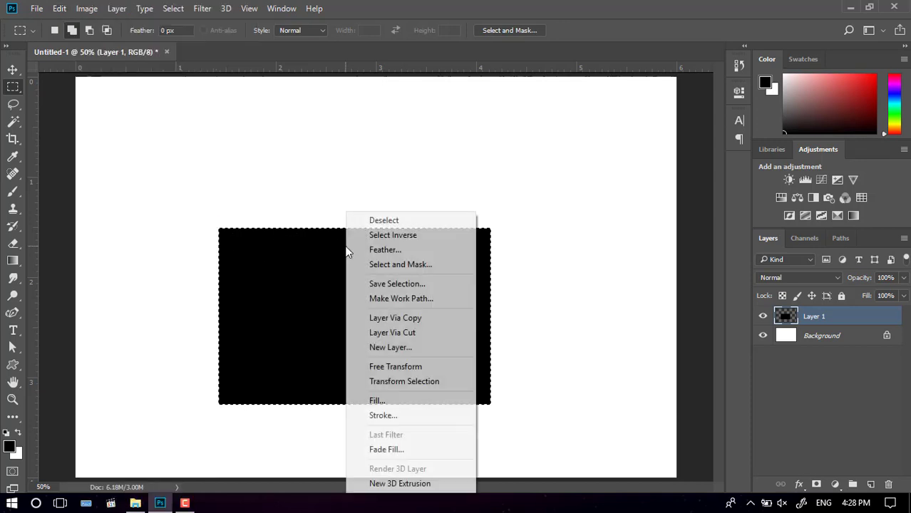
left_click(381, 416)
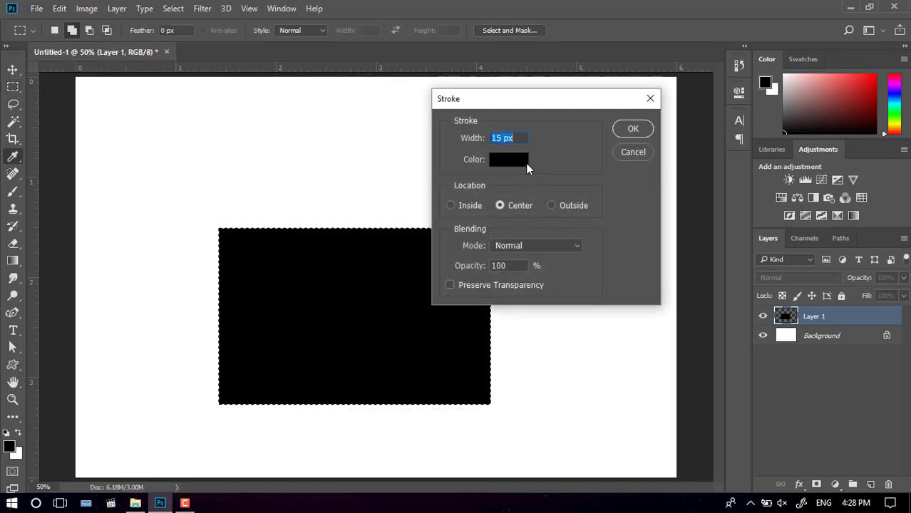
left_click_drag(508, 100, 455, 79)
left_click(457, 139)
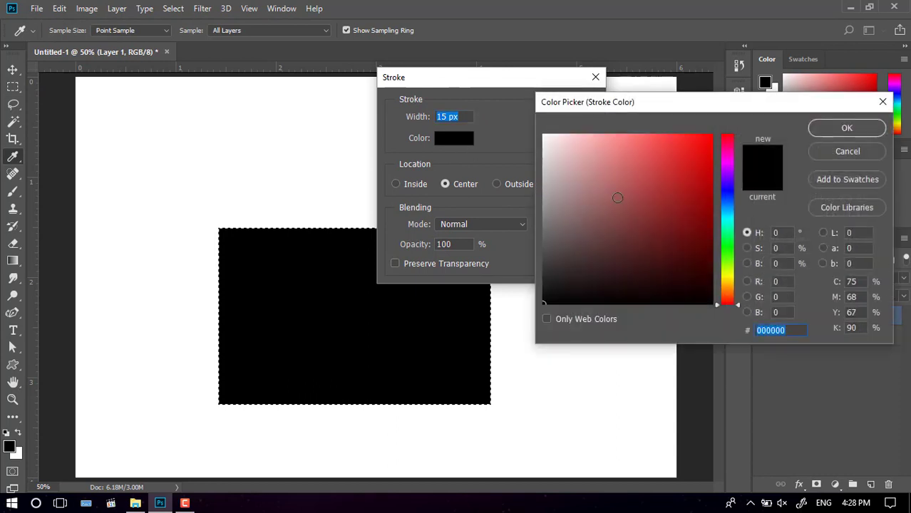
type("ff0000")
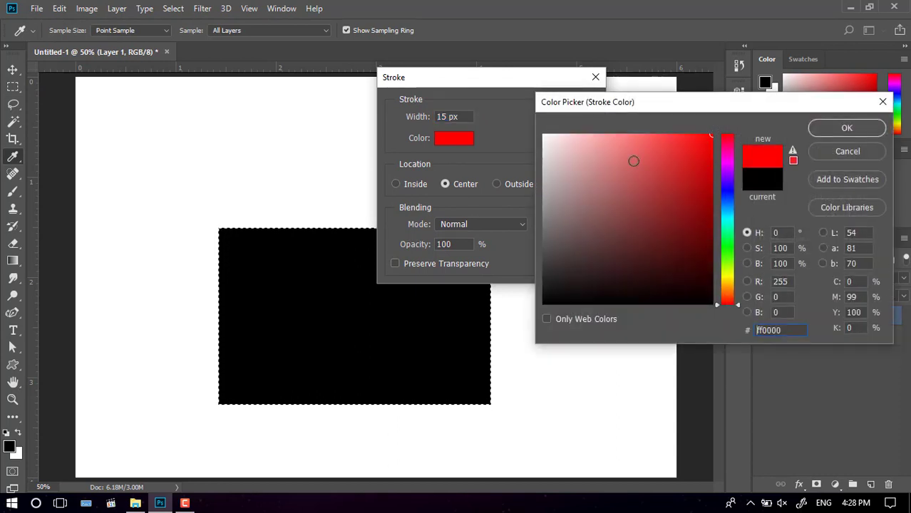
left_click(846, 128)
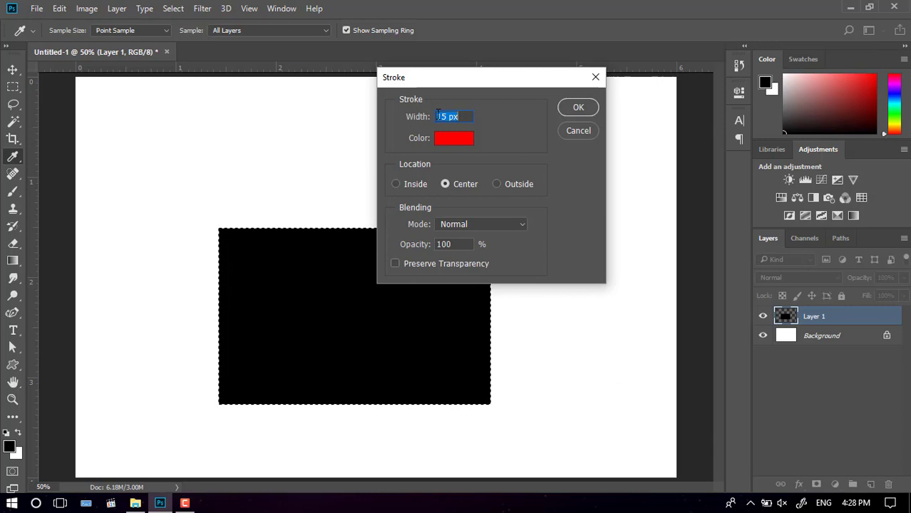
left_click(576, 107)
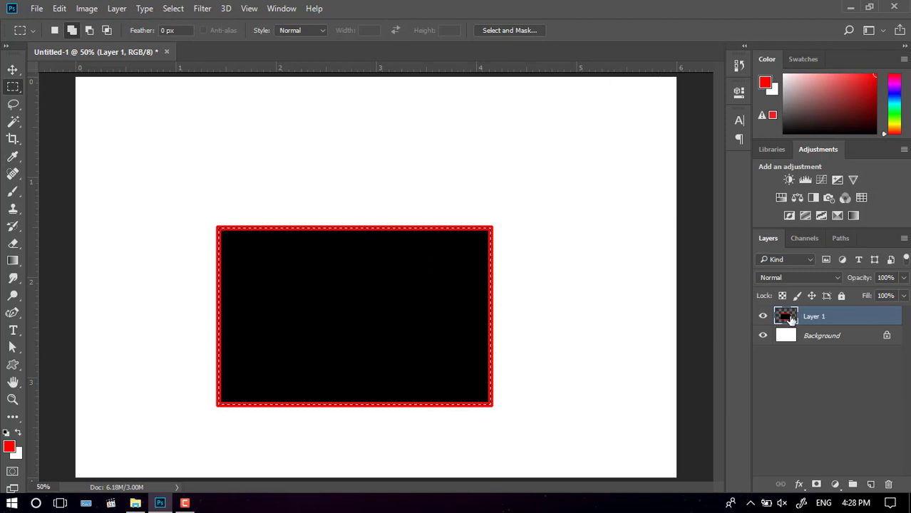
- Deselect, move the bordered rectangle lower right, and open 201 Music LOGO in Photos
left_click(173, 8)
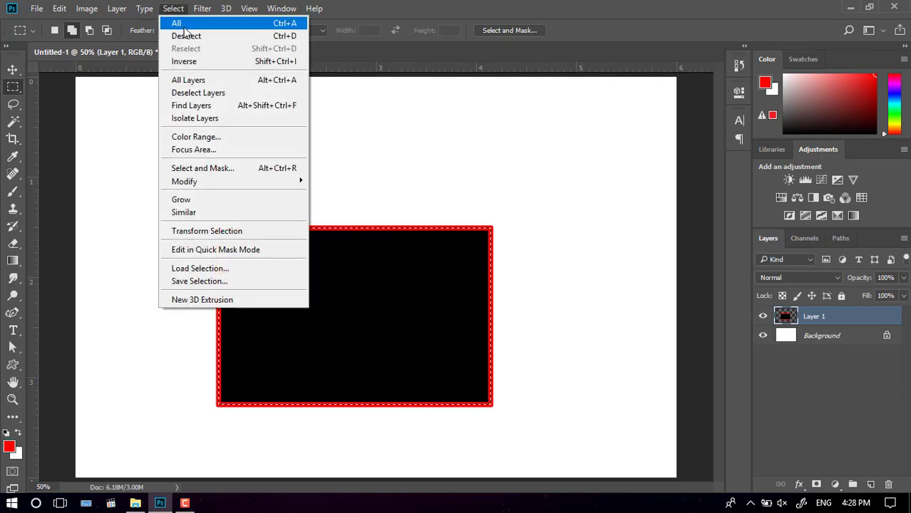
left_click(185, 36)
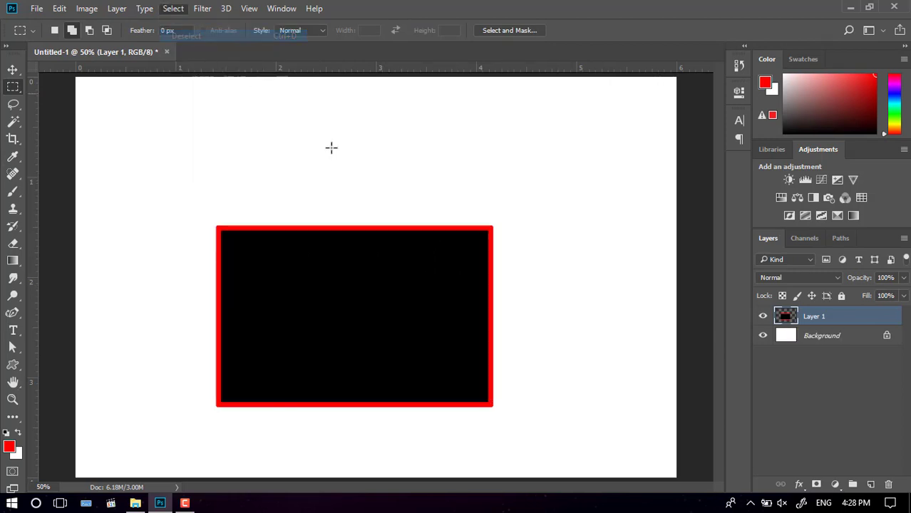
left_click(12, 69)
mouse_move(354, 323)
left_mouse_down()
mouse_move(375, 351)
mouse_move(374, 342)
mouse_move(401, 340)
left_mouse_up()
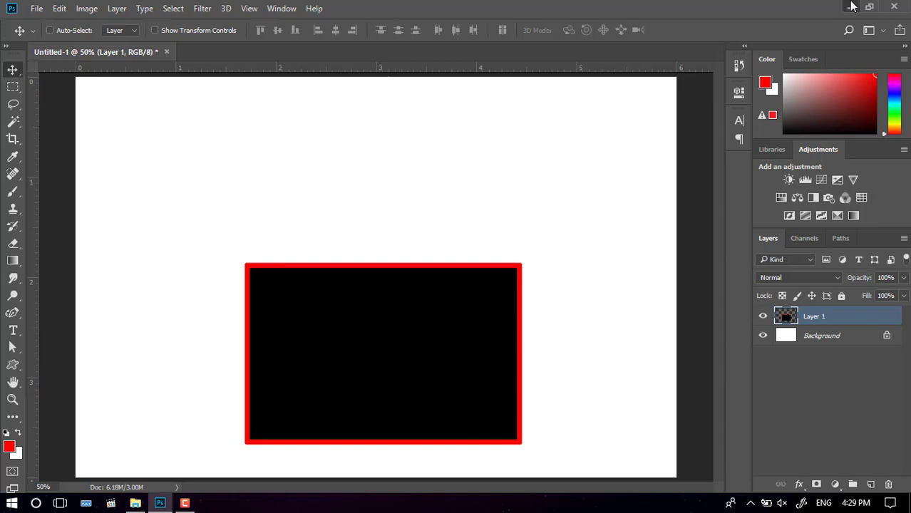
left_click(850, 7)
double_click(894, 89)
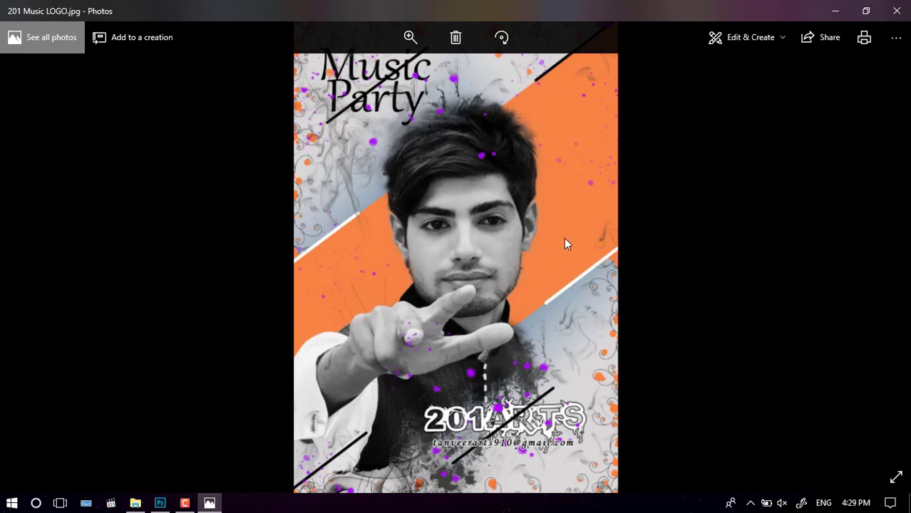
- Close the 201 Music LOGO image and restore the Photoshop Untitled-1 document
left_click(896, 11)
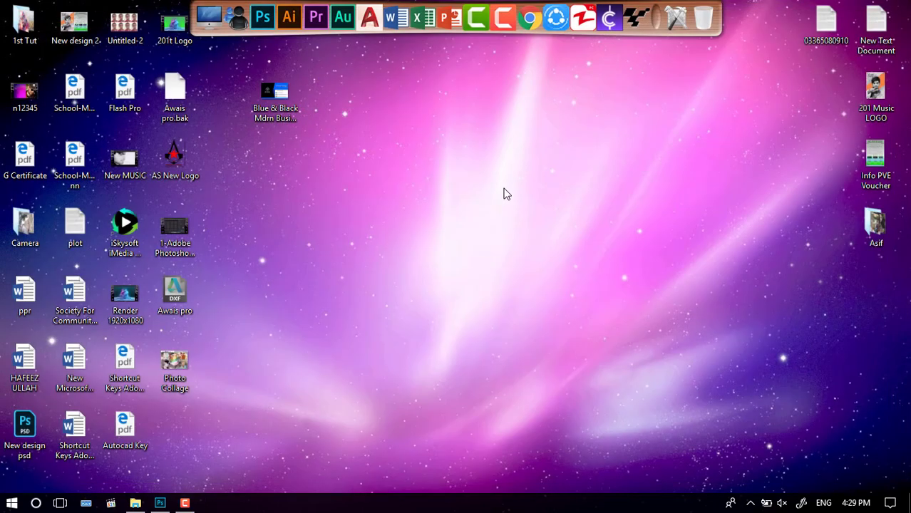
left_click(160, 503)
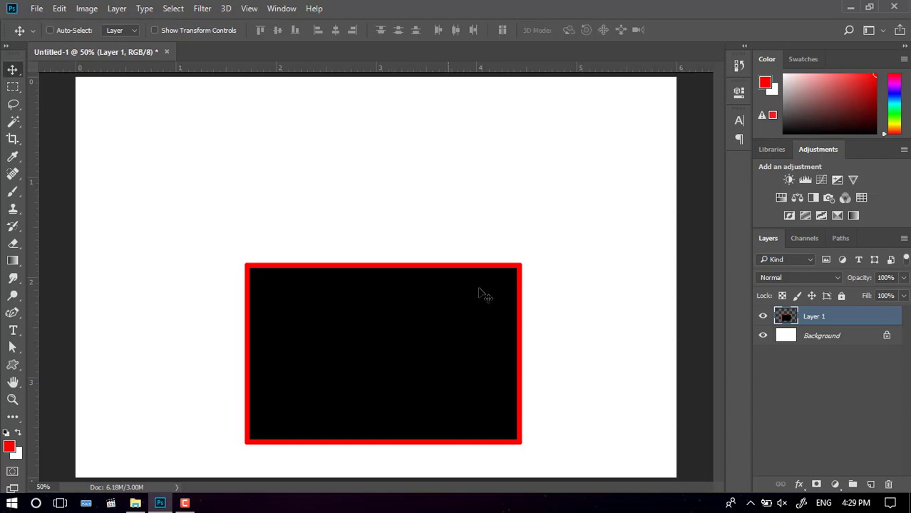
- Nudge the rectangle slightly up-left and start a Place Linked import from This PC
left_click_drag(413, 350, 405, 342)
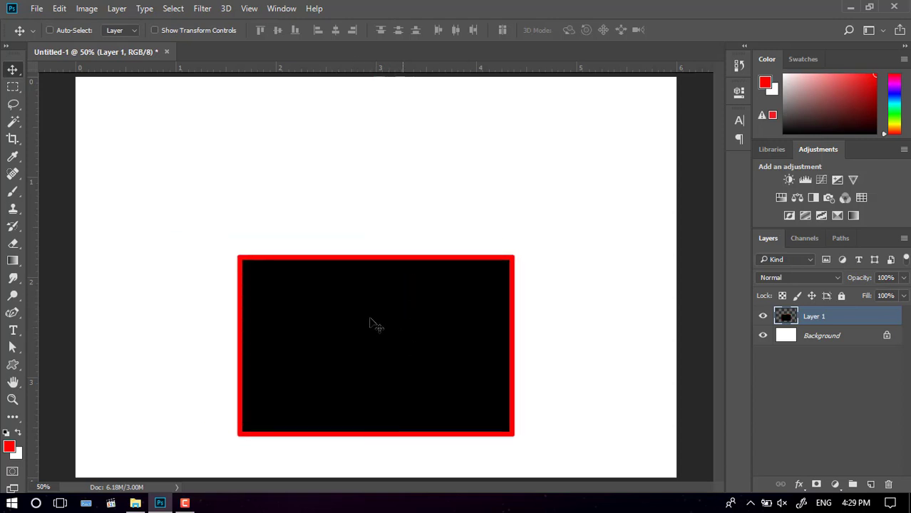
left_click(36, 10)
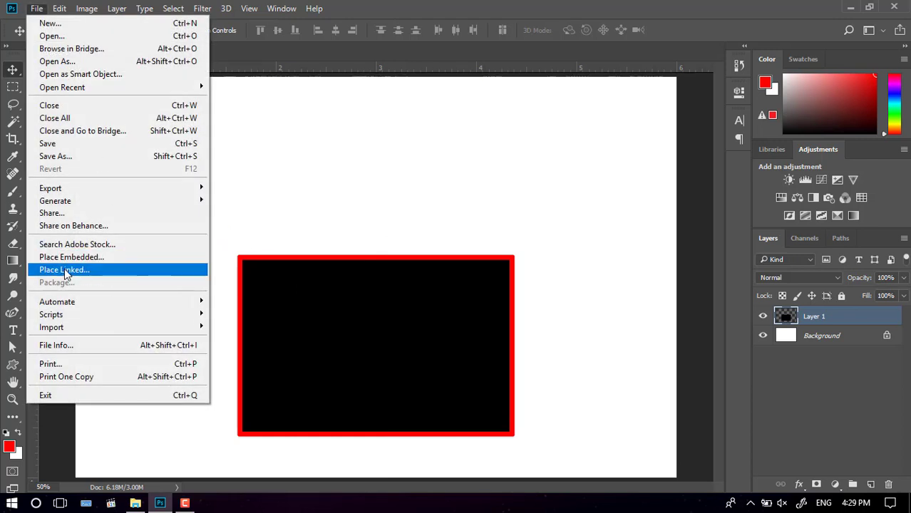
left_click(83, 271)
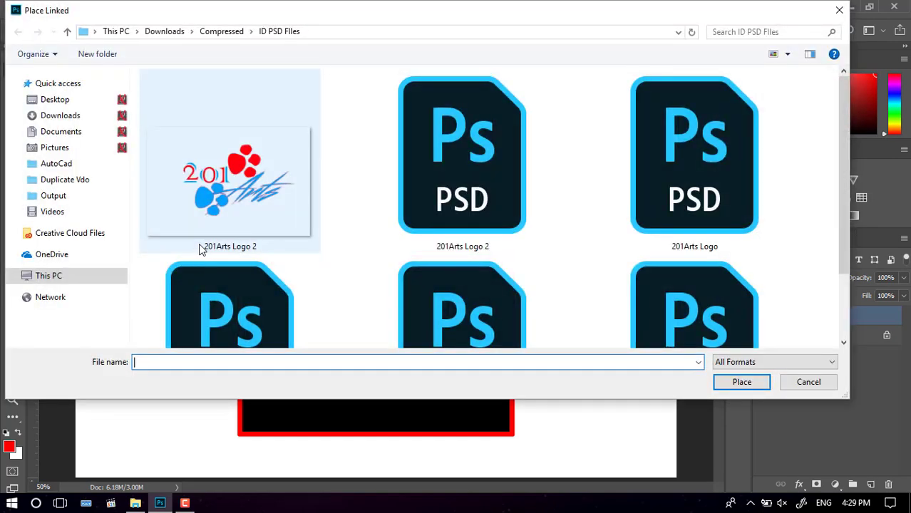
scroll(205, 215, "down", 2)
left_click(79, 278)
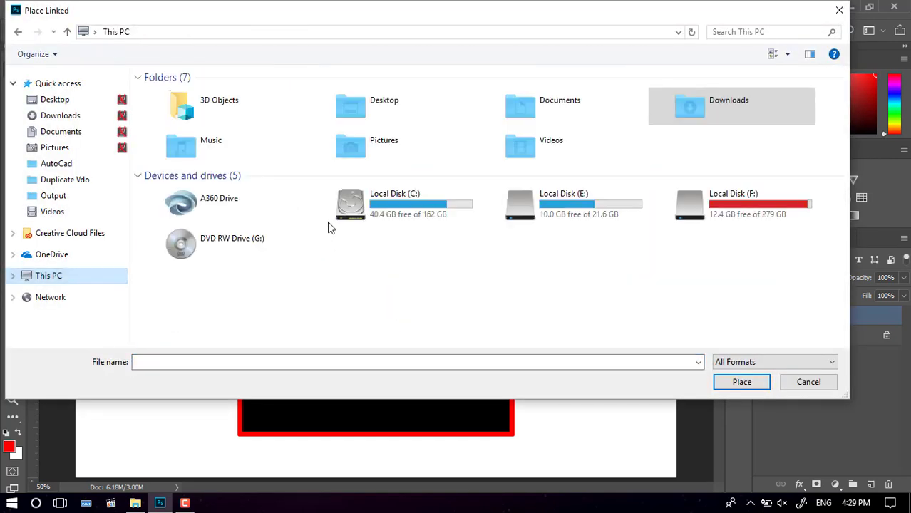
- Place the cute_white_kitten wallpaper from F:\Photos\Animate Slide as a linked image
double_click(717, 215)
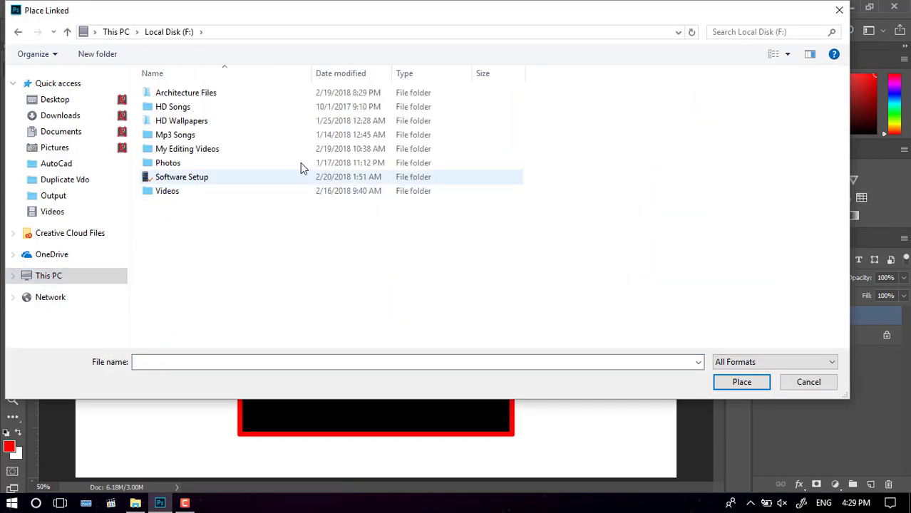
double_click(194, 163)
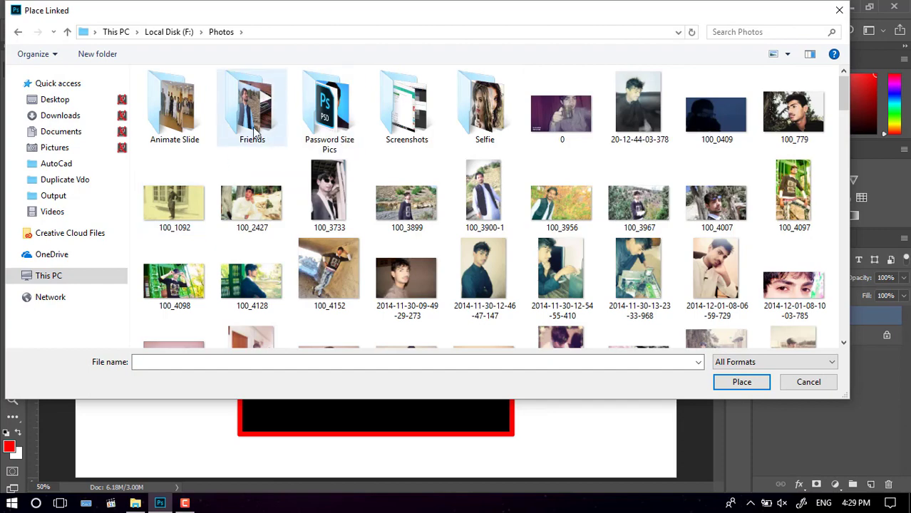
double_click(176, 105)
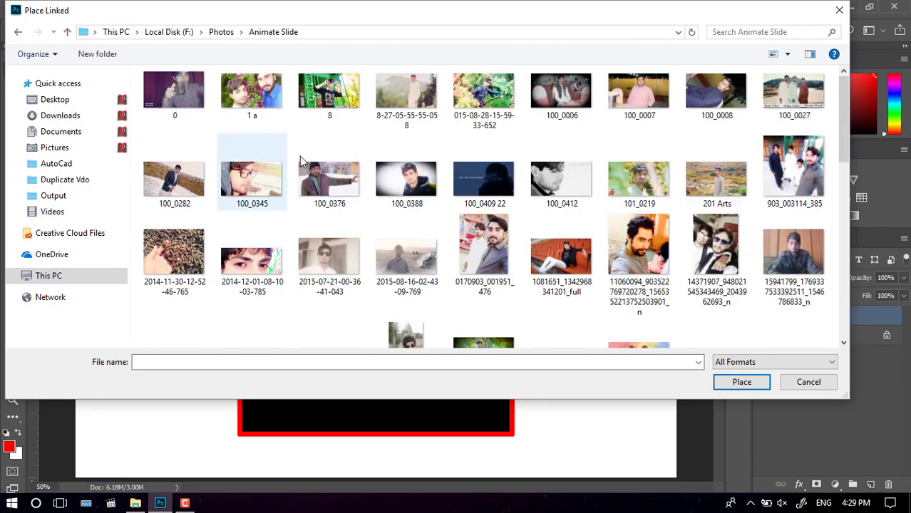
scroll(312, 151, "down", 2)
scroll(311, 151, "down", 3)
scroll(303, 149, "down", 3)
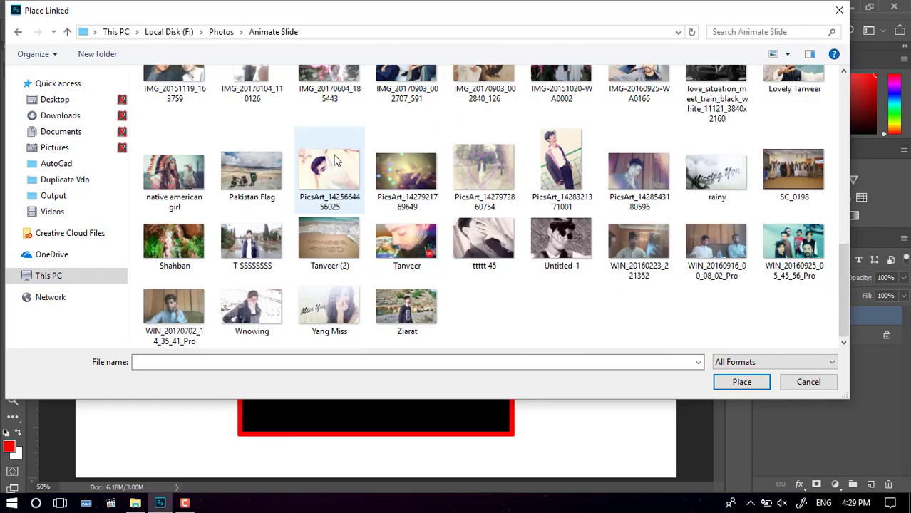
scroll(433, 255, "up", 1)
scroll(433, 261, "up", 2)
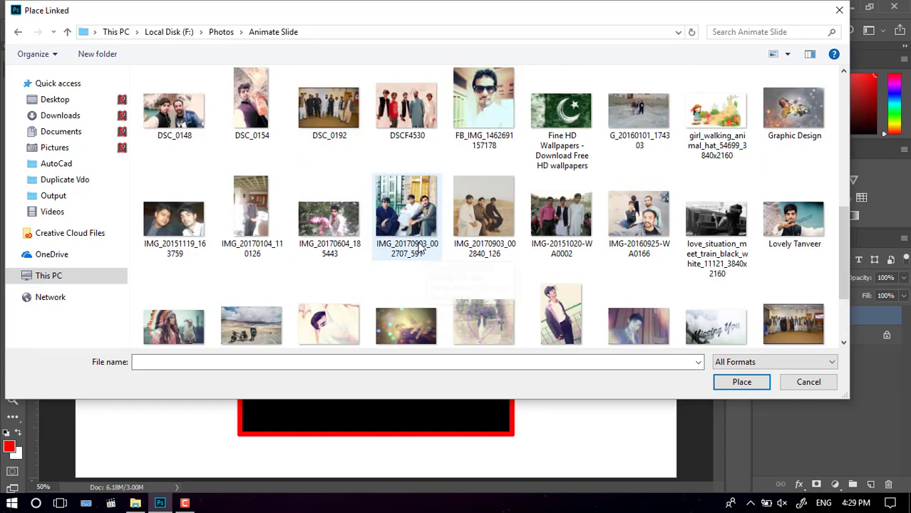
scroll(421, 242, "up", 2)
double_click(332, 99)
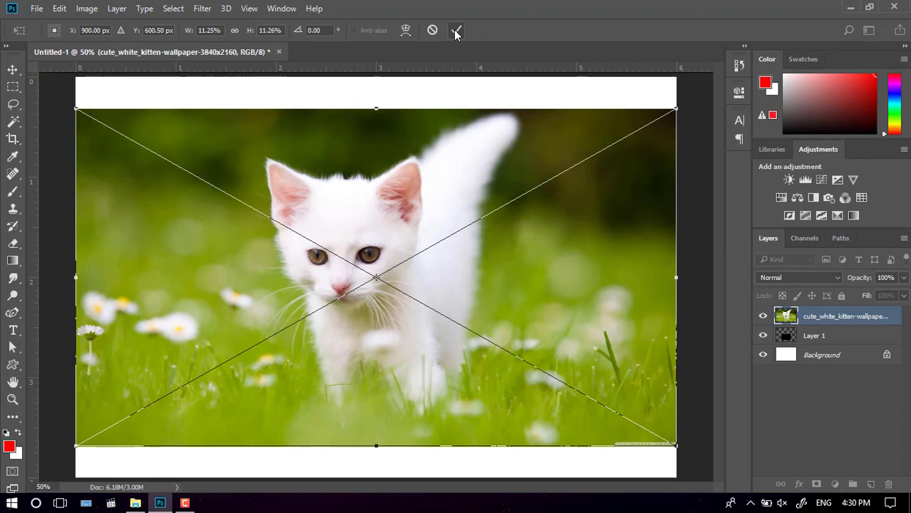
- Commit the placed kitten photo and drag it around to reposition it on the canvas
left_click(456, 32)
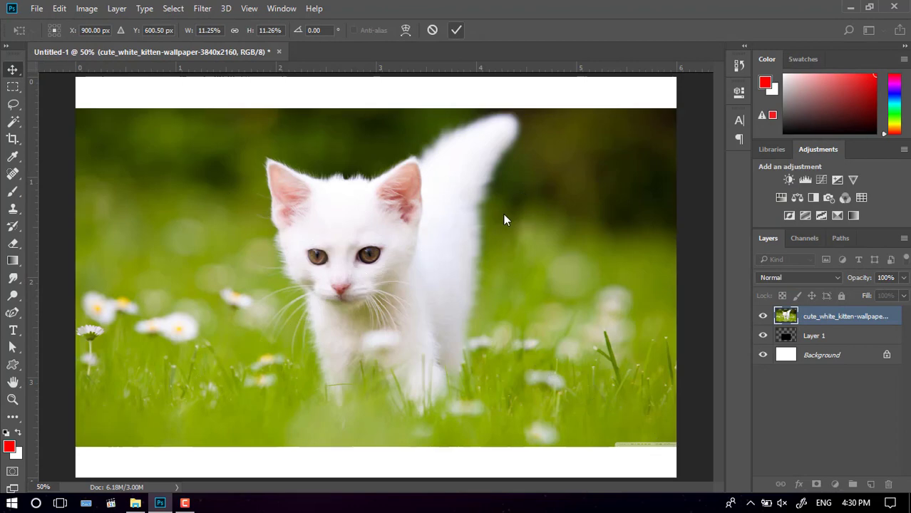
key("v")
mouse_move(384, 260)
left_mouse_down()
mouse_move(605, 232)
mouse_move(605, 179)
left_mouse_up()
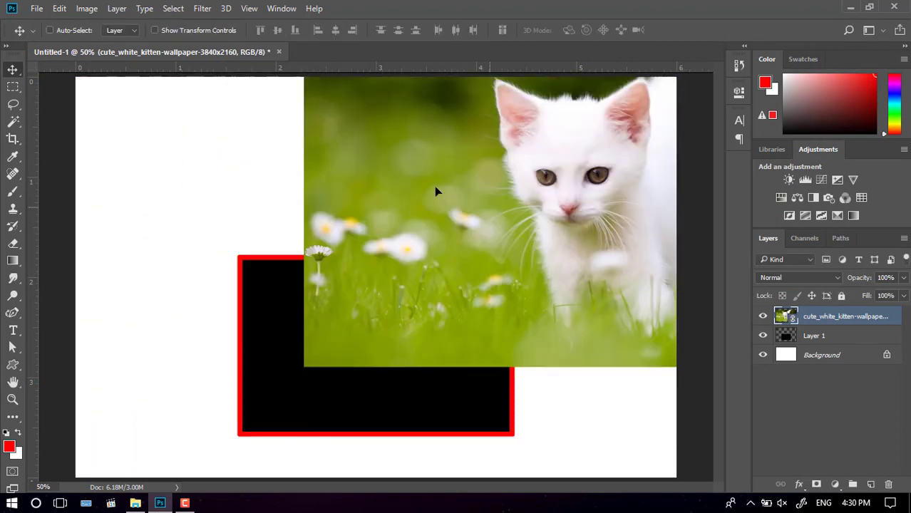
left_click_drag(434, 186, 485, 135)
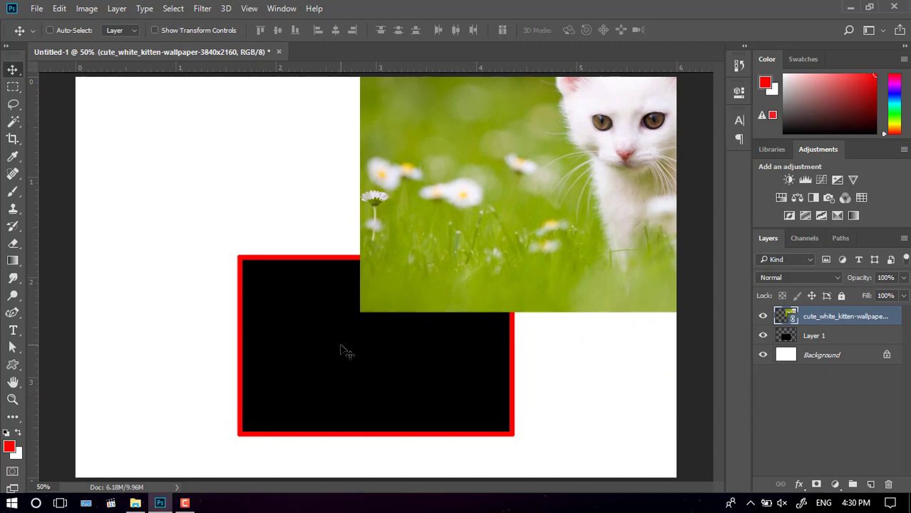
left_click_drag(533, 213, 285, 384)
- Clip the kitten layer to Layer 1 with Ctrl+Alt+G and centre its face in the rectangle
left_click_drag(339, 350, 309, 323)
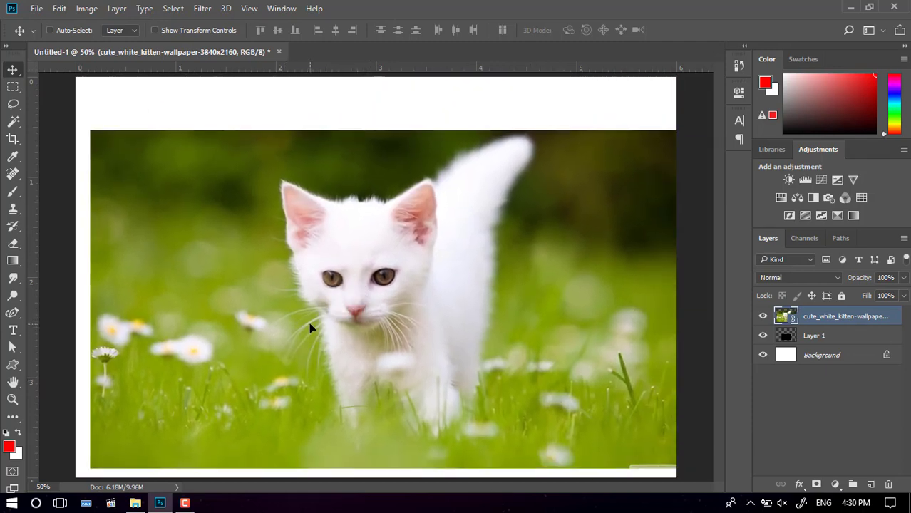
right_click(840, 328)
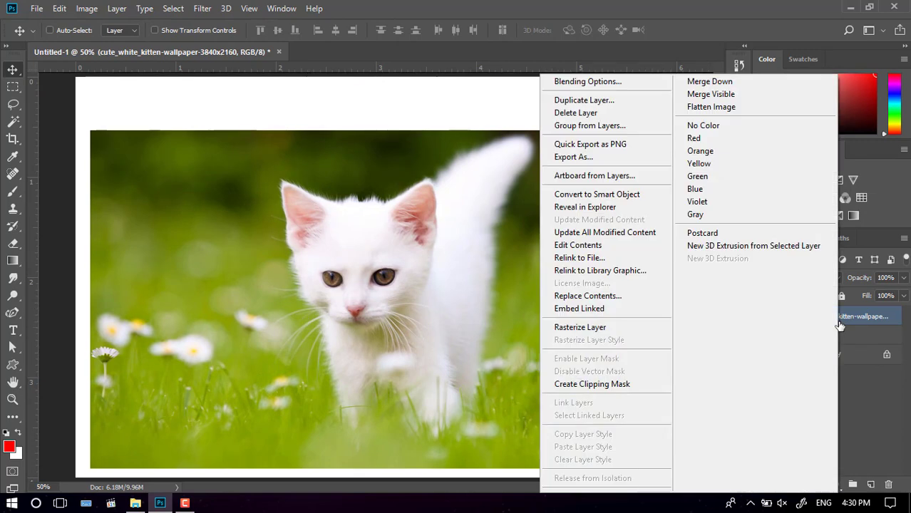
left_click(597, 328)
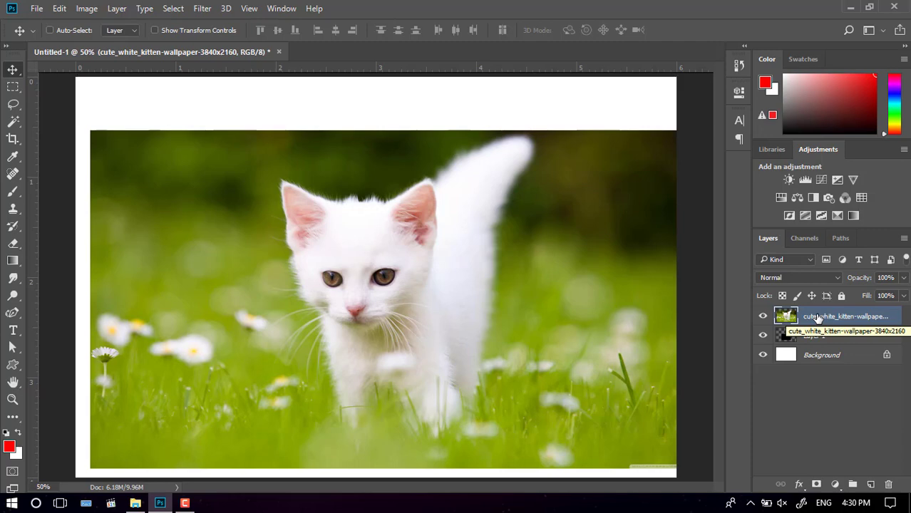
key("ctrl+alt+g")
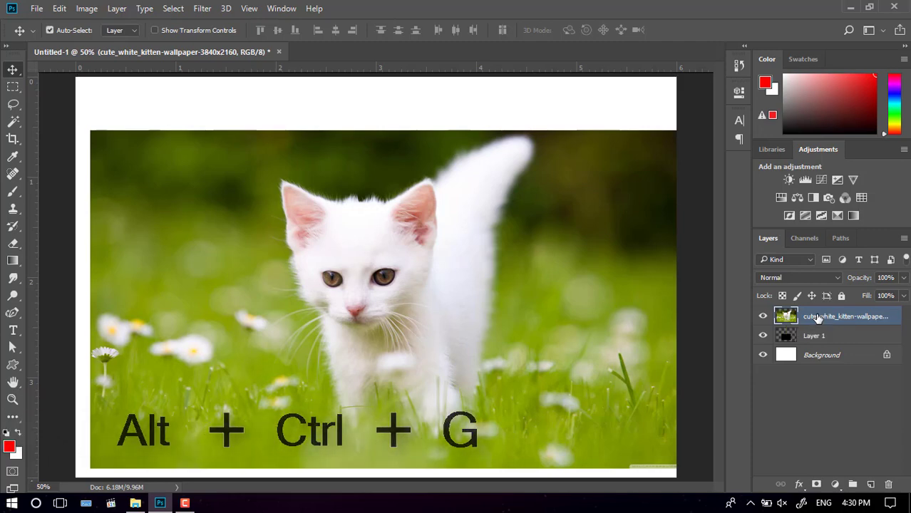
key("ctrl+alt+g")
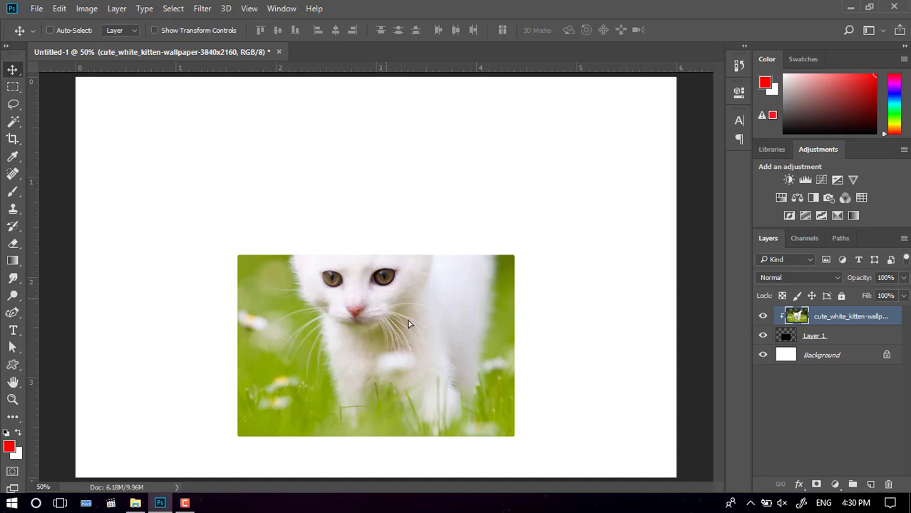
mouse_move(388, 298)
left_mouse_down()
mouse_move(563, 446)
mouse_move(205, 175)
mouse_move(210, 296)
mouse_move(464, 318)
mouse_move(467, 404)
mouse_move(541, 464)
mouse_move(574, 430)
mouse_move(529, 428)
mouse_move(463, 360)
mouse_move(494, 352)
mouse_move(407, 319)
mouse_move(379, 331)
left_mouse_up()
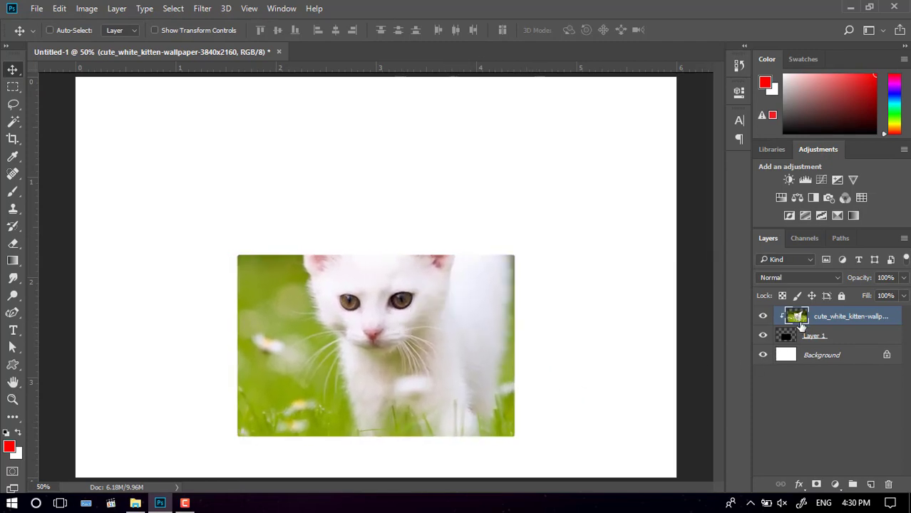
- Release the kitten's clipping mask, move the photo, then clip it back into the rectangle
right_click(824, 316)
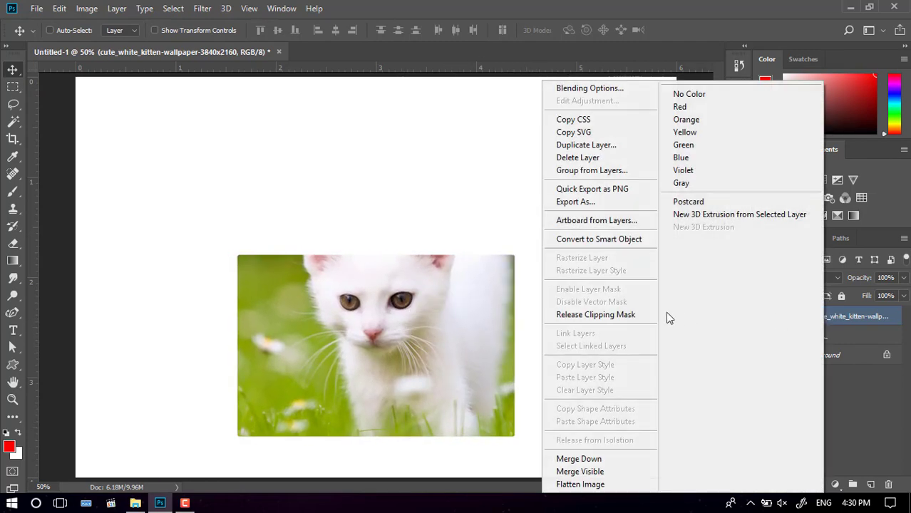
left_click(630, 317)
mouse_move(463, 278)
left_mouse_down()
mouse_move(451, 271)
mouse_move(621, 318)
left_mouse_up()
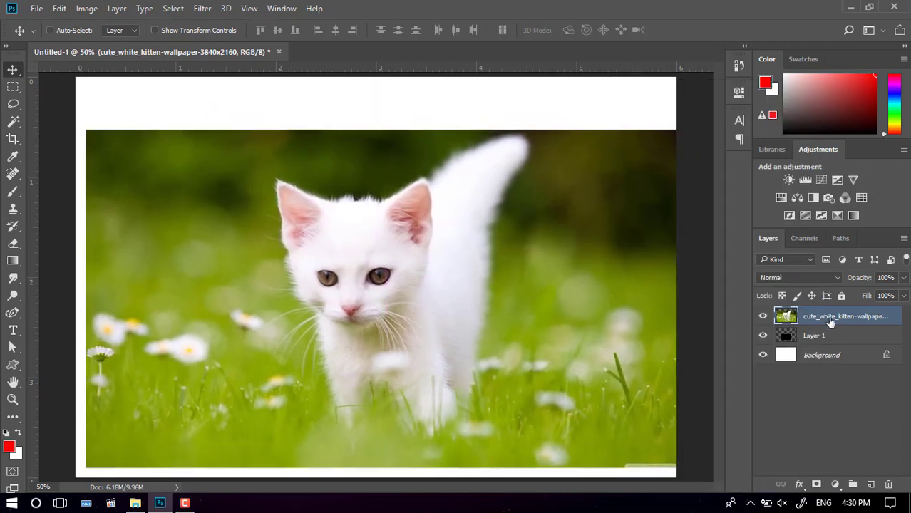
right_click(827, 318)
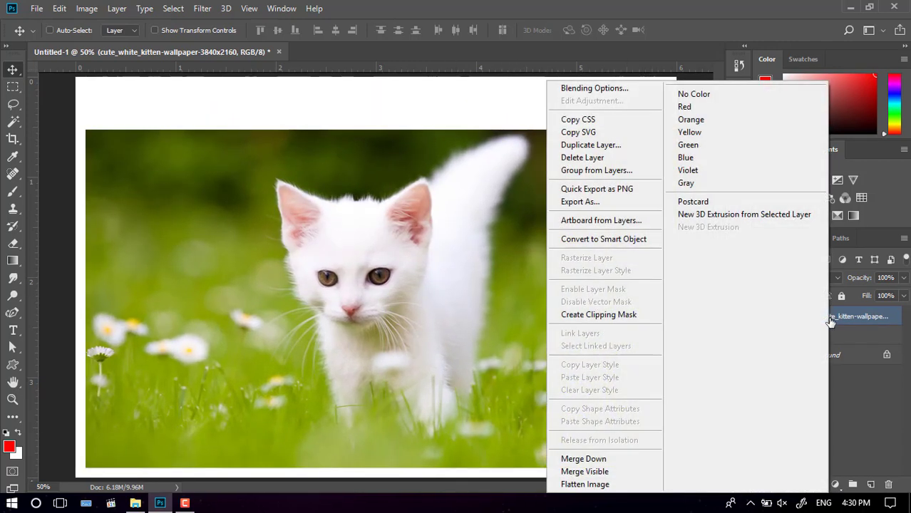
left_click(599, 315)
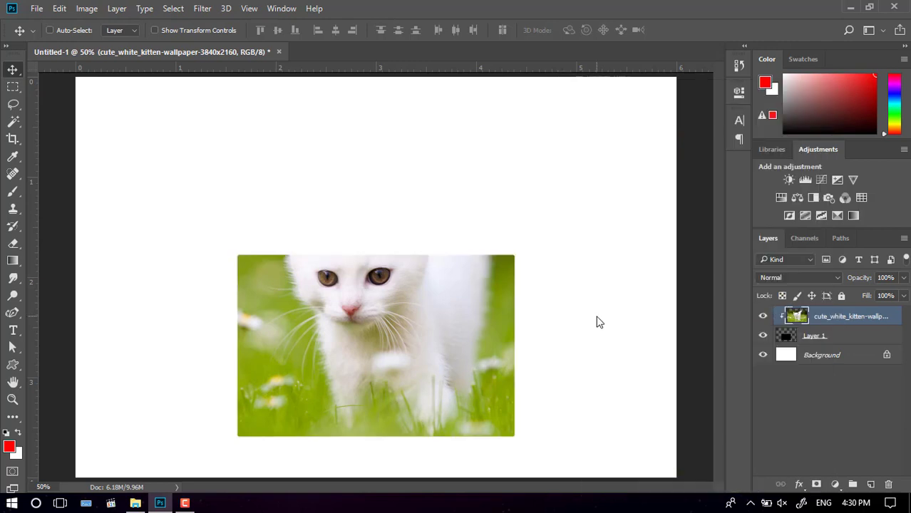
mouse_move(445, 298)
left_mouse_down()
mouse_move(474, 331)
mouse_move(403, 334)
left_mouse_up()
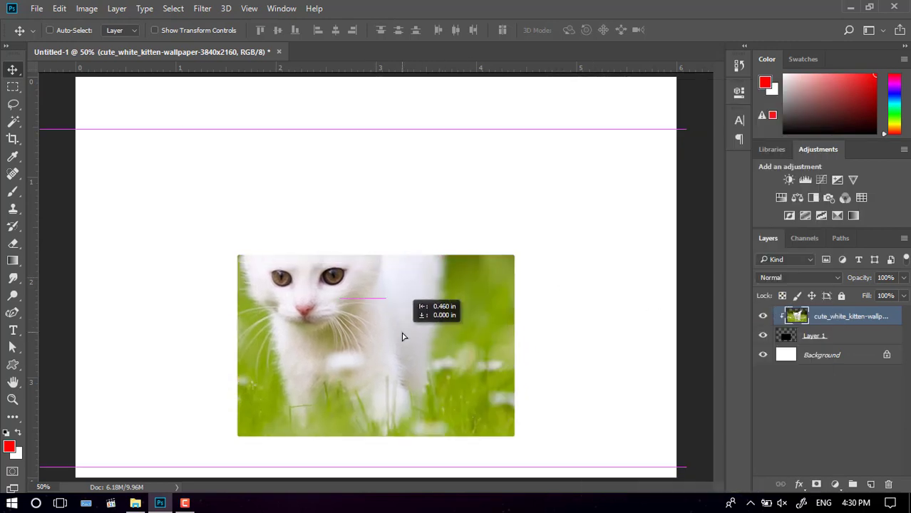
- Release the kitten's clipping mask again and shift the full photo down and right
right_click(839, 320)
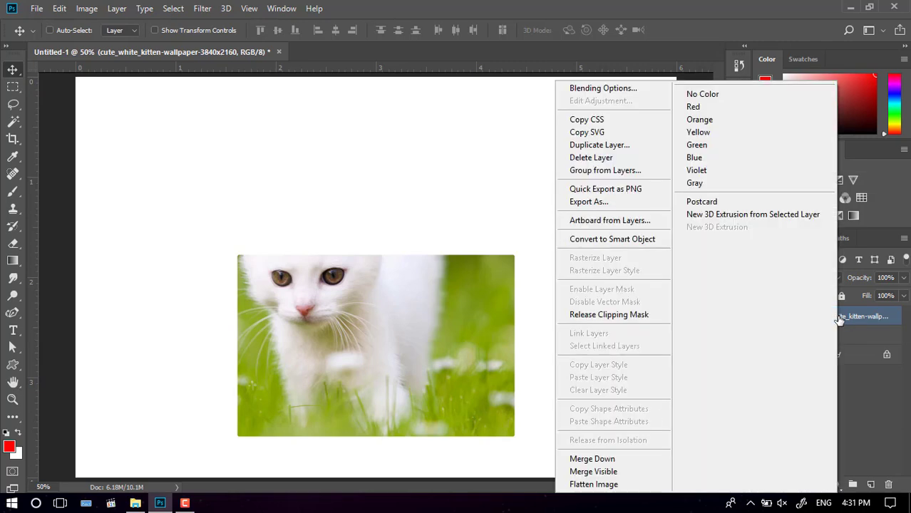
left_click(624, 325)
left_click_drag(396, 337, 431, 370)
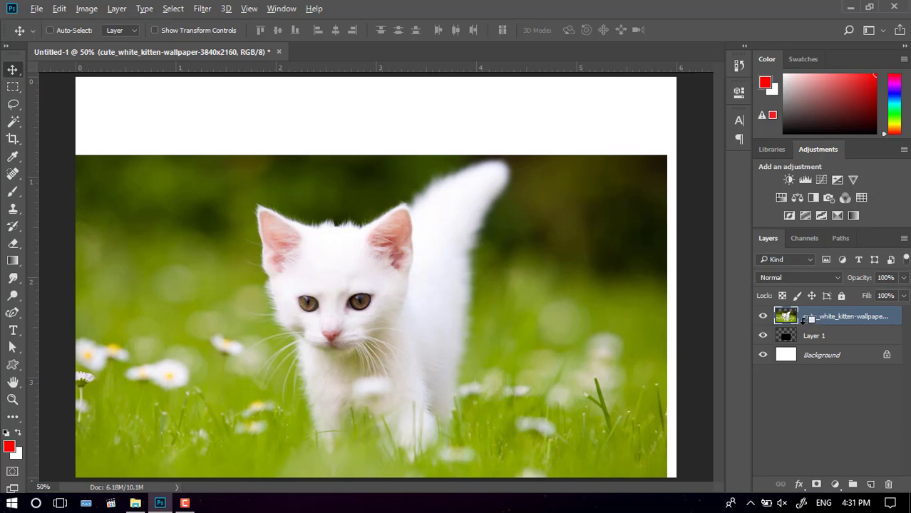
- Clip the kitten to Layer 1, then release it via the Layer menu and nudge it
left_click(804, 318, "alt")
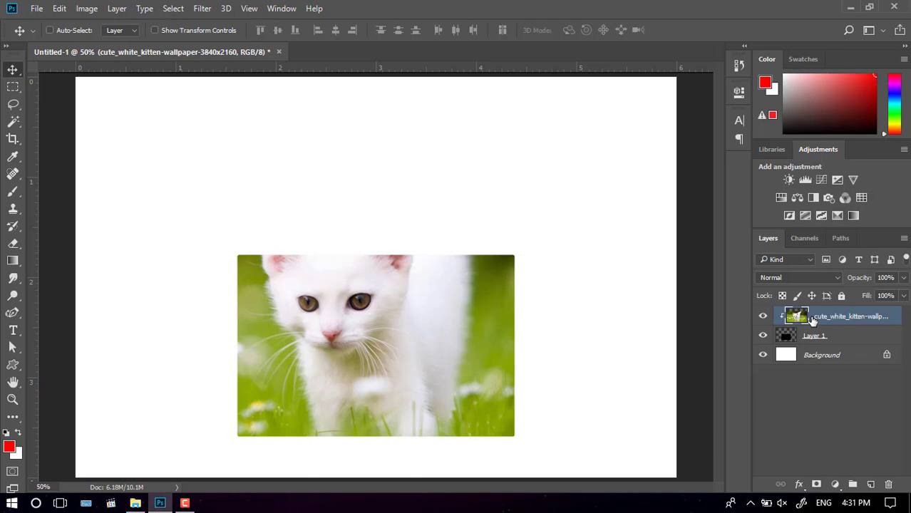
left_click(116, 9)
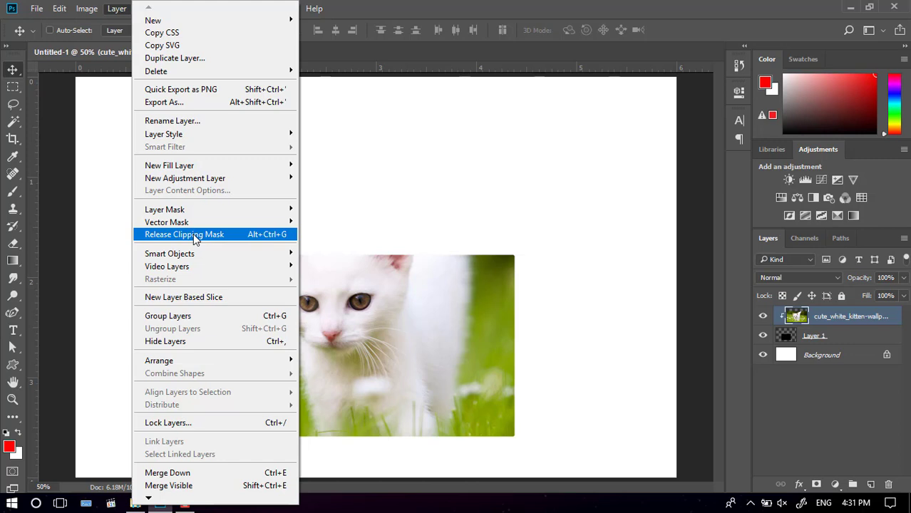
left_click(193, 234)
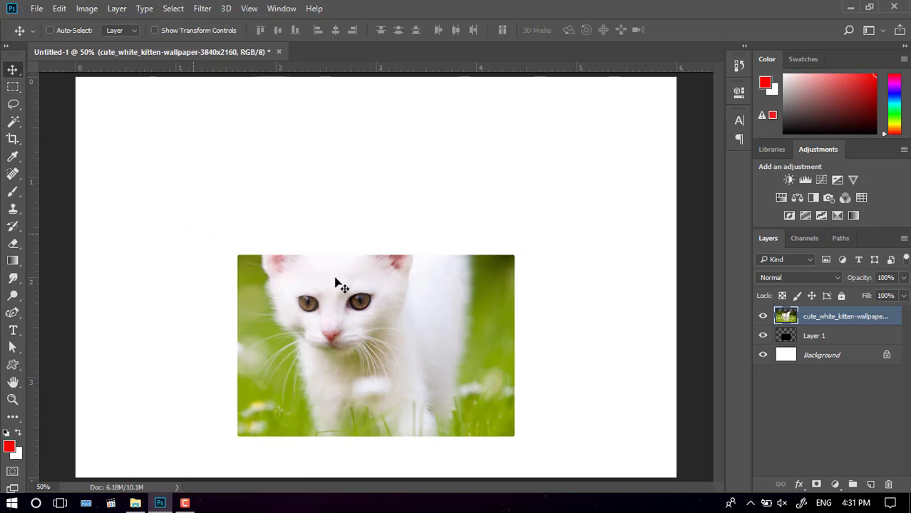
left_click_drag(376, 316, 277, 270)
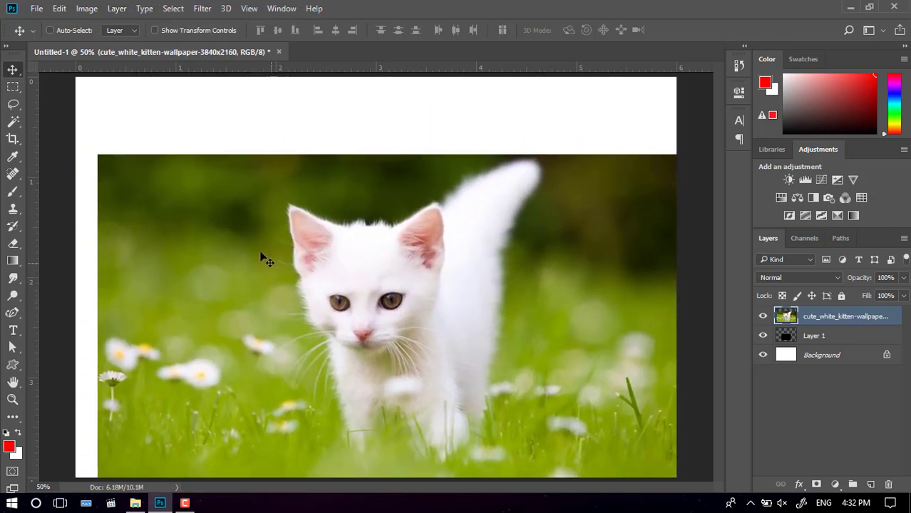
- Create a clipping mask into Layer 1 from the Layer menu and slide the kitten down-left
left_click(60, 9)
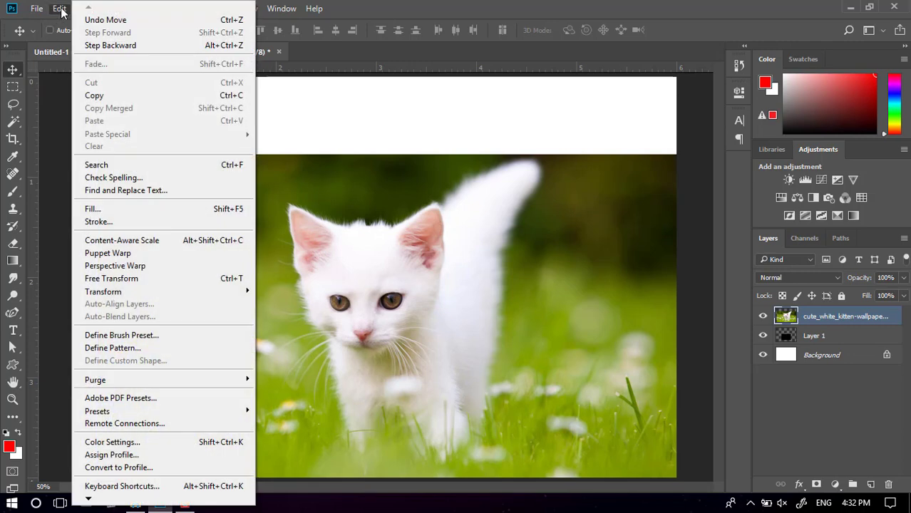
left_click(400, 225)
left_click(116, 8)
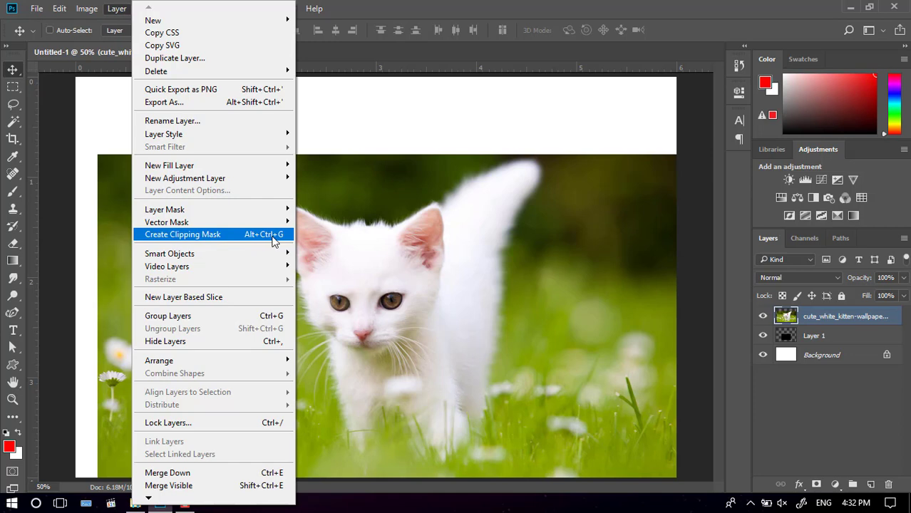
left_click(274, 243)
mouse_move(399, 336)
left_mouse_down()
mouse_move(380, 375)
mouse_move(377, 368)
left_mouse_up()
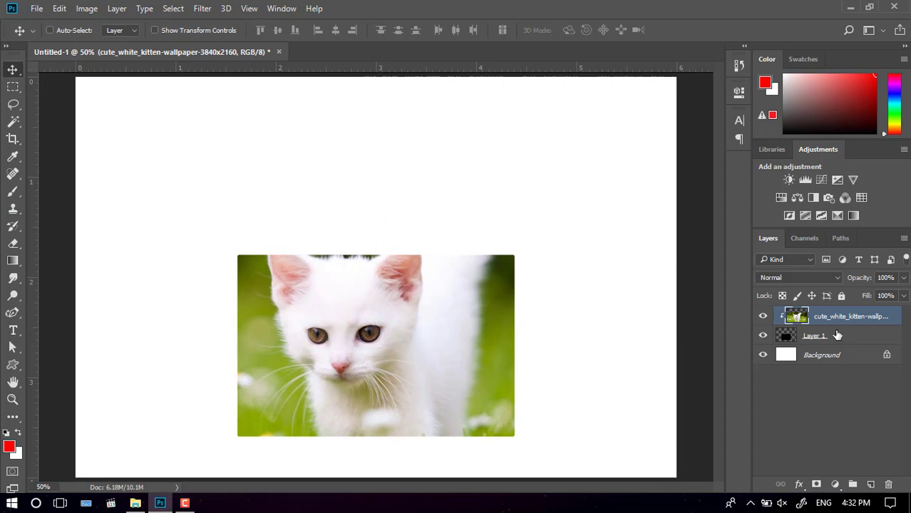
- Select Layer 1 and drag the rectangle with its clipped kitten up and to the left
left_click_drag(837, 335, 830, 319)
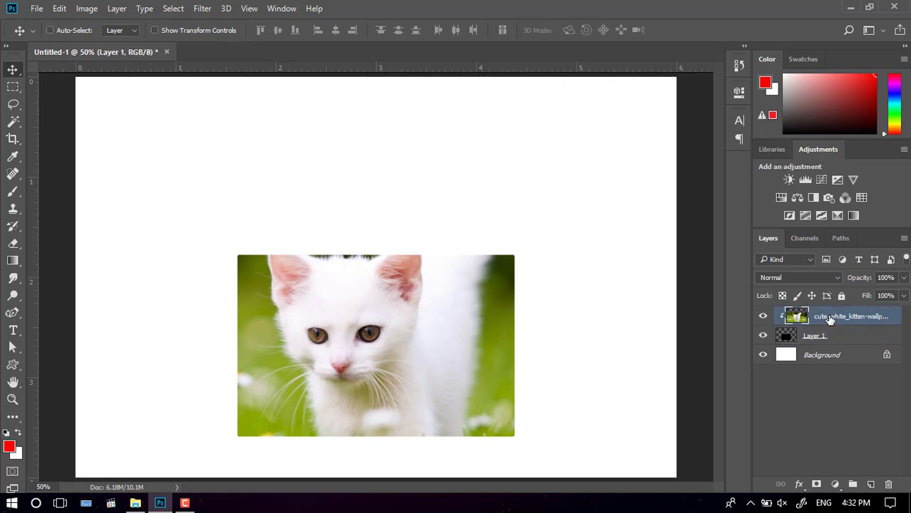
mouse_move(421, 338)
left_mouse_down()
mouse_move(303, 230)
mouse_move(378, 386)
left_mouse_up()
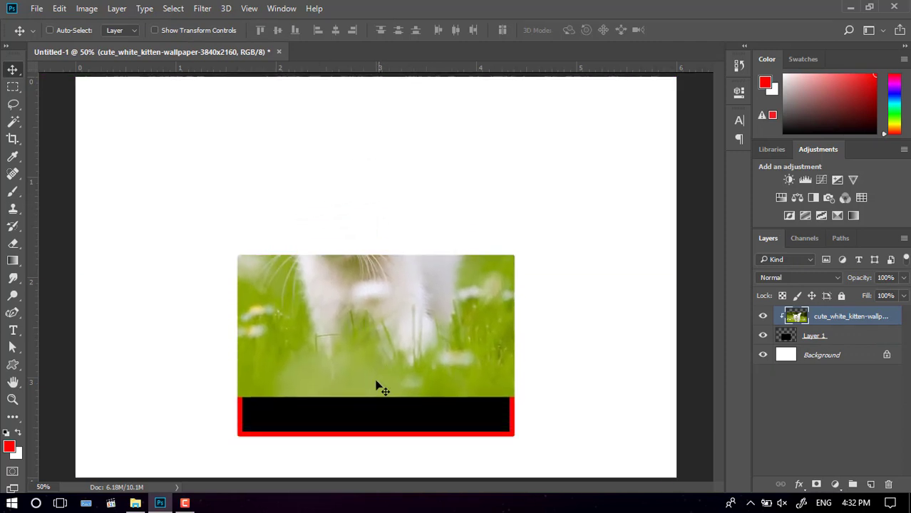
left_click(844, 340)
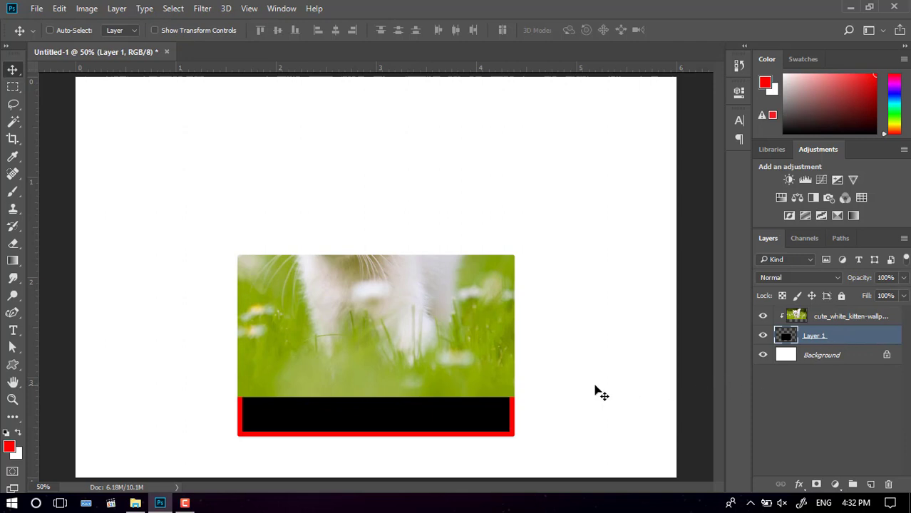
mouse_move(418, 421)
left_mouse_down()
mouse_move(224, 270)
mouse_move(295, 465)
mouse_move(533, 408)
mouse_move(417, 305)
mouse_move(305, 352)
mouse_move(346, 322)
left_mouse_up()
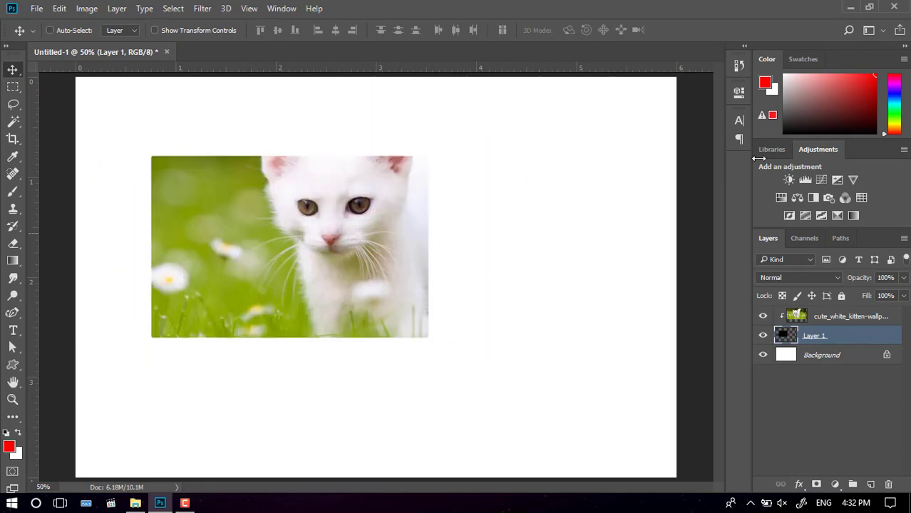
left_click(847, 6)
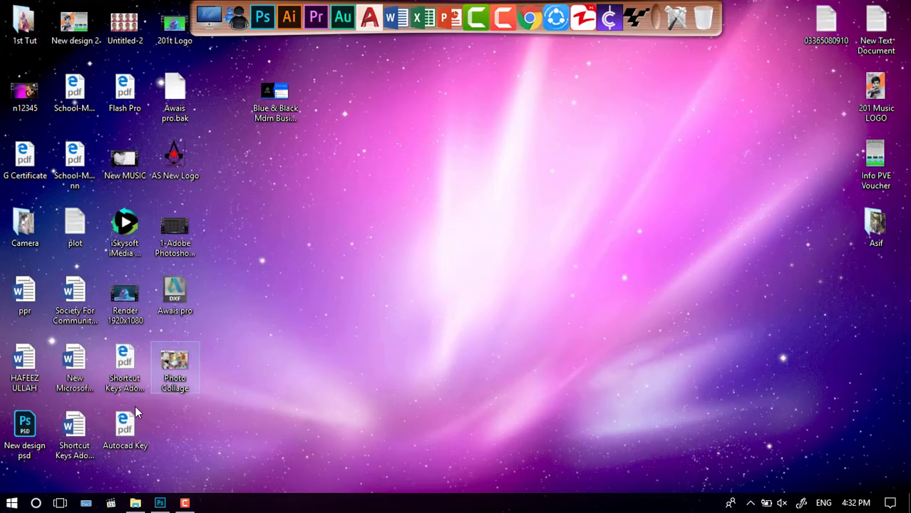
double_click(169, 388)
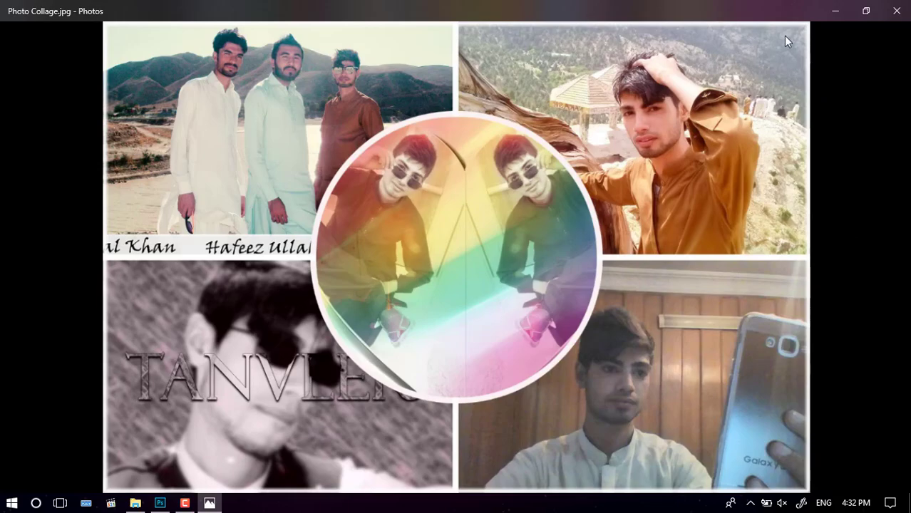
left_click(896, 11)
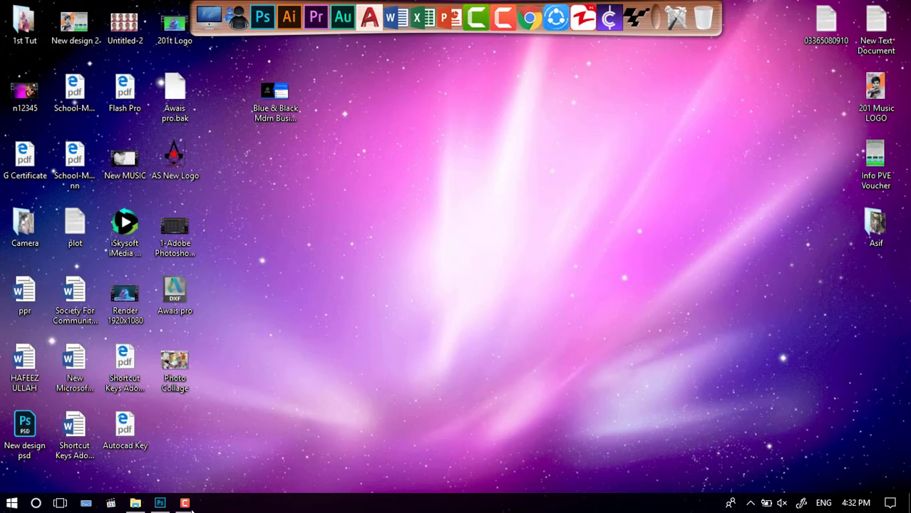
left_click(160, 503)
- Toggle rulers and open, then cancel, the File > Open dialog
key("ctrl+r")
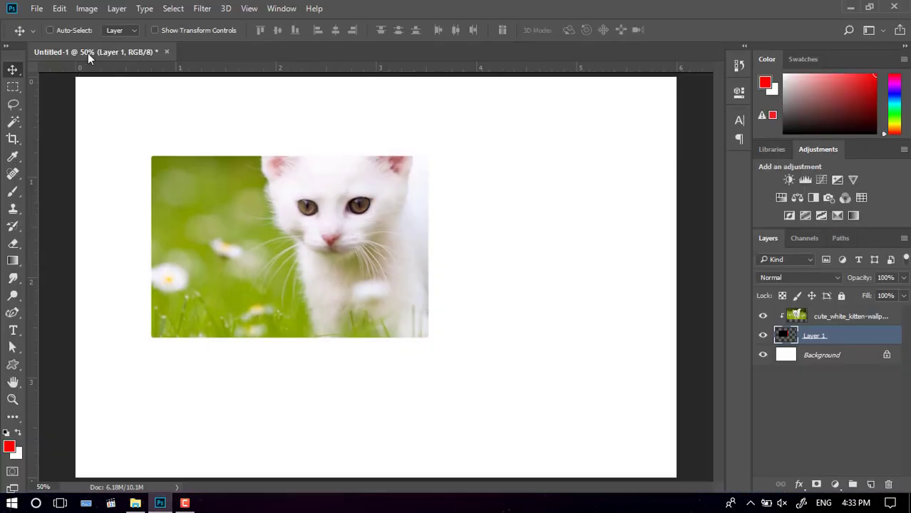
left_click(36, 8)
left_click(50, 38)
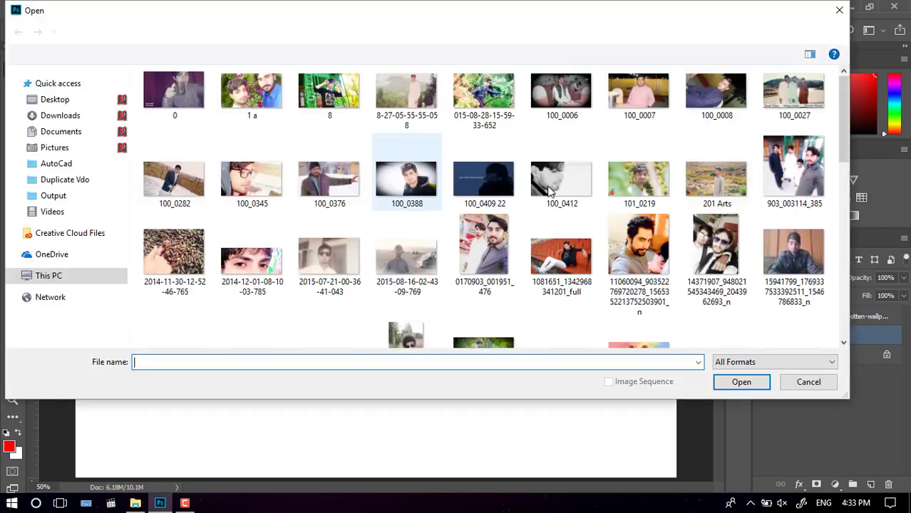
scroll(621, 335, "down", 3)
left_click(795, 383)
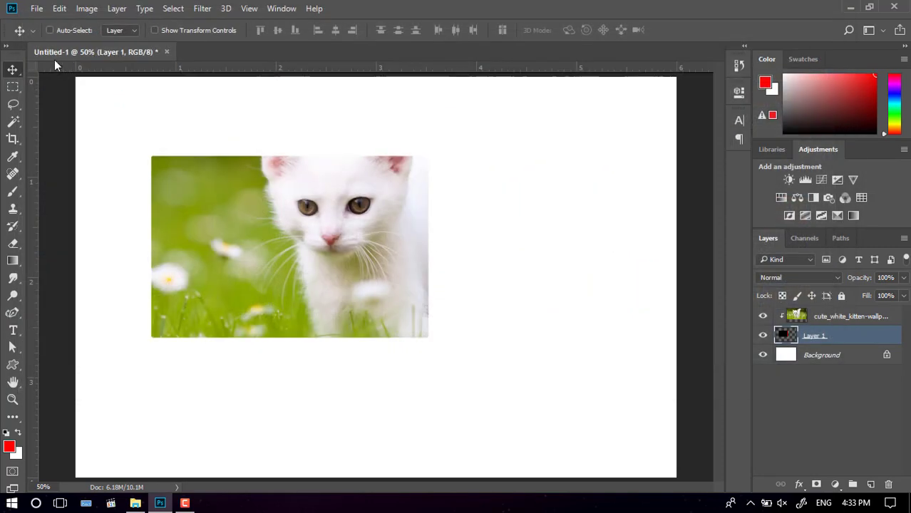
- Open and dismiss the New Document dialog, then show the marquee tool flyout
left_click(36, 8)
left_click(37, 8)
key("ctrl+n")
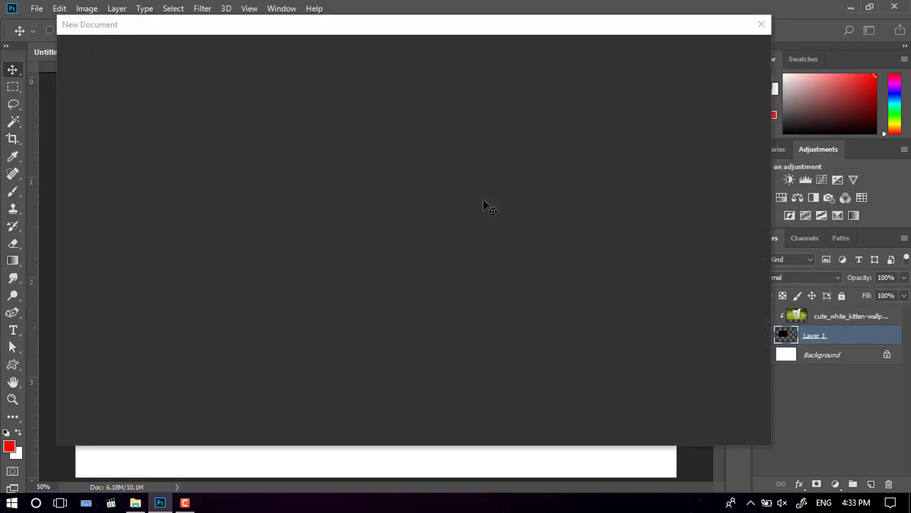
left_click(722, 419)
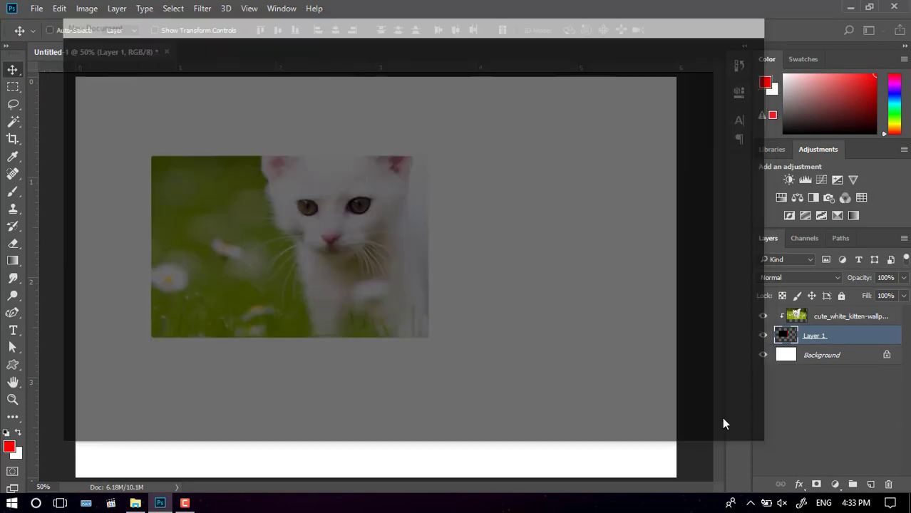
left_click(13, 87)
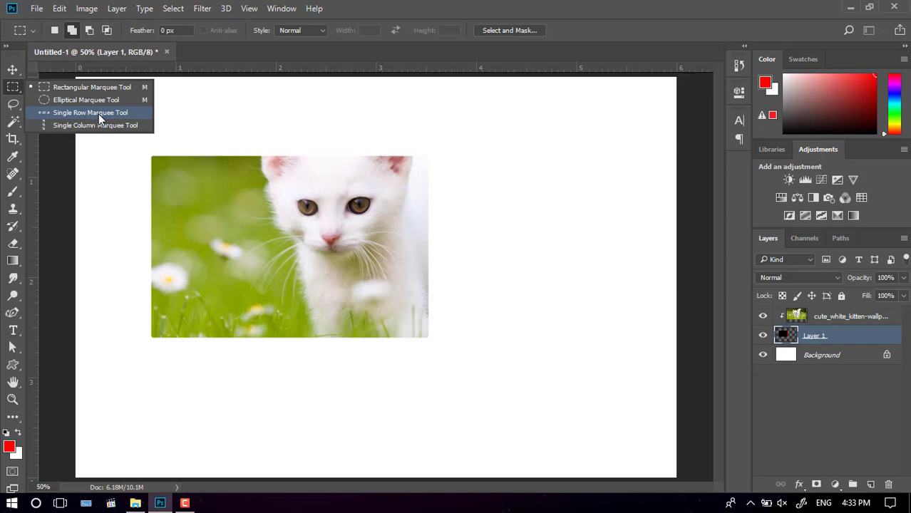
- Use the Single Row Marquee Tool to select a one-pixel row through the kitten's eyes
left_click(98, 113)
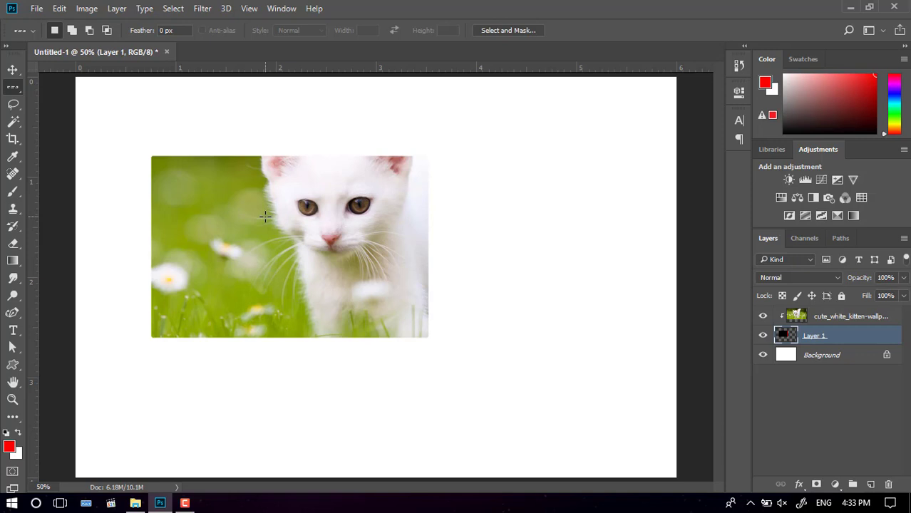
right_click(12, 88)
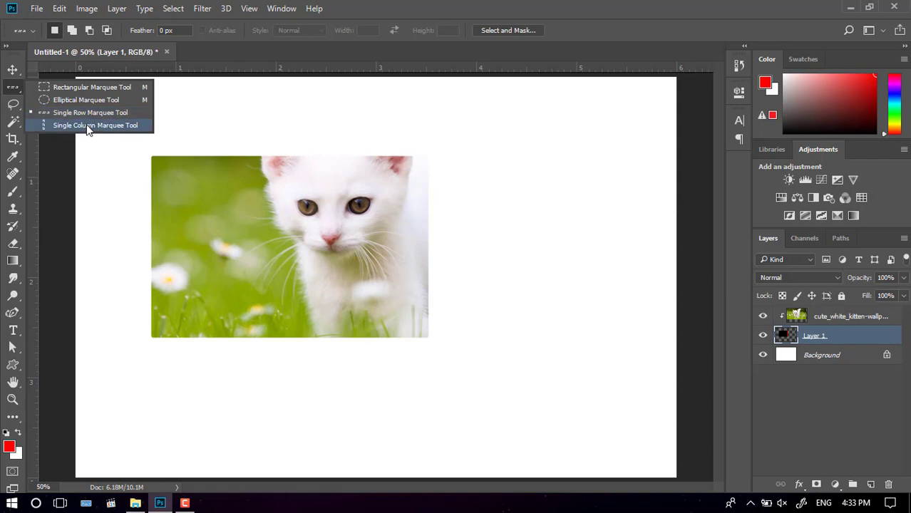
left_click(67, 112)
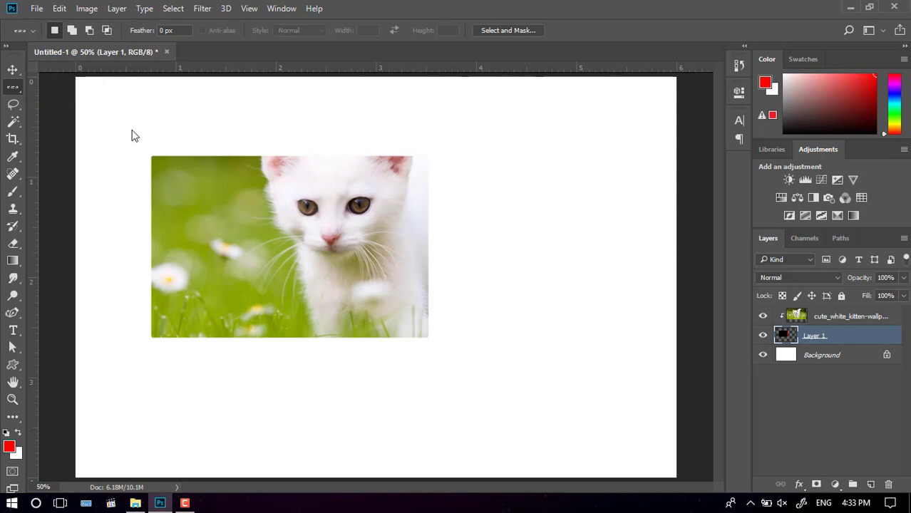
left_click_drag(233, 207, 376, 209)
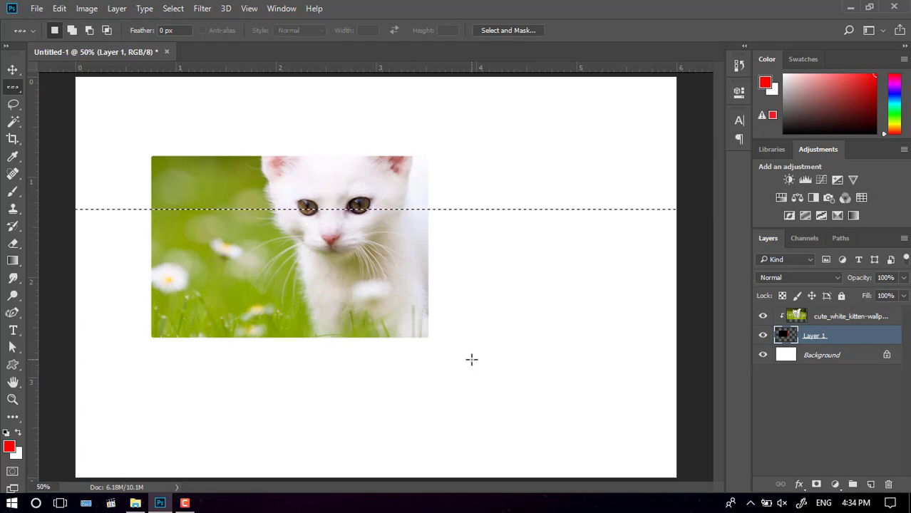
- Zoom in on the kitten's eyes, place two one-pixel row selections, then deselect them
left_click_drag(402, 231, 443, 268)
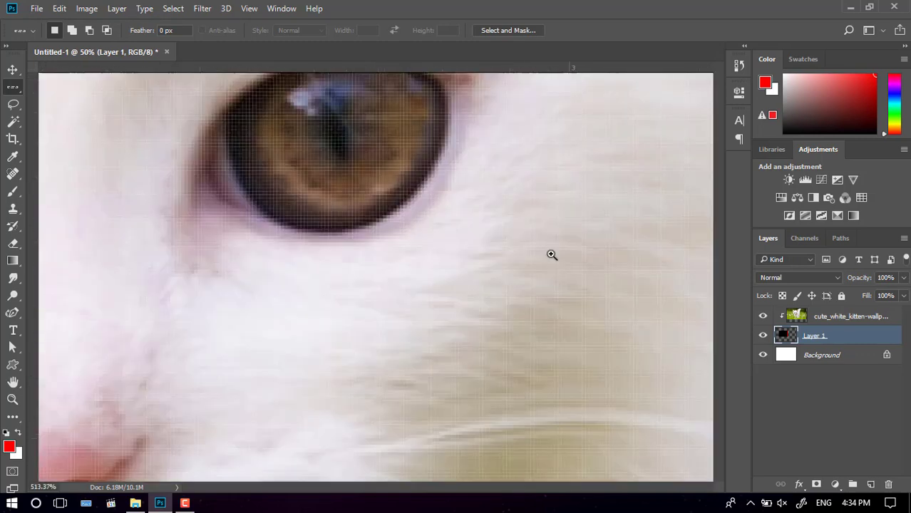
key("ctrl+0")
mouse_move(300, 183)
left_mouse_down()
mouse_move(410, 214)
mouse_move(349, 209)
mouse_move(357, 230)
mouse_move(395, 233)
mouse_move(293, 220)
left_mouse_up()
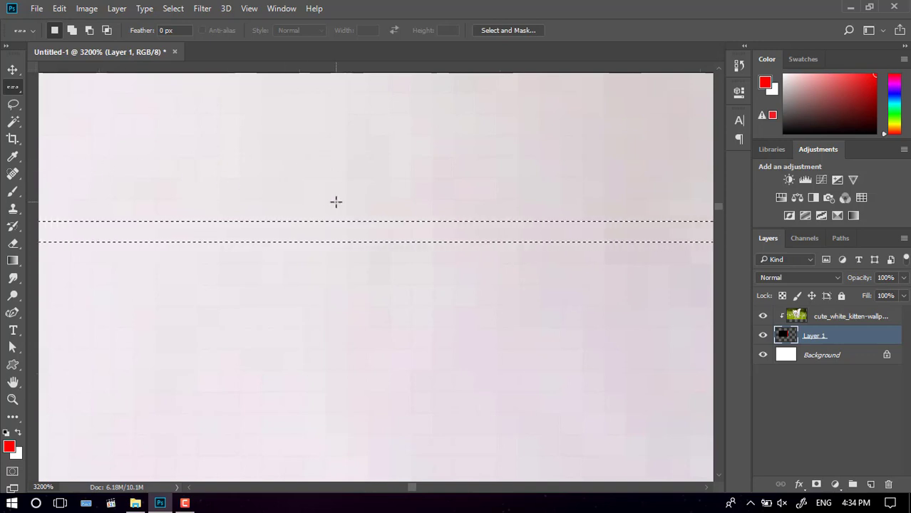
left_click(309, 181)
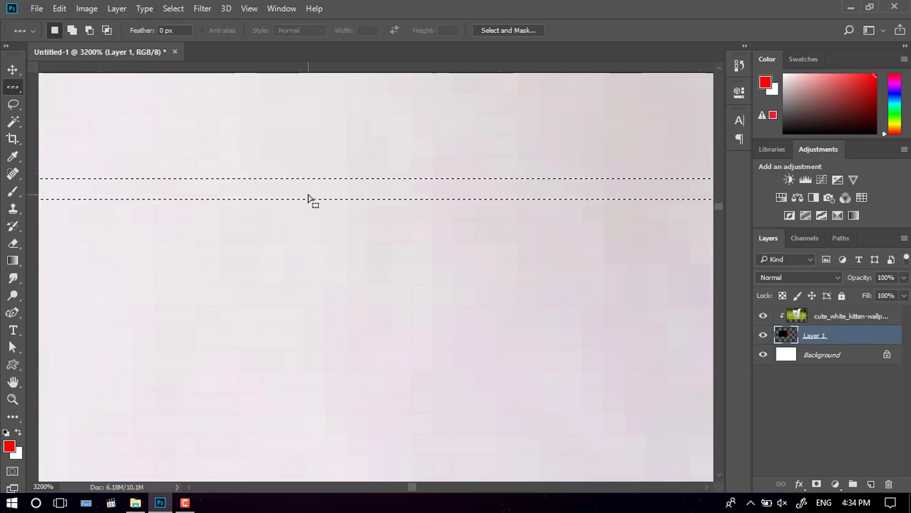
left_click(76, 30)
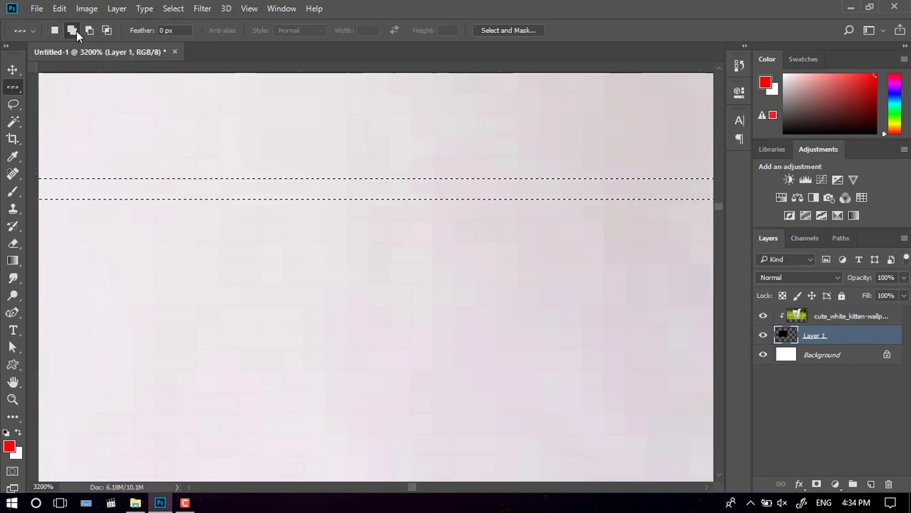
left_click(312, 232)
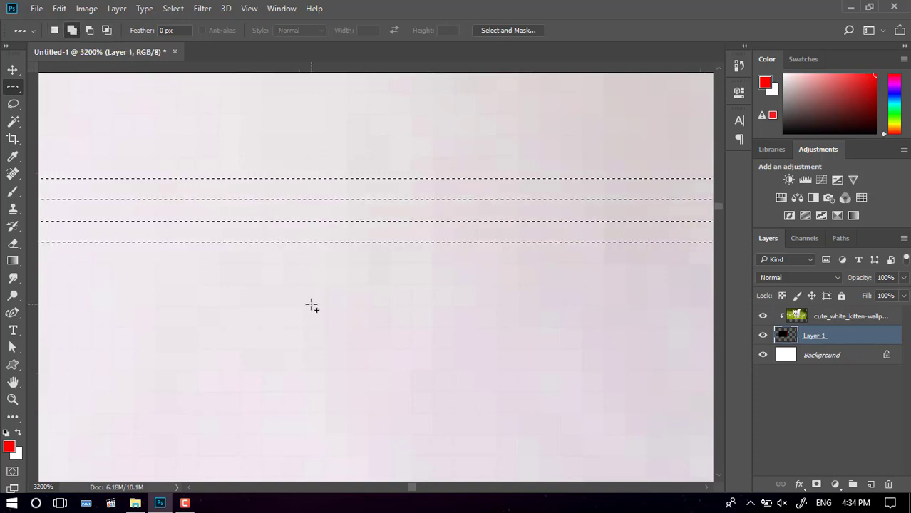
key("ctrl+d")
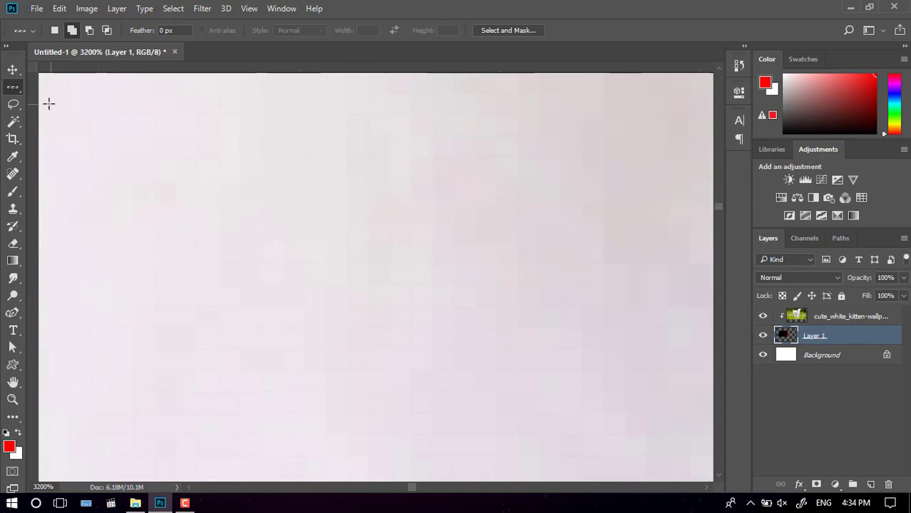
- Select a one-pixel column through the kitten's nose with Single Column Marquee, then zoom out
right_click(17, 88)
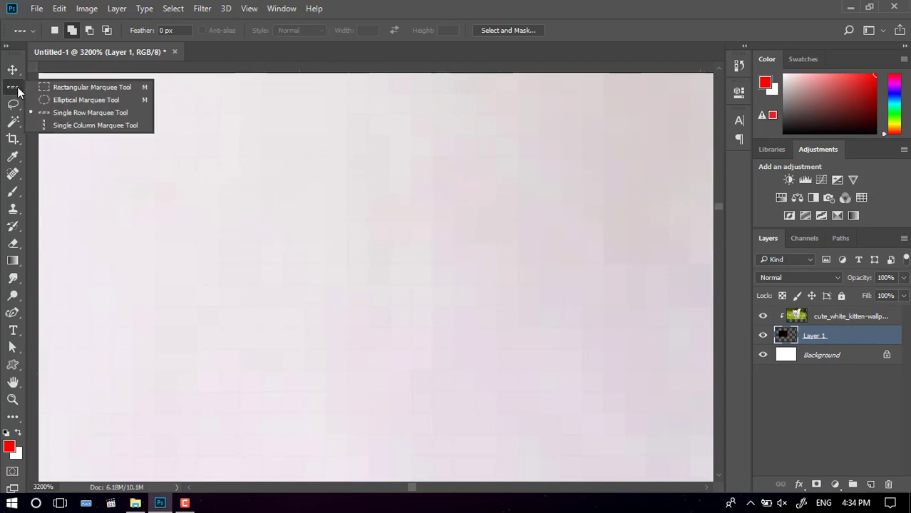
left_click(97, 126)
left_click(366, 221)
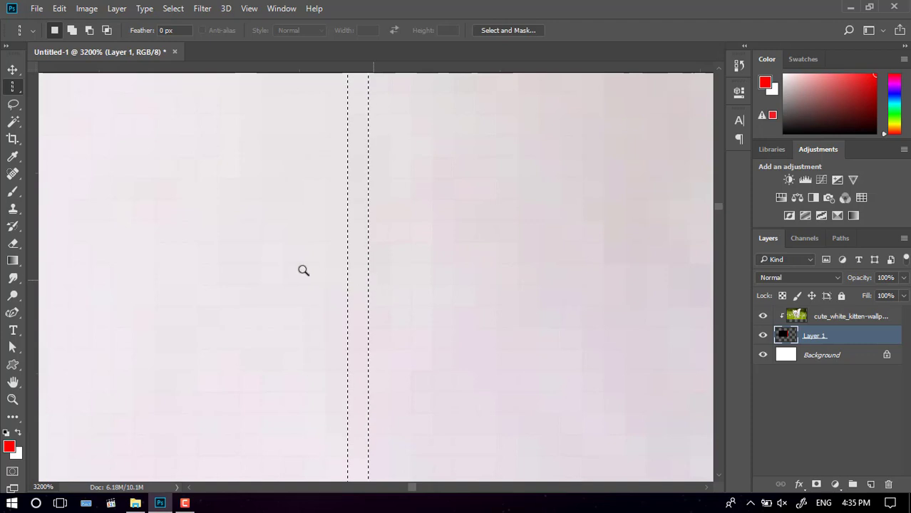
left_click_drag(303, 269, 128, 246)
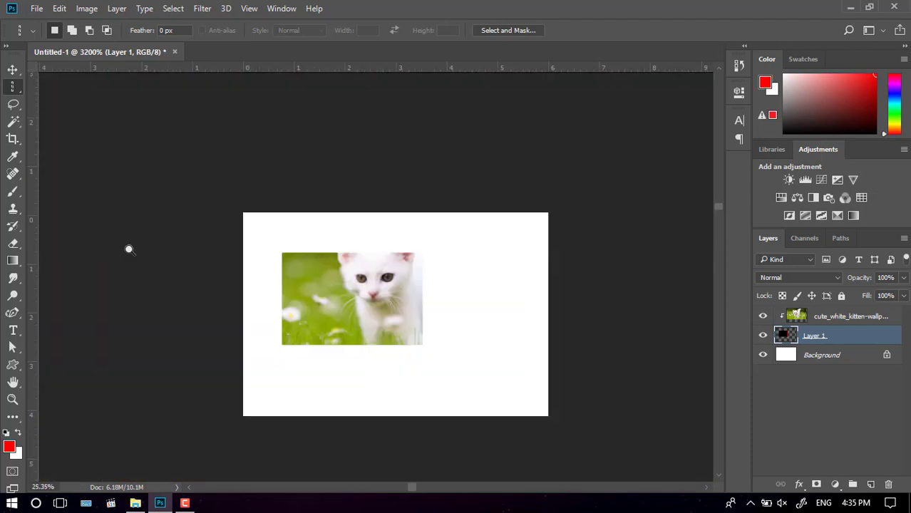
right_click(265, 268)
left_click(41, 14)
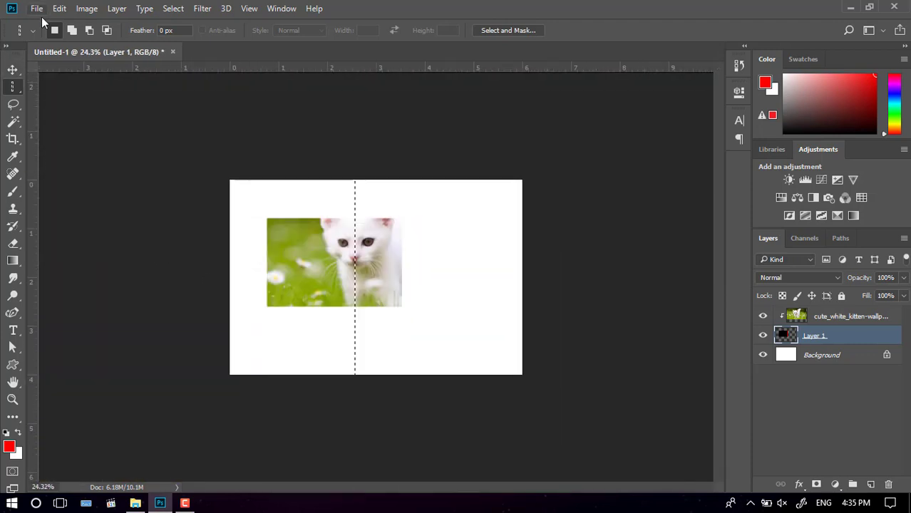
- Create a new document from the Landscape 4 x 6 preset (6 × 4 in, 300 ppi)
left_click(37, 11)
left_click(380, 161)
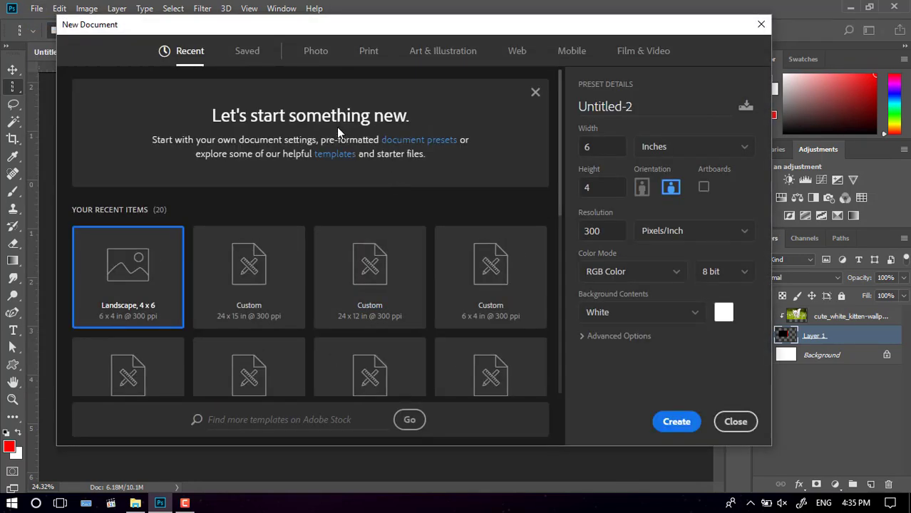
left_click(309, 52)
double_click(379, 146)
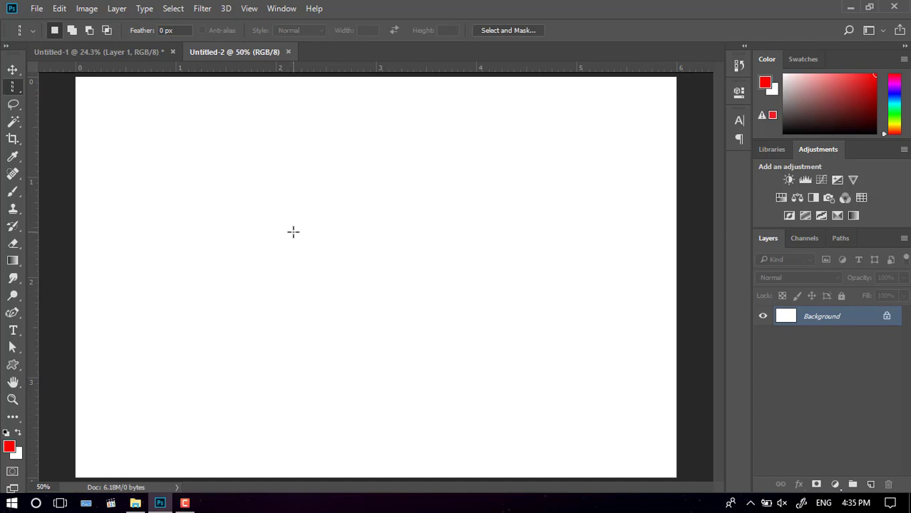
- Apply a New Guide Layout with 2 columns, splitting the canvas into four quadrants
left_click(251, 10)
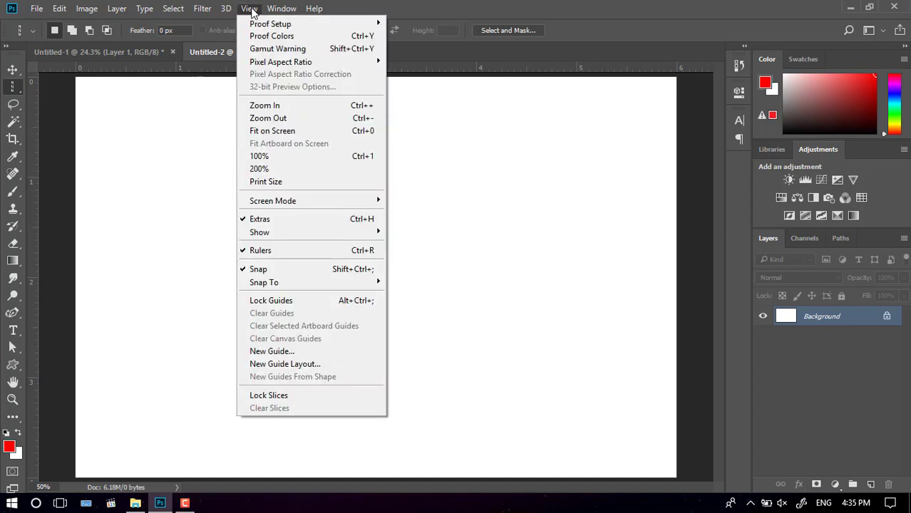
left_click(276, 365)
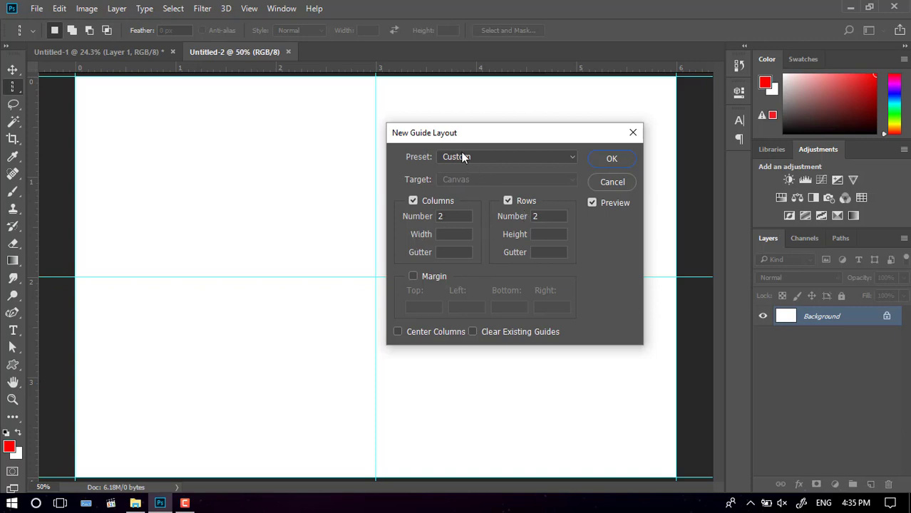
left_click_drag(466, 136, 797, 276)
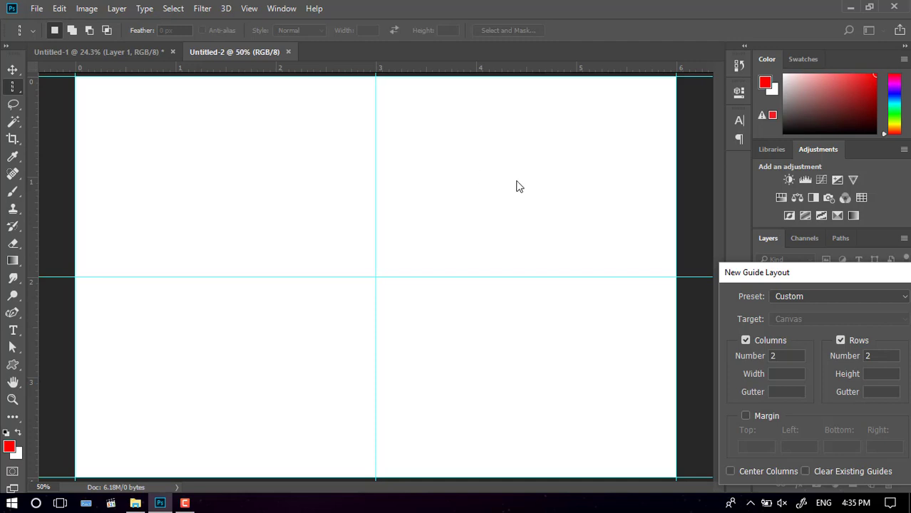
left_click_drag(829, 272, 720, 237)
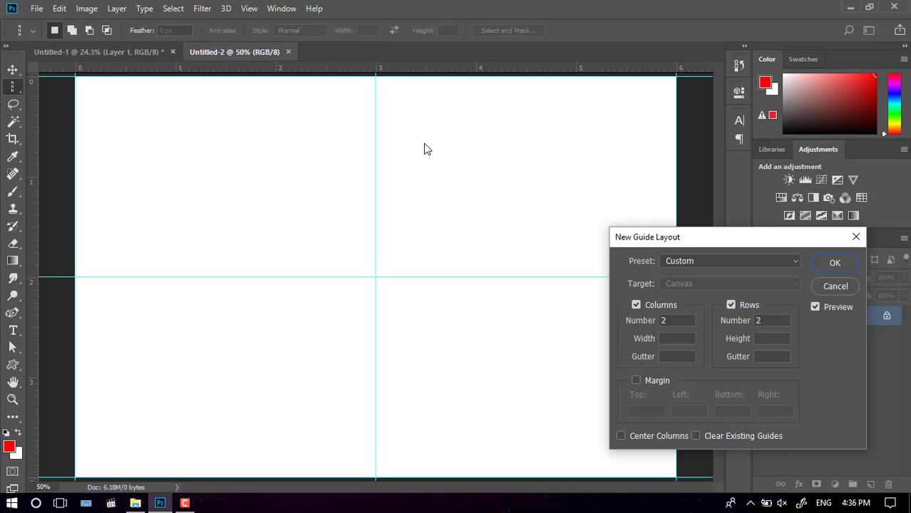
double_click(672, 320)
type("6")
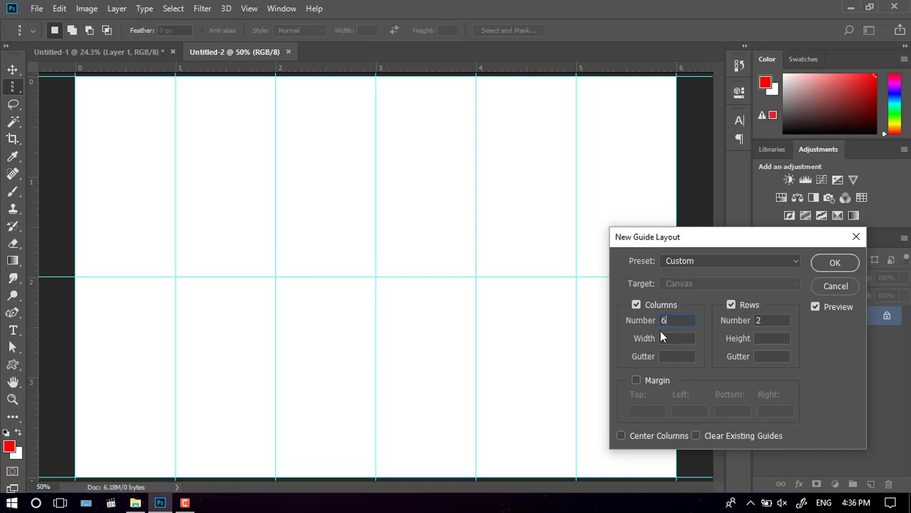
type("2")
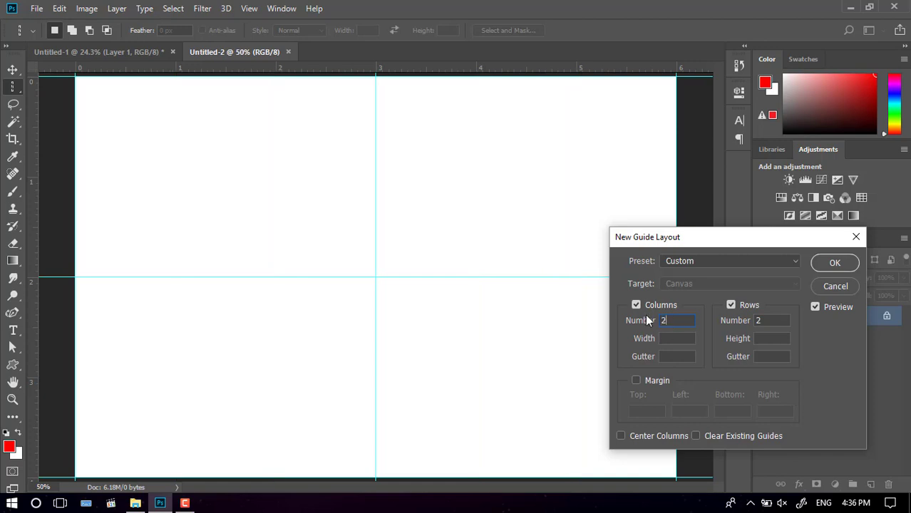
left_click(833, 263)
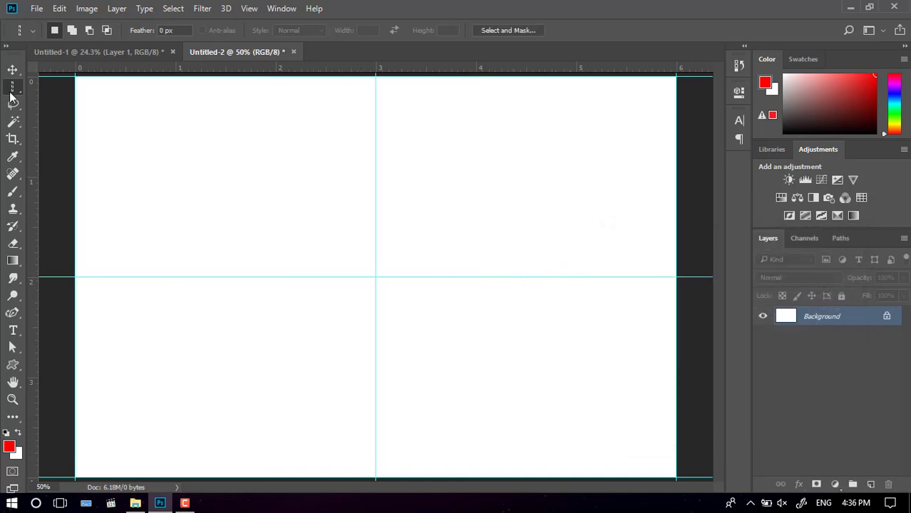
- Preview the Photo Collage reference image from the desktop, then return to Photoshop
left_click(159, 503)
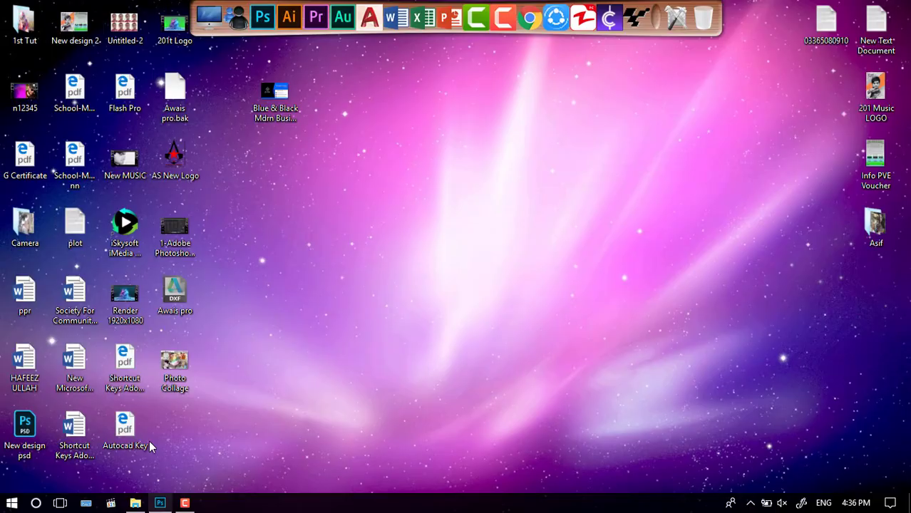
double_click(175, 364)
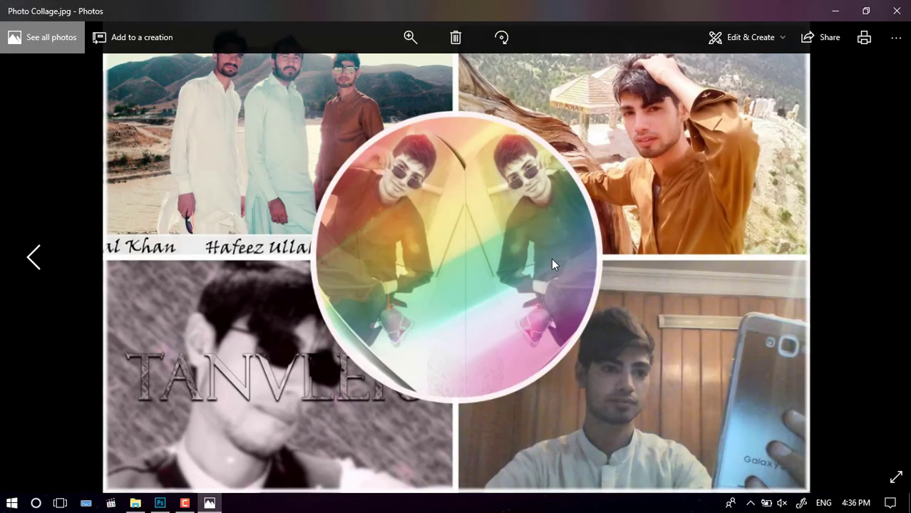
left_click(898, 10)
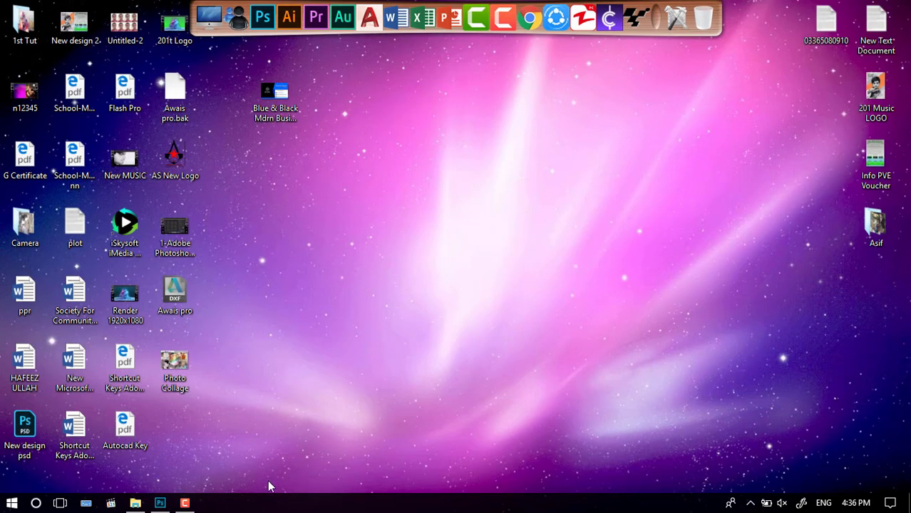
left_click(159, 503)
- Rectangle-select the top-left quadrant and add a new layer named 1
right_click(13, 87)
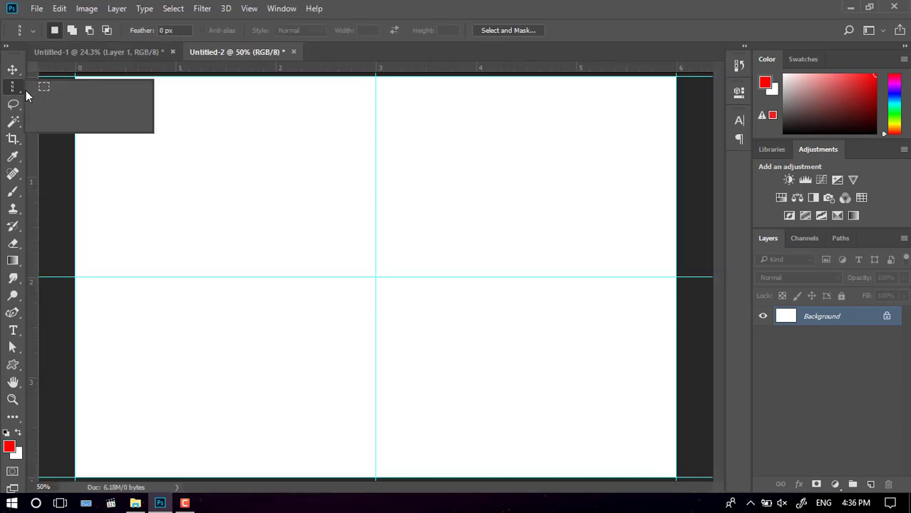
left_click(54, 87)
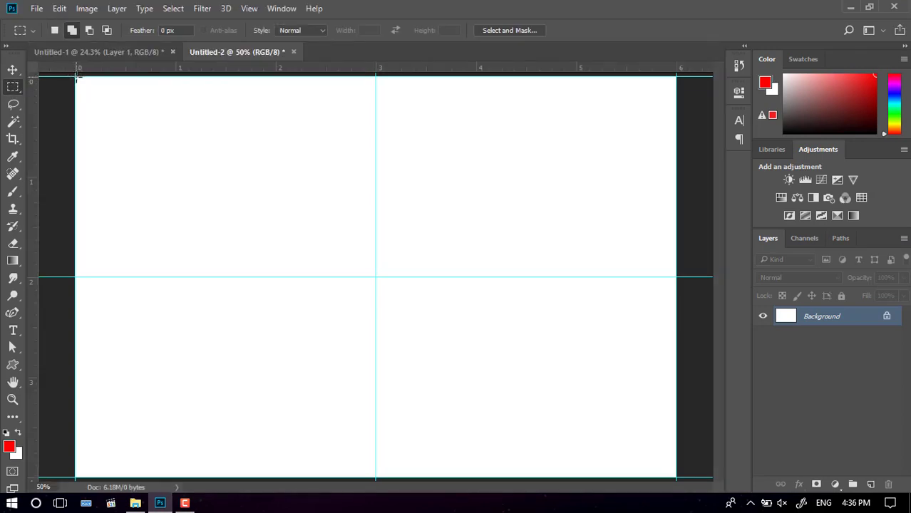
left_click_drag(77, 79, 377, 277)
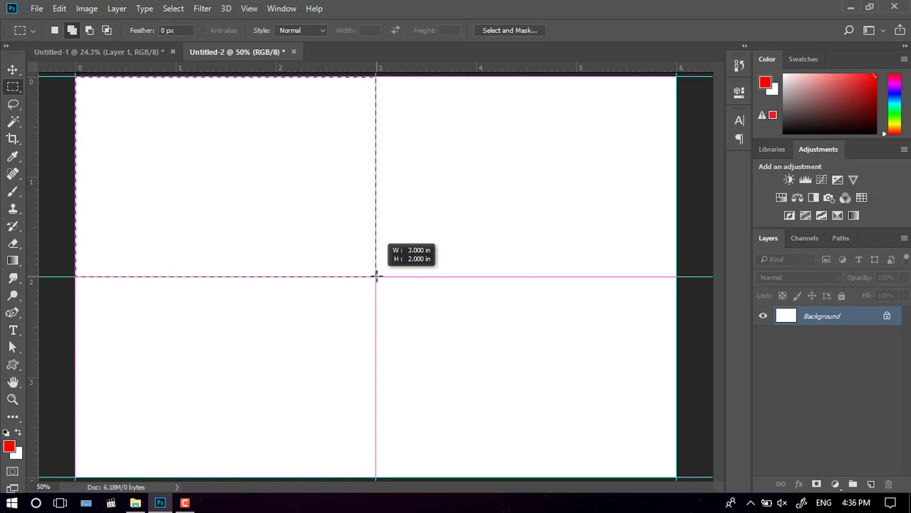
left_click_drag(377, 277, 377, 277)
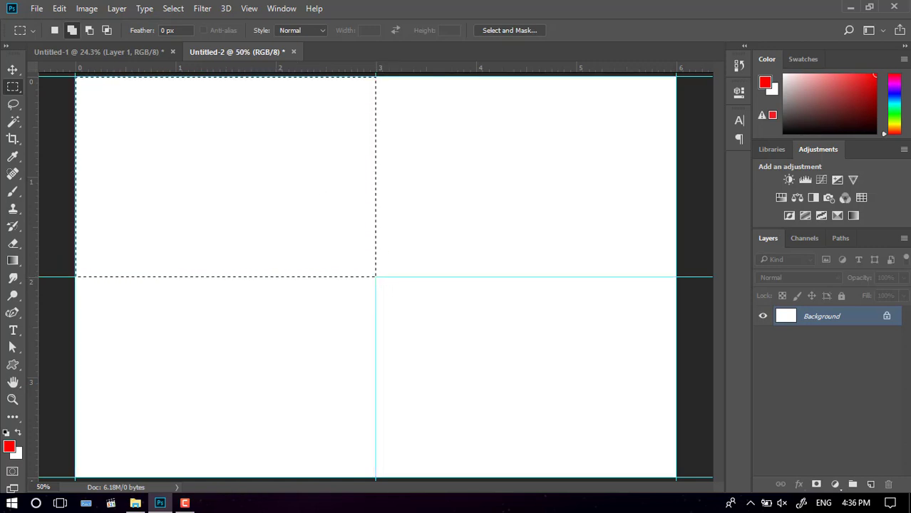
left_click(870, 485)
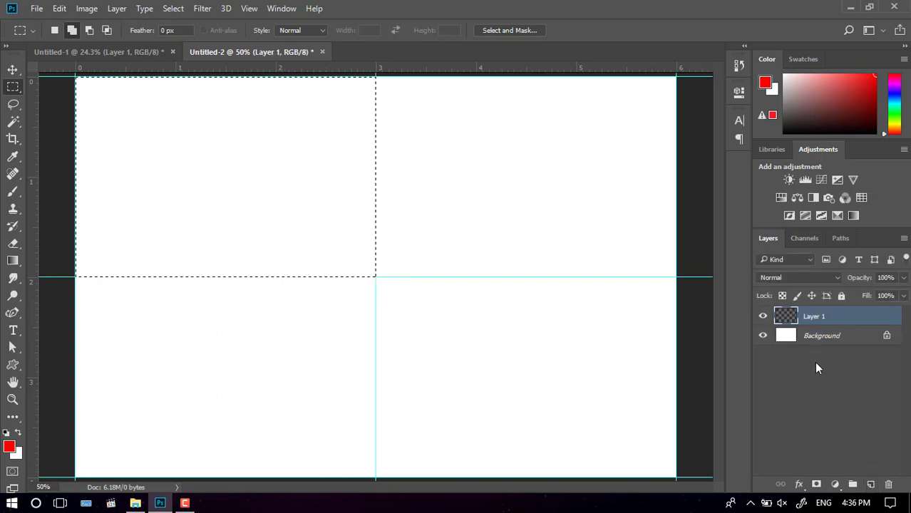
double_click(816, 315)
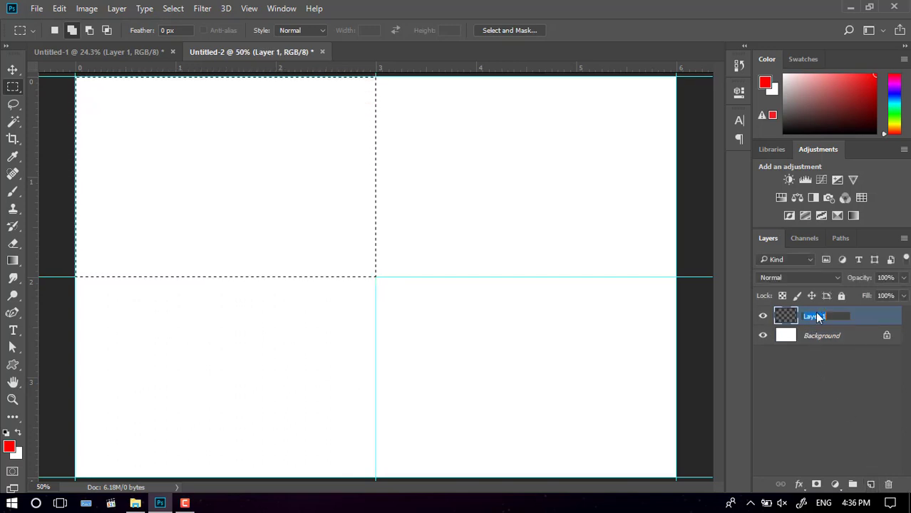
type("1")
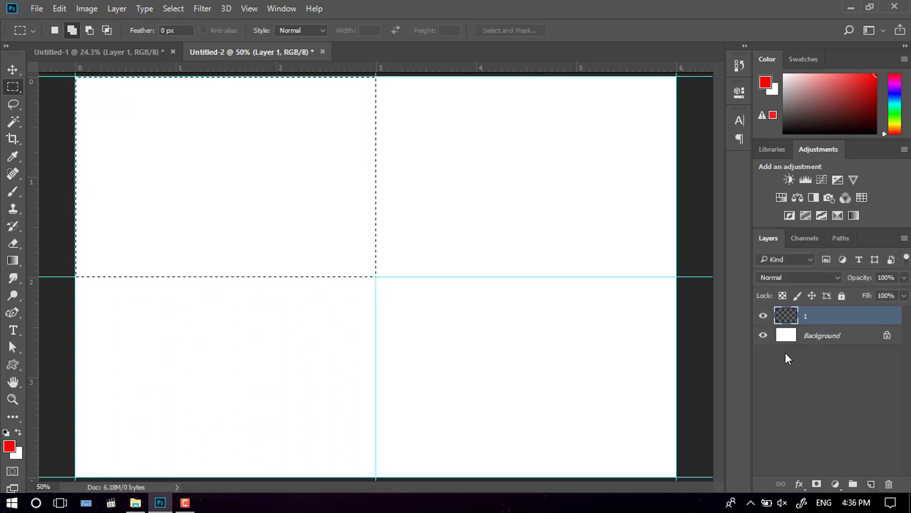
left_click(784, 357)
left_click(809, 317)
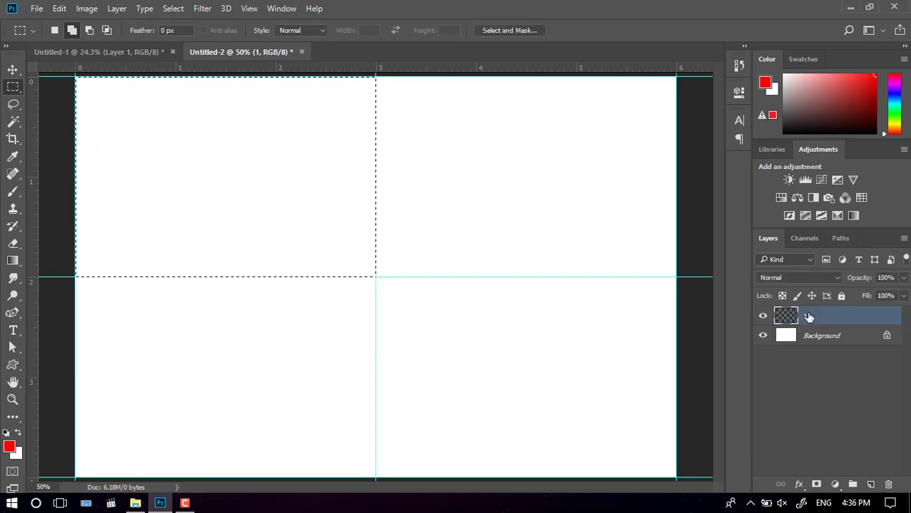
- Fill the selection with yellow (#faf101) using Edit > Fill, then deselect
left_click(56, 7)
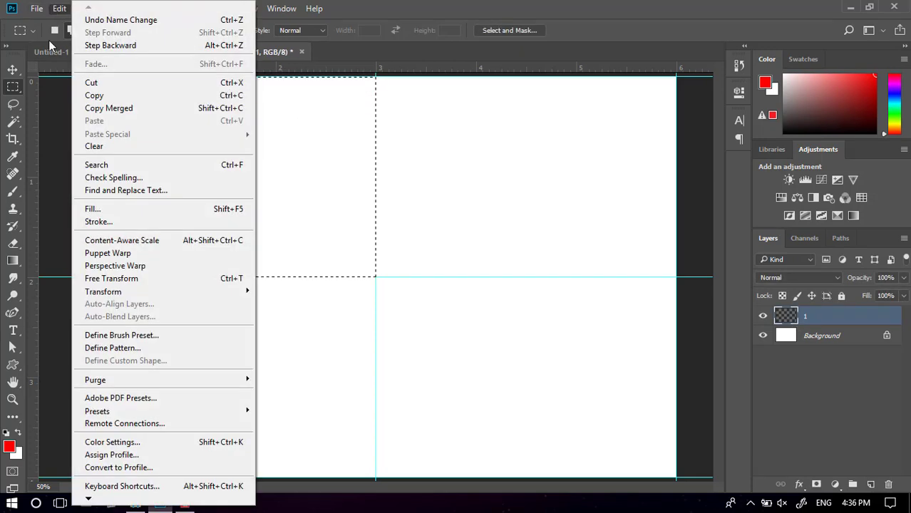
left_click(100, 209)
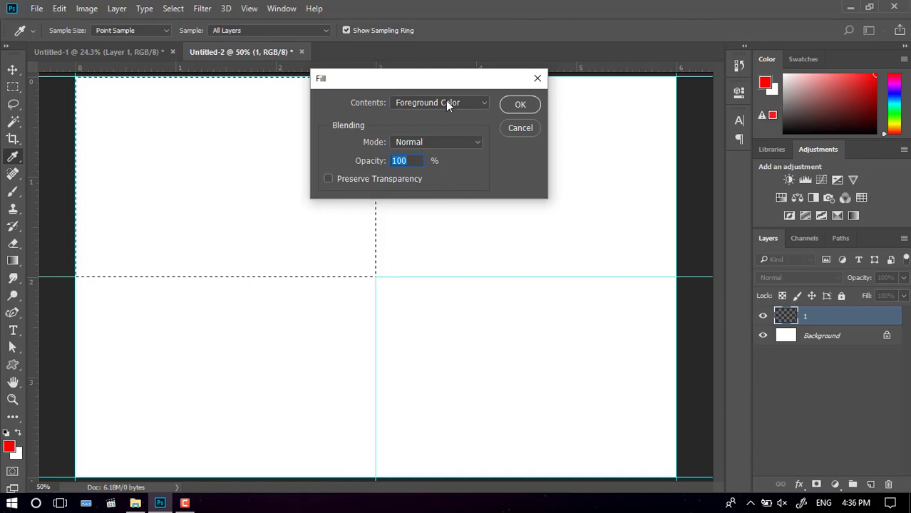
left_click(447, 102)
left_click(430, 135)
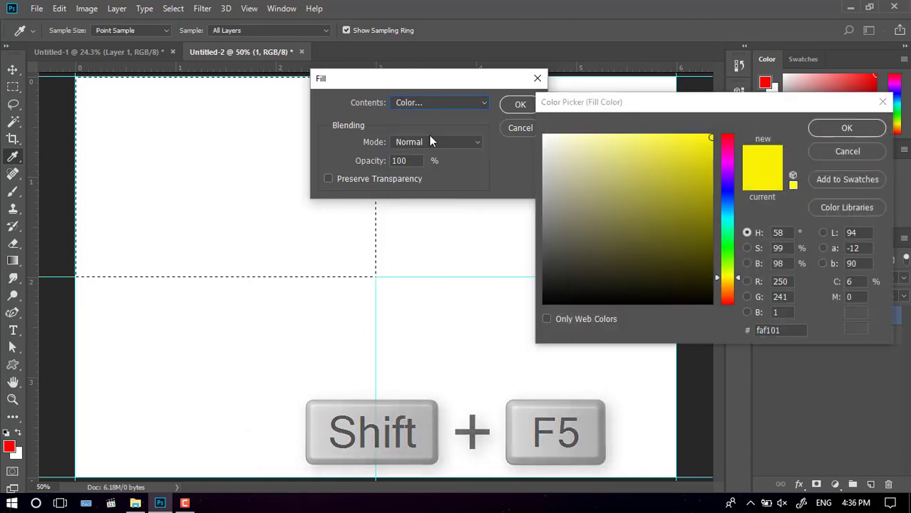
left_click(847, 128)
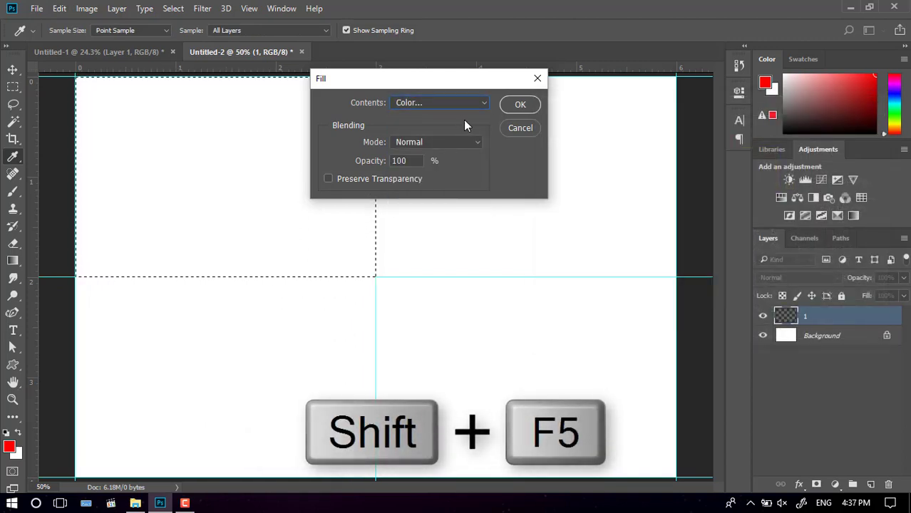
left_click(502, 107)
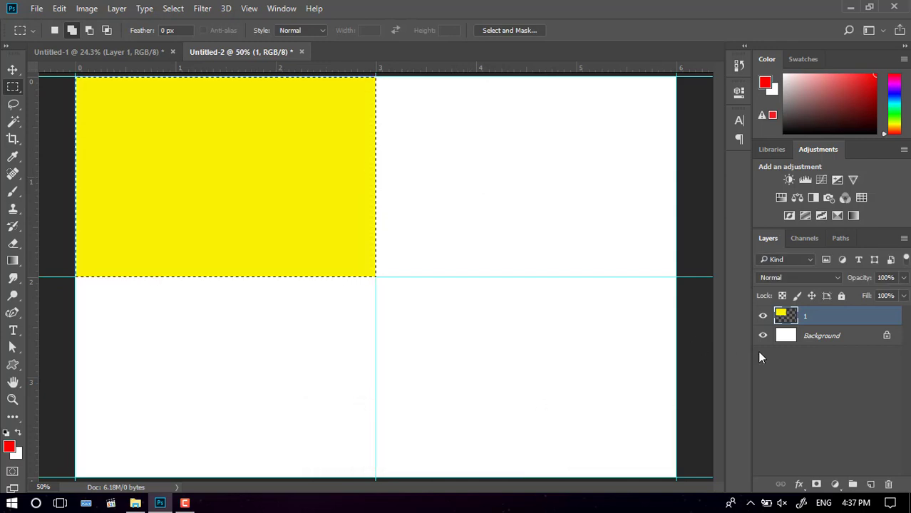
left_click(174, 8)
left_click(186, 34)
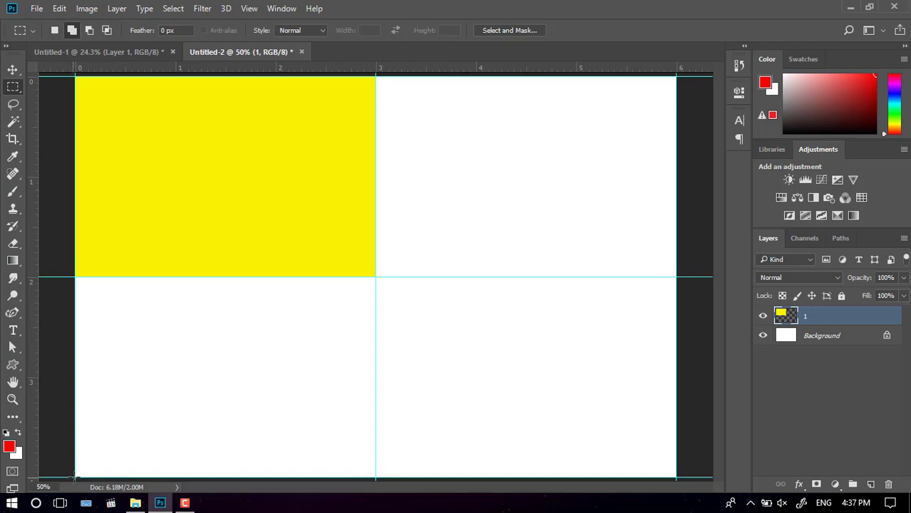
- Select the bottom-left quadrant and add a new layer named 2
left_click_drag(76, 476, 377, 276)
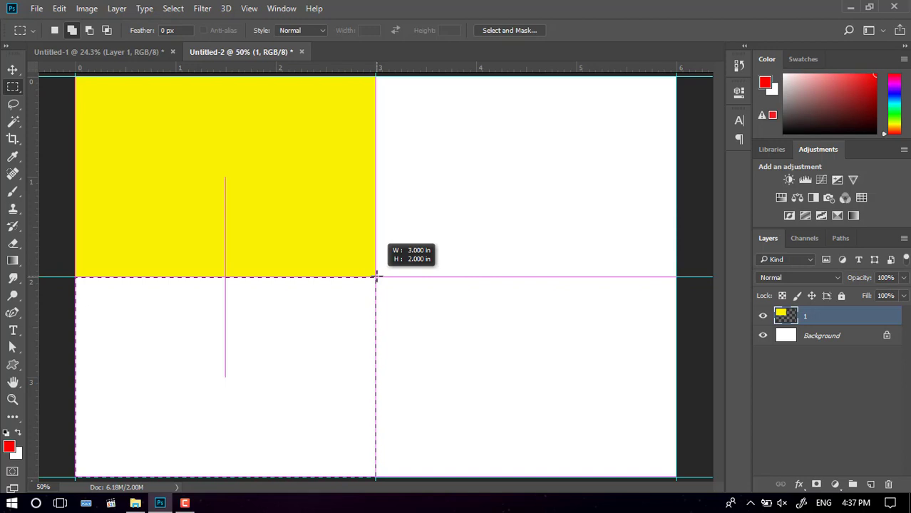
left_click_drag(375, 276, 374, 275)
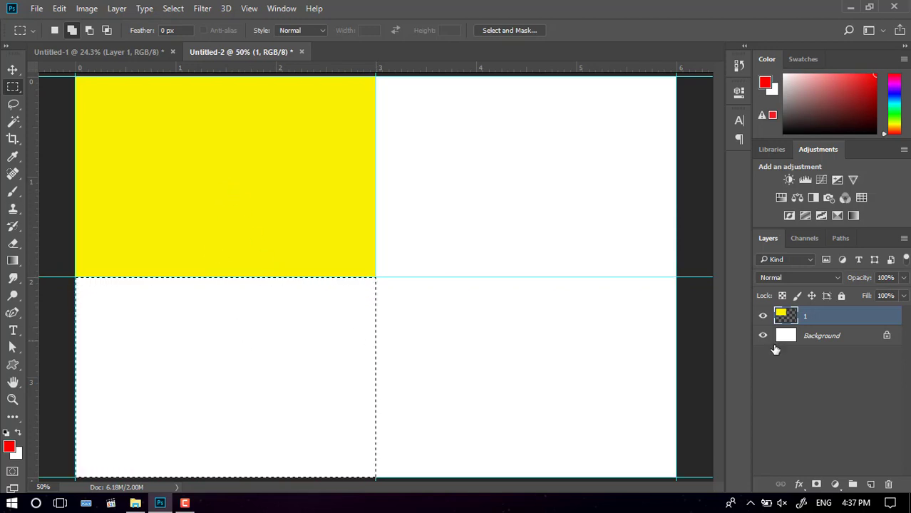
left_click(871, 484)
double_click(813, 316)
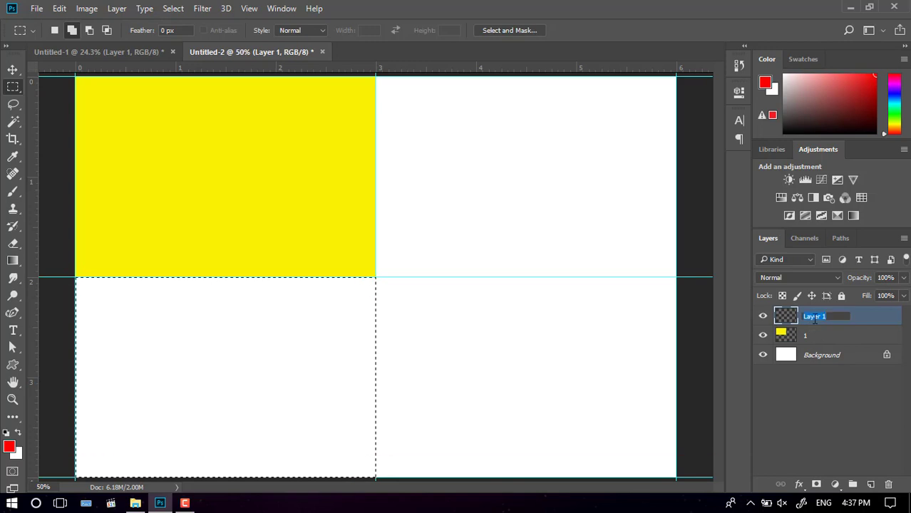
type("2")
key("Return")
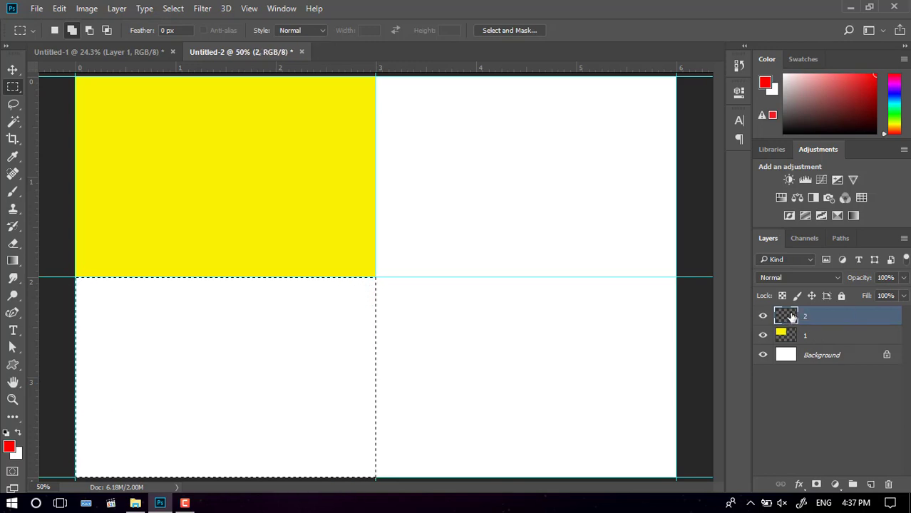
- Fill the selection with blue using Edit > Fill, then deselect
left_click(60, 9)
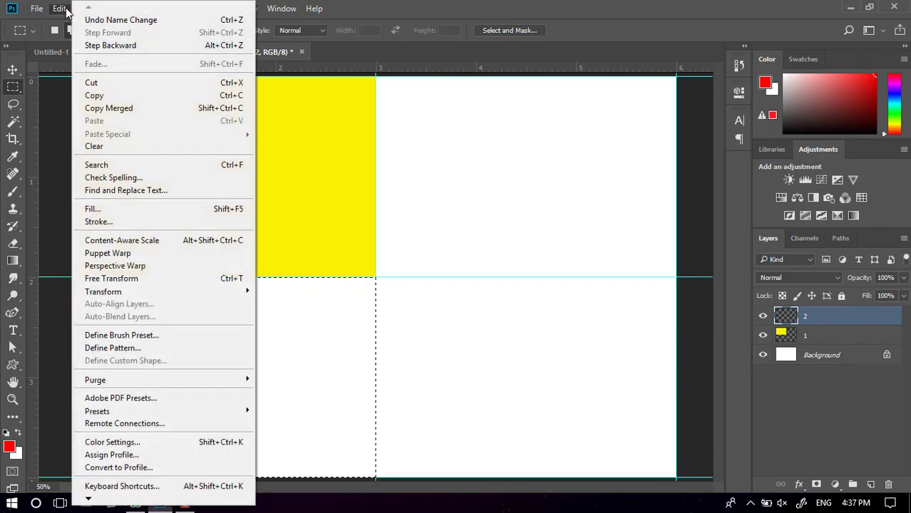
left_click(123, 210)
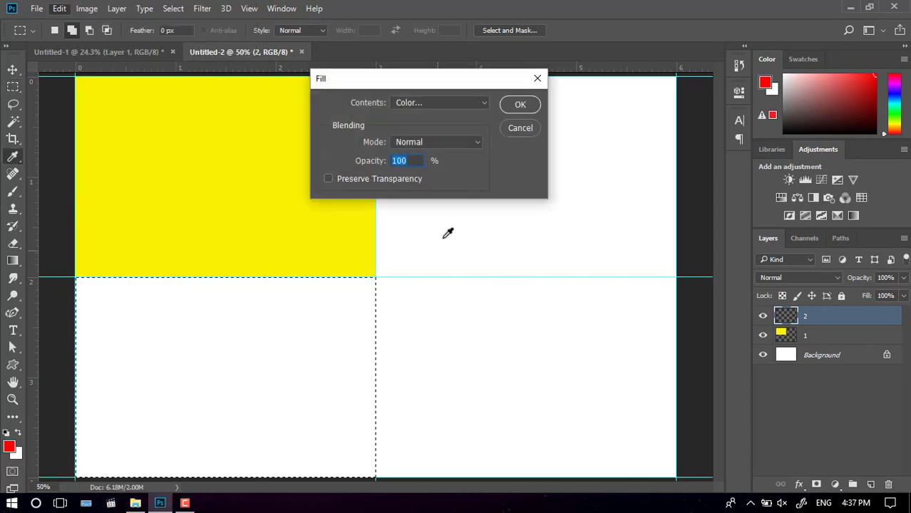
left_click(435, 97)
key("Return")
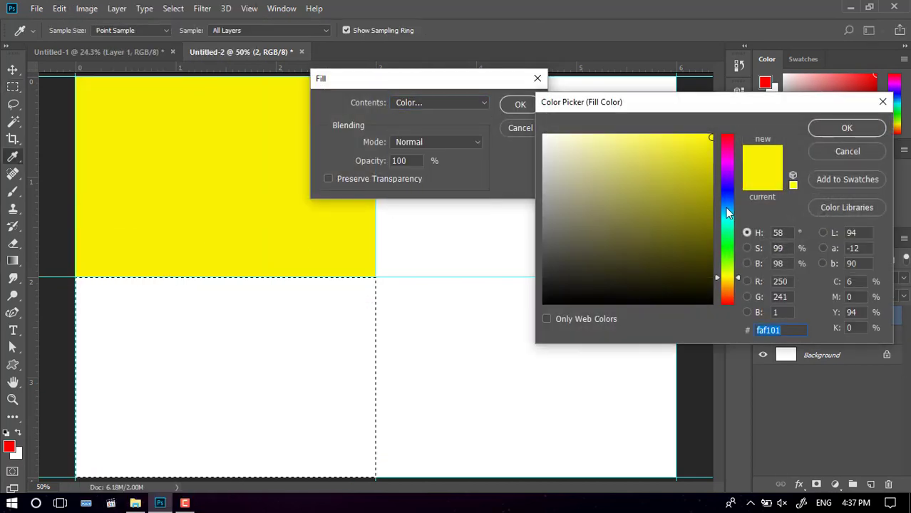
left_click(726, 194)
left_click(834, 123)
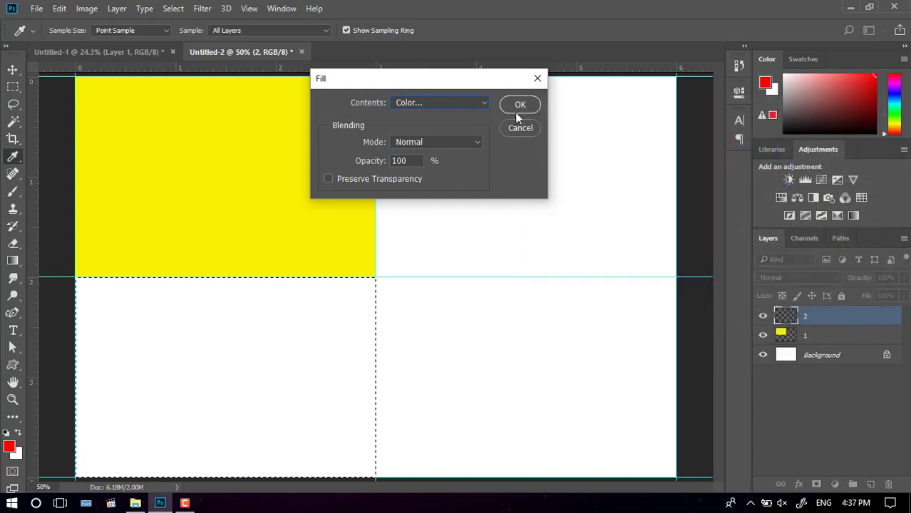
left_click(516, 105)
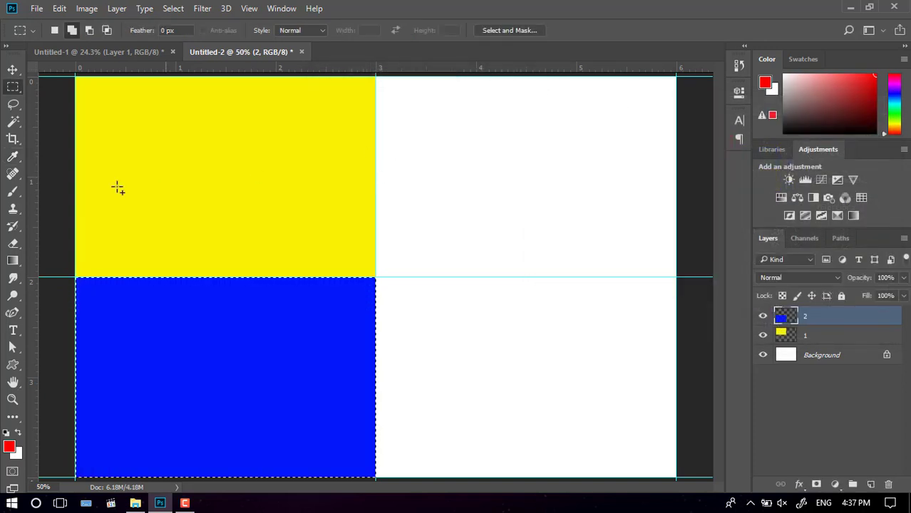
left_click(173, 7)
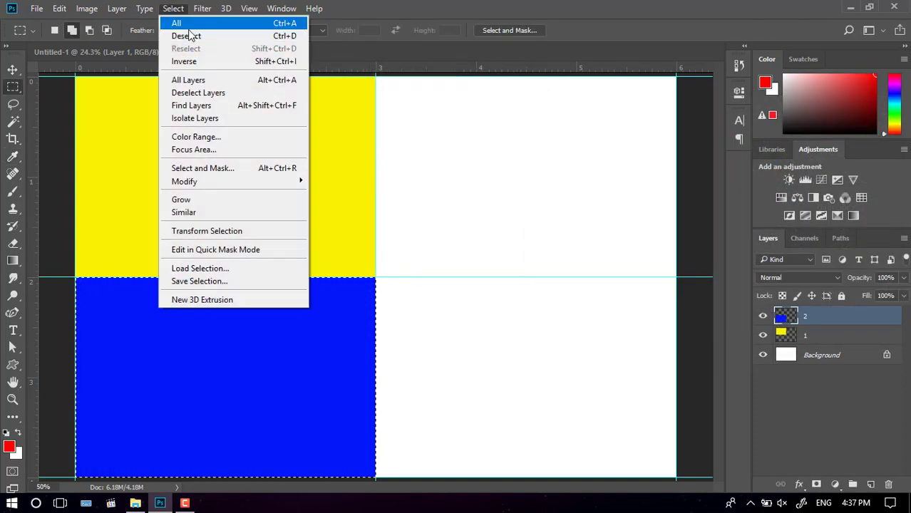
left_click(182, 34)
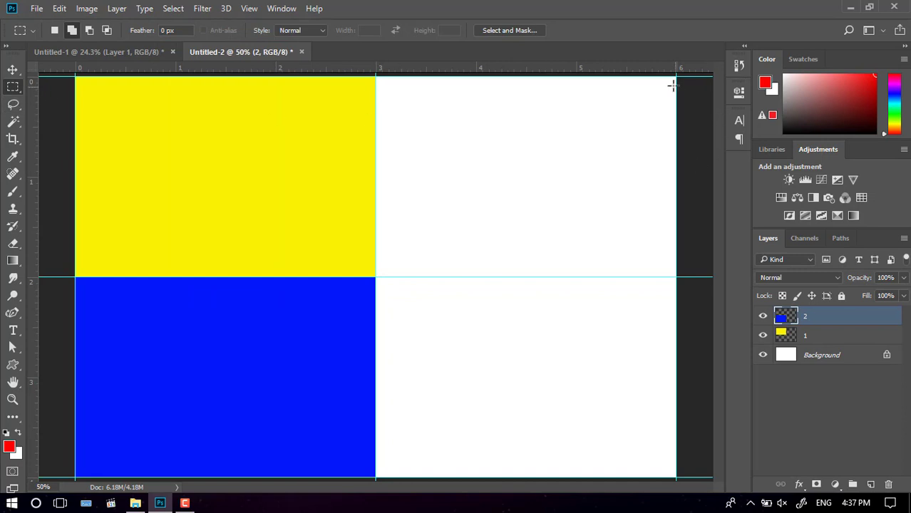
- Select the top-right quadrant on a new layer and fill it with green 0dfa01
left_click_drag(676, 76, 377, 279)
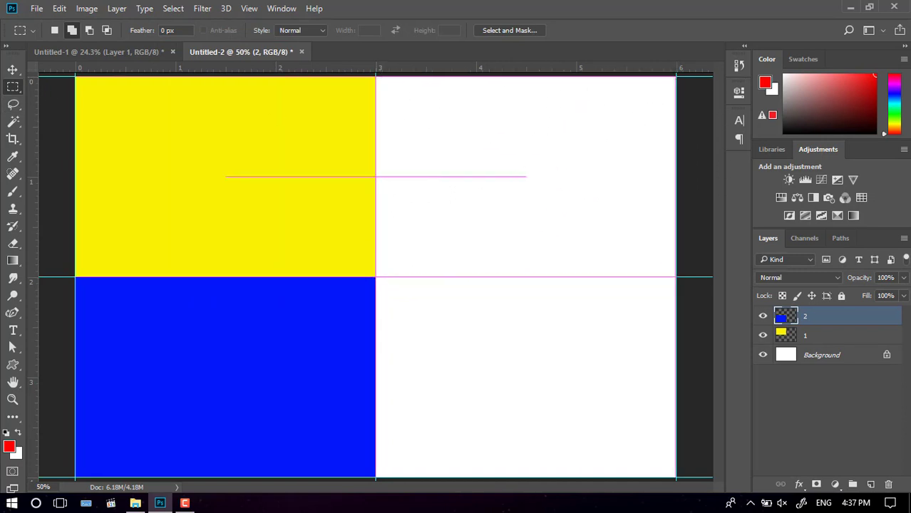
left_click(870, 484)
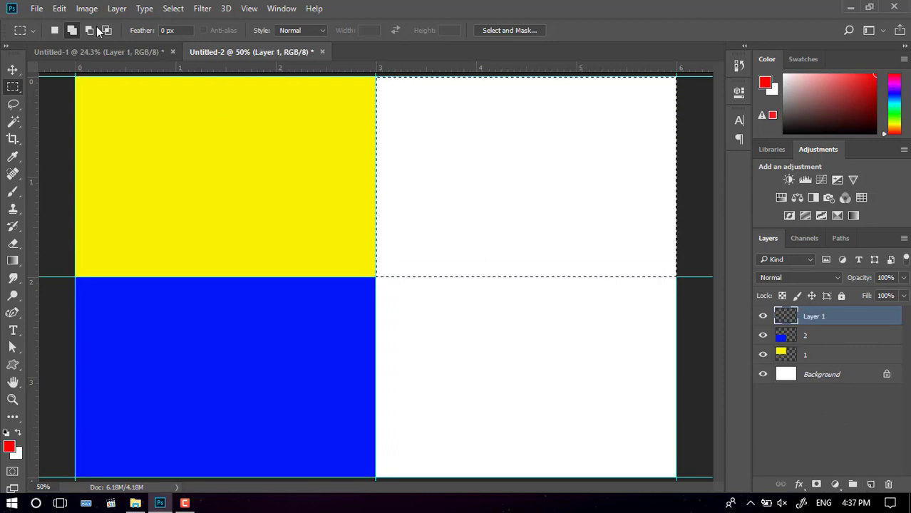
left_click(60, 8)
left_click(99, 209)
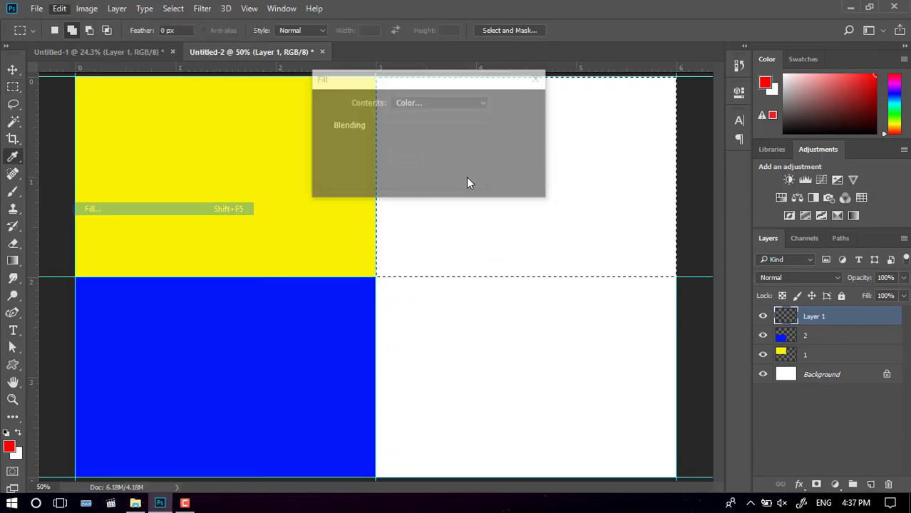
left_click(433, 99)
key("Return")
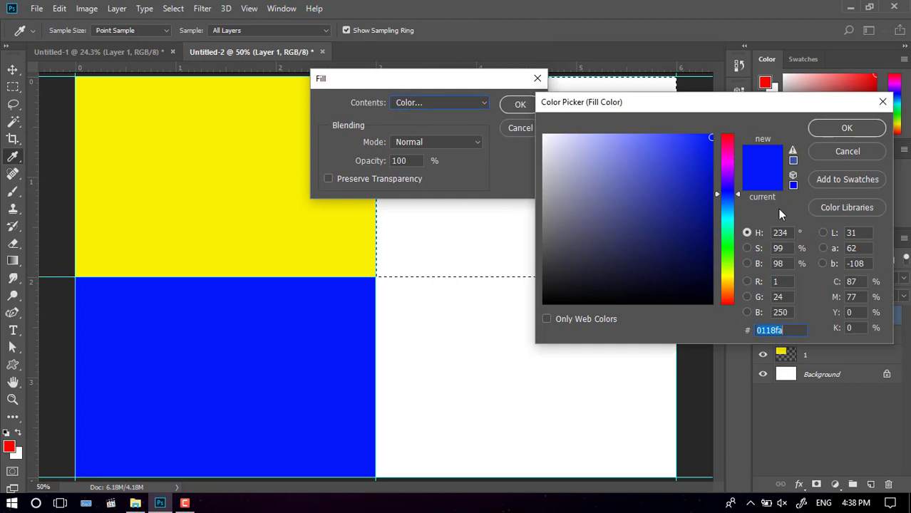
type("0dfa01")
left_click(842, 128)
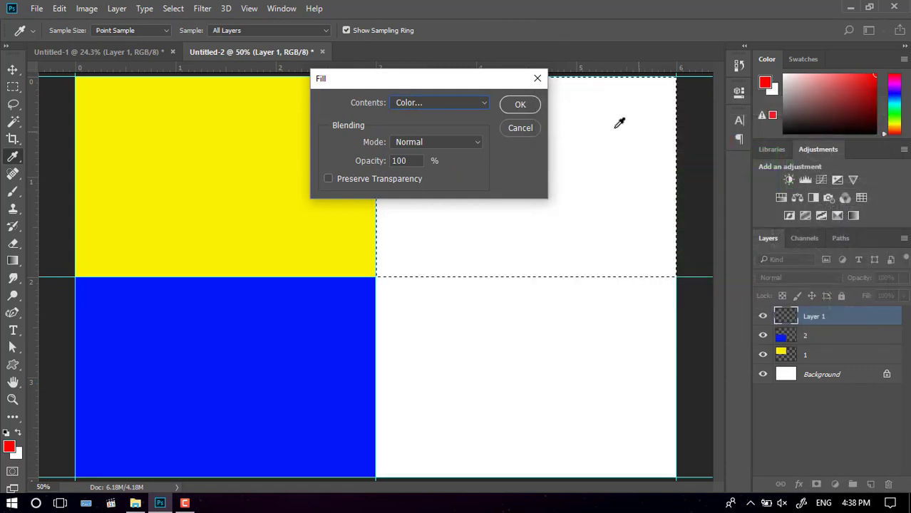
left_click(517, 107)
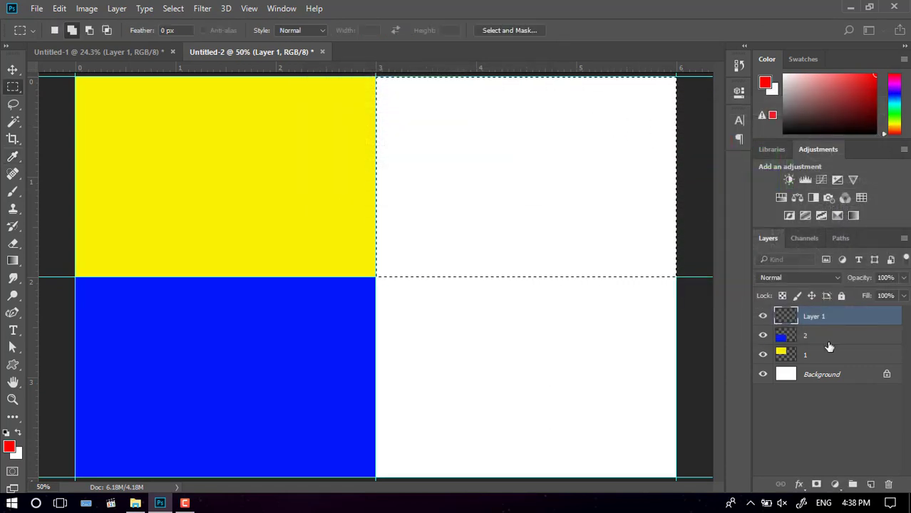
- Rename the green layer to 3, add a new empty layer above, and deselect
double_click(817, 319)
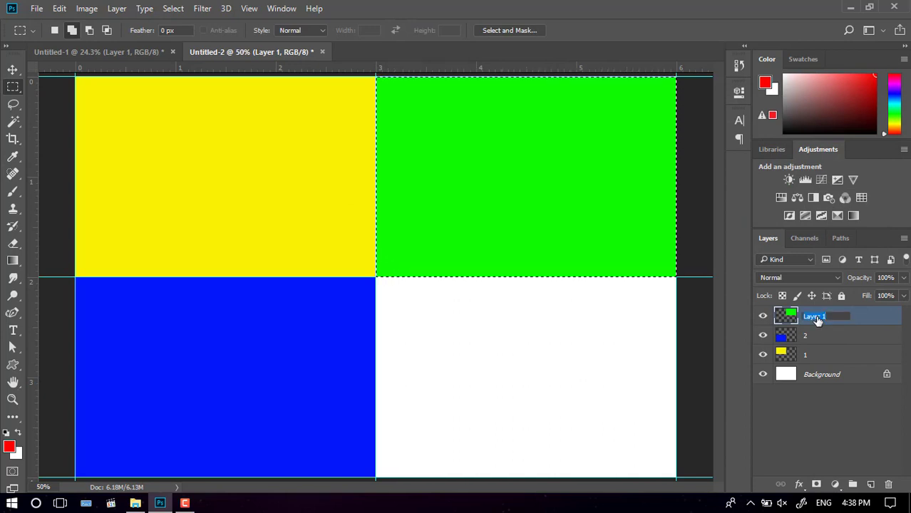
type("3")
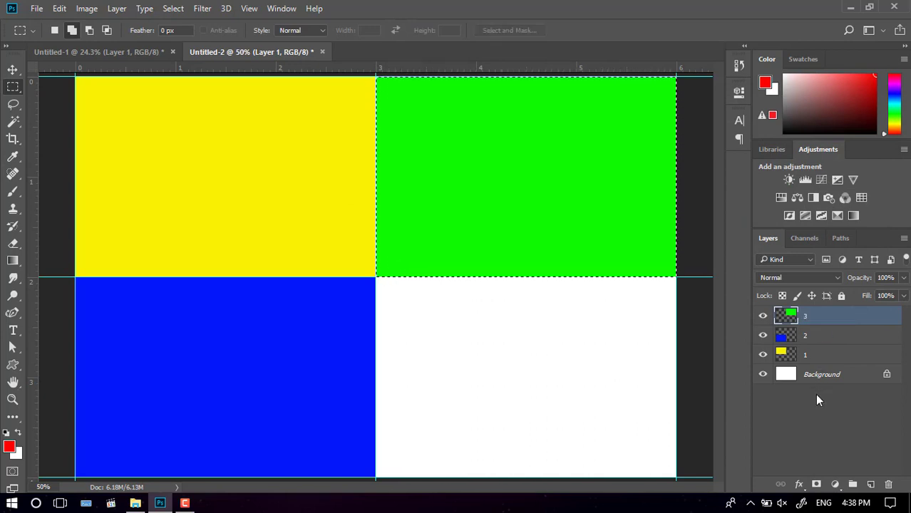
left_click(814, 394)
left_click(868, 482)
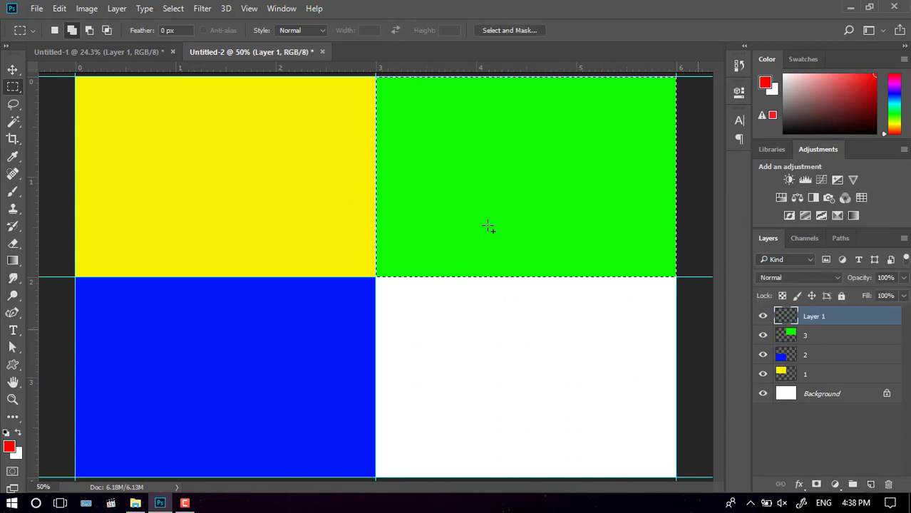
left_click(174, 8)
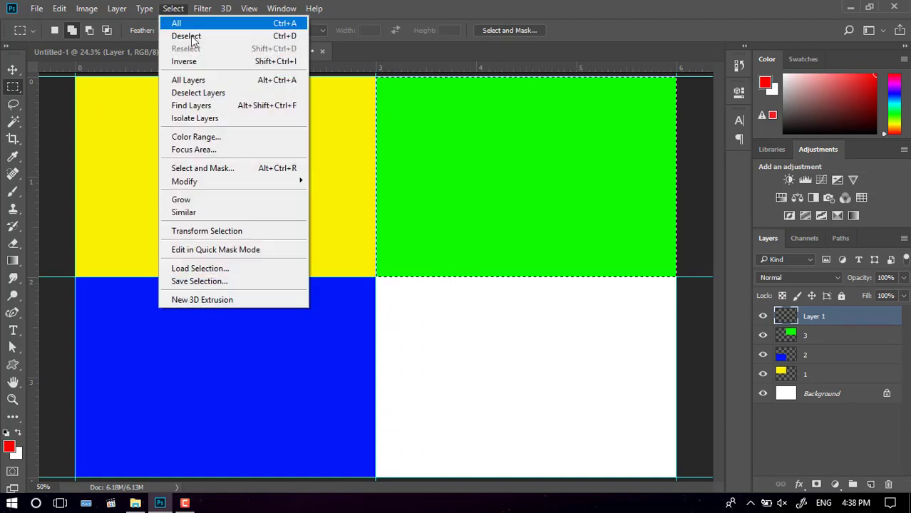
left_click(179, 34)
left_click(37, 9)
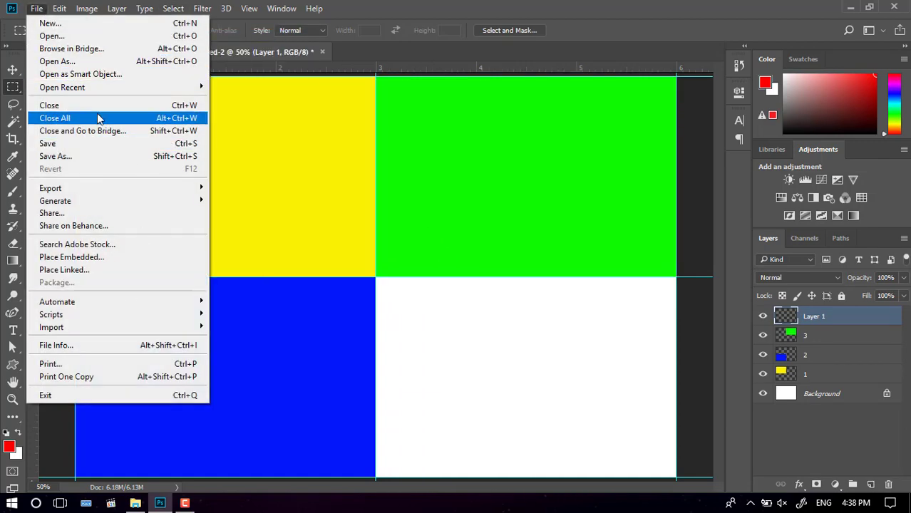
left_click(18, 97)
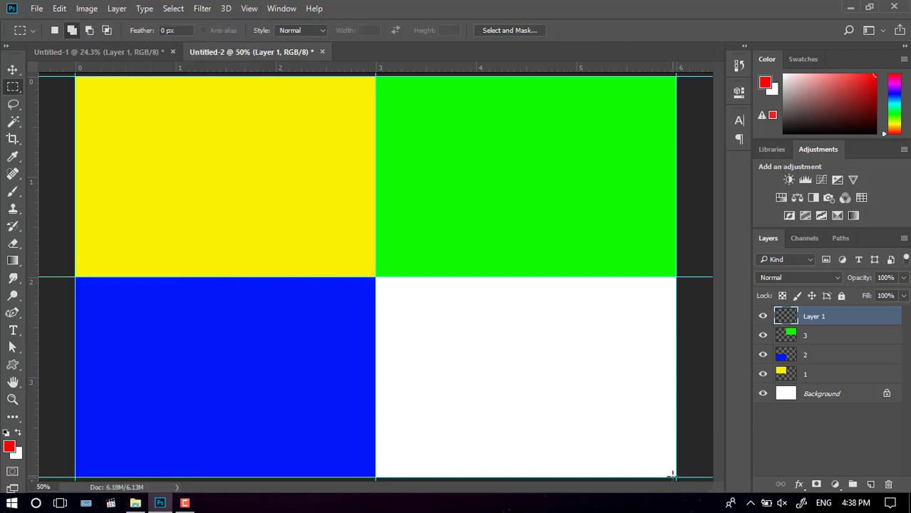
- Select the bottom-right quadrant and fill it with red using Edit > Fill
left_click_drag(677, 478, 376, 278)
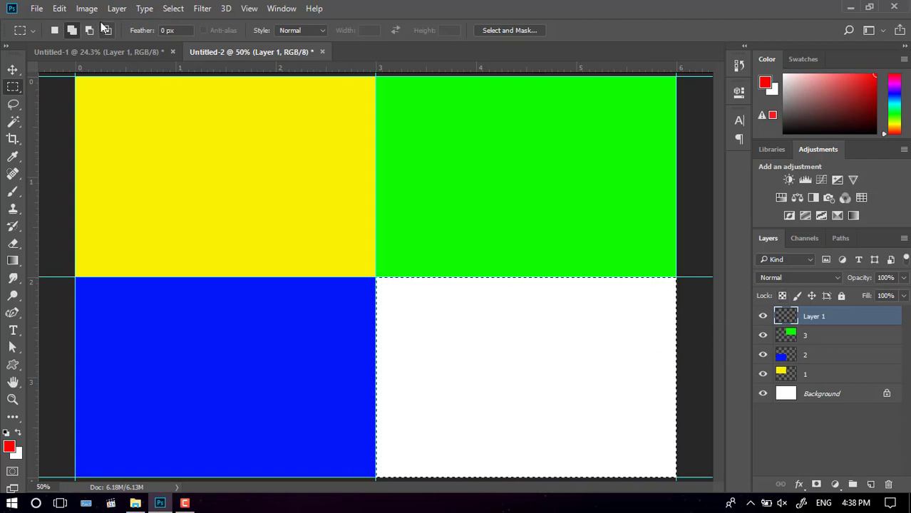
left_click(61, 9)
left_click(130, 203)
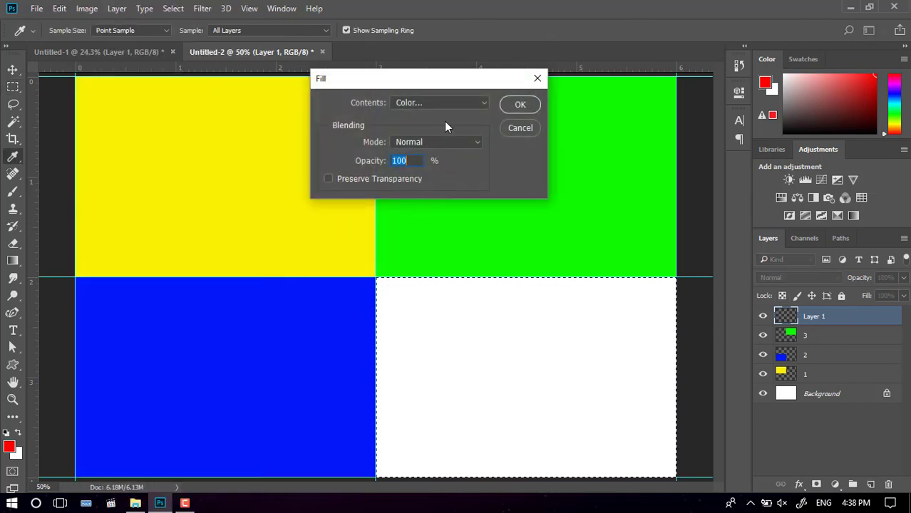
left_click(442, 103)
left_click(427, 134)
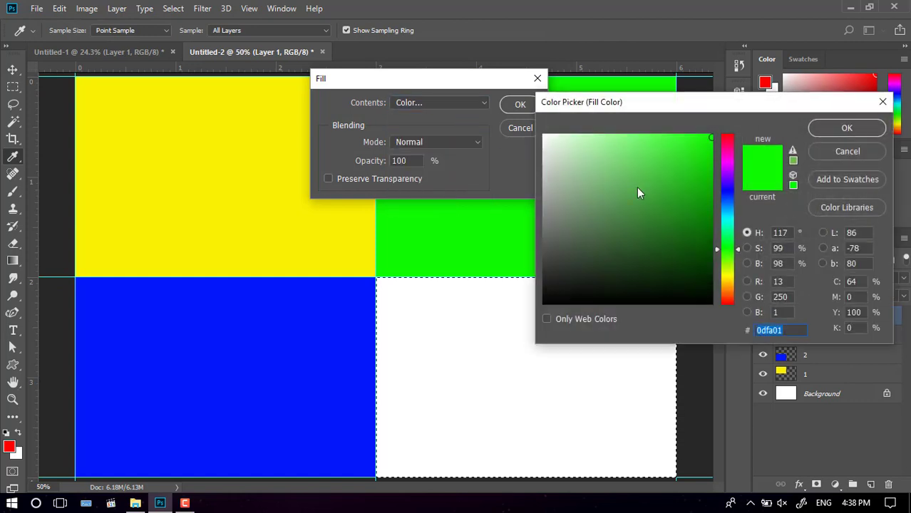
left_click(721, 136)
left_click(846, 127)
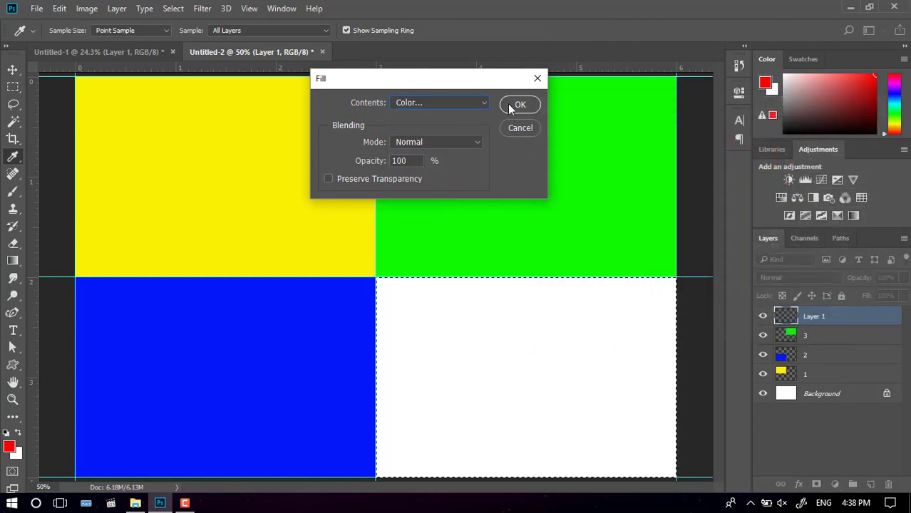
left_click(520, 105)
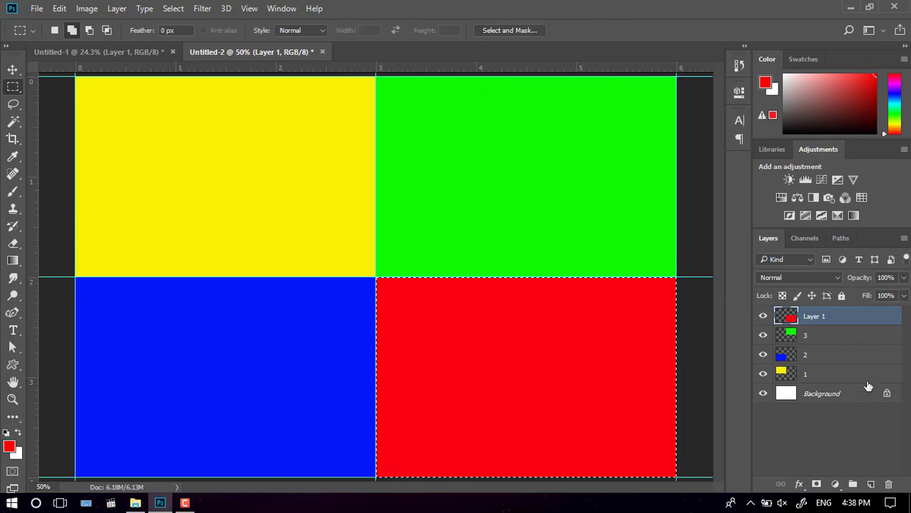
- Rename the red layer to 4 and drop the selection
double_click(822, 318)
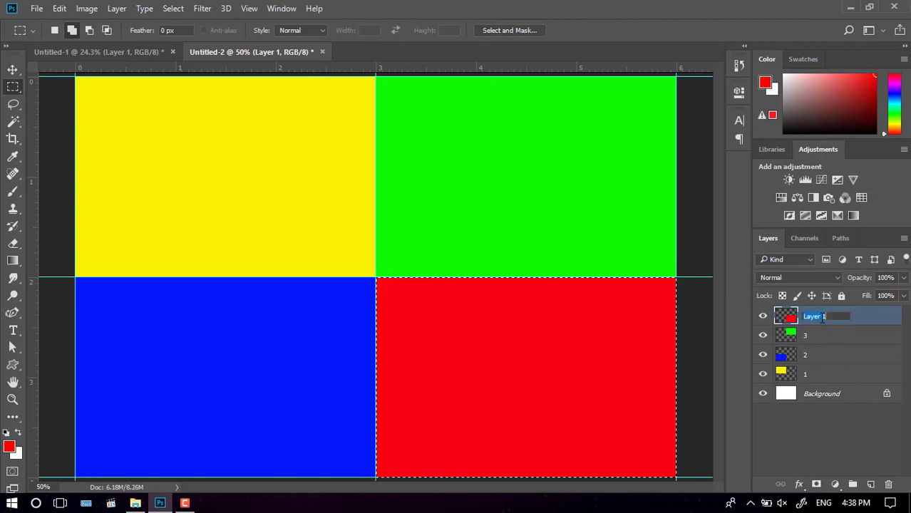
type("4")
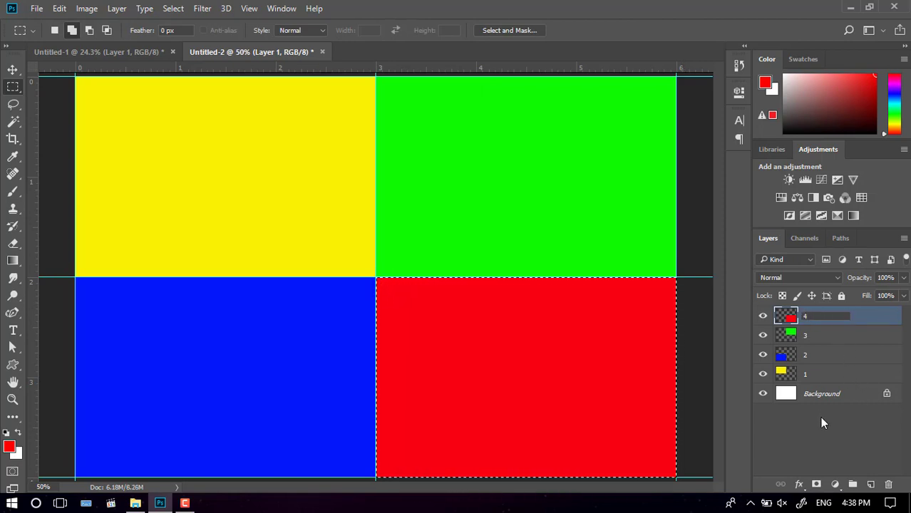
left_click(821, 417)
left_click(202, 9)
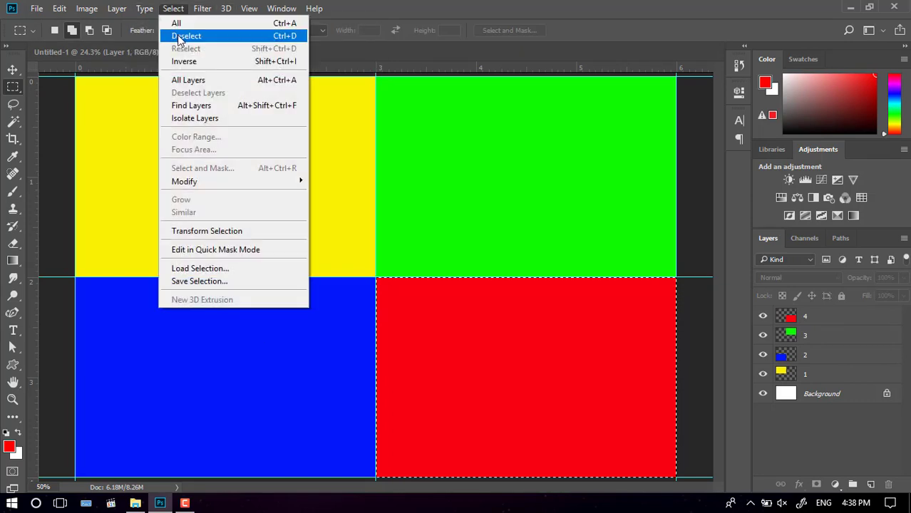
left_click(183, 36)
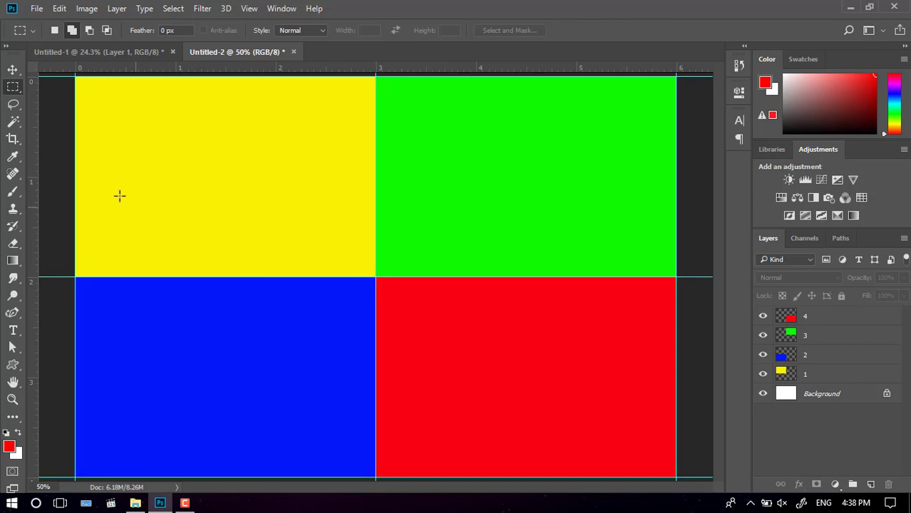
- Switch to the Elliptical Marquee tool and zoom the canvas out slightly
right_click(15, 88)
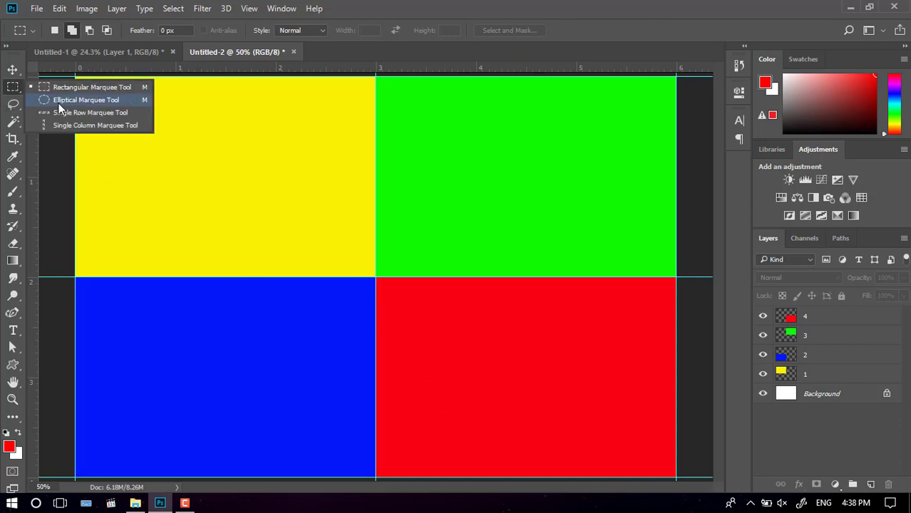
left_click(60, 106)
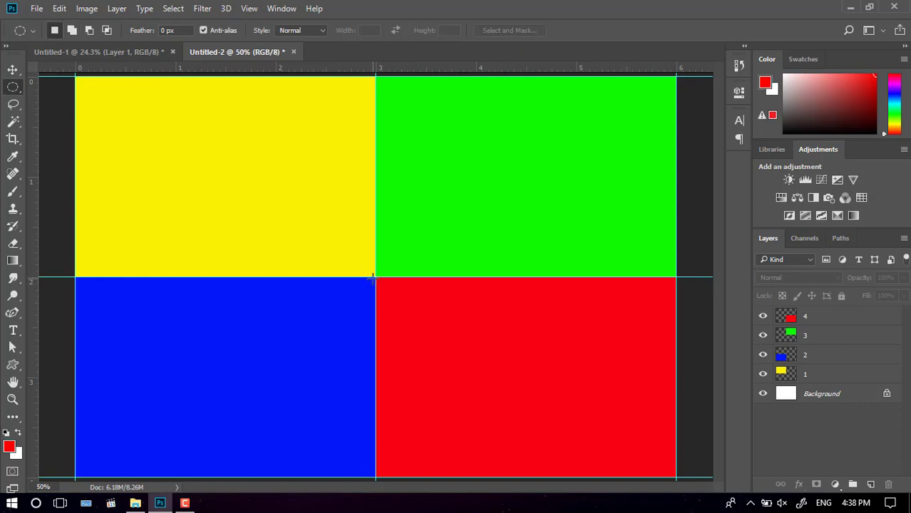
mouse_move(385, 276)
left_mouse_down()
mouse_move(427, 278)
mouse_move(387, 284)
mouse_move(387, 256)
left_mouse_up()
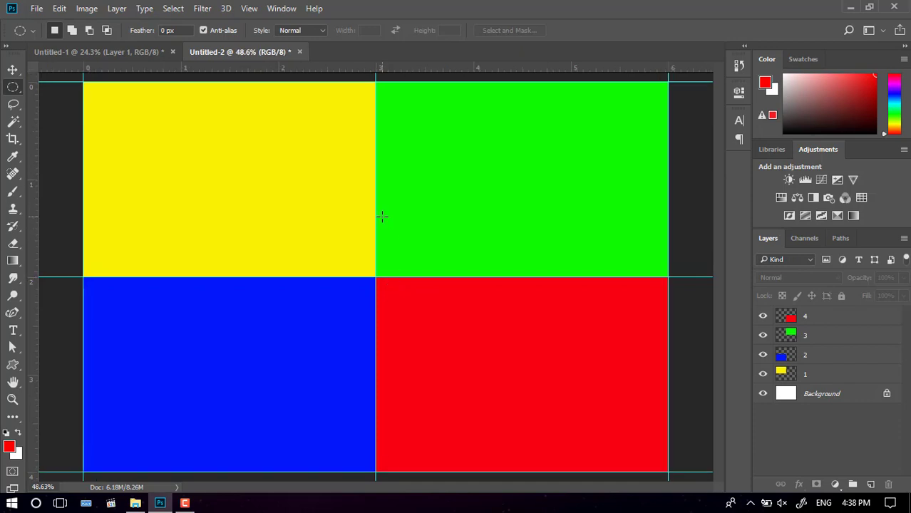
right_click(381, 217)
left_click(374, 276)
- Draw a circular selection about 2.4 inches across, centred on the quadrant junction
left_click_drag(375, 277, 563, 321)
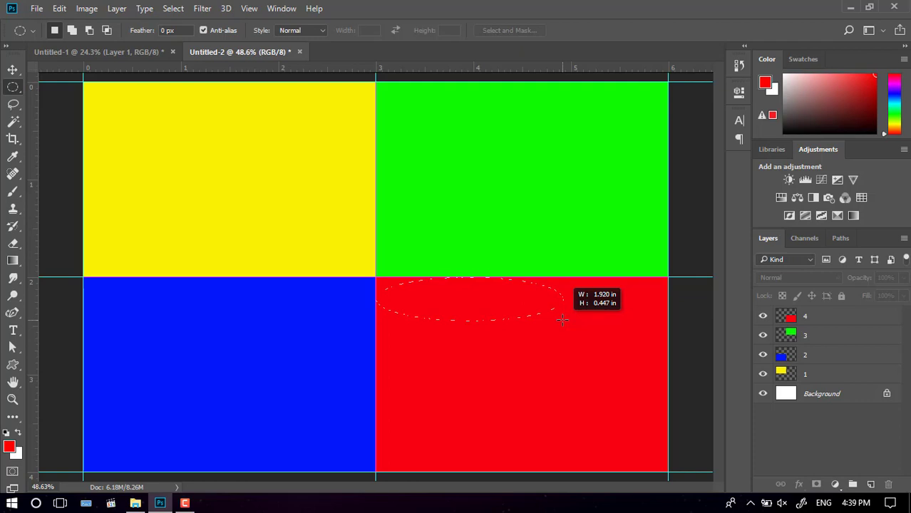
mouse_move(562, 320)
left_mouse_down()
mouse_move(560, 350)
mouse_move(492, 378)
mouse_move(489, 411)
mouse_move(499, 421)
mouse_move(543, 425)
mouse_move(343, 263)
mouse_move(140, 149)
mouse_move(184, 206)
mouse_move(426, 337)
mouse_move(490, 359)
left_mouse_up()
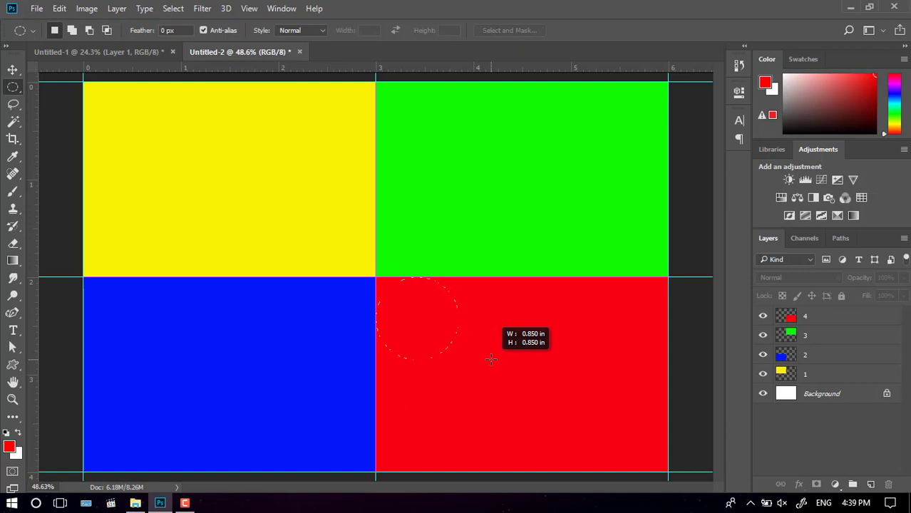
mouse_move(491, 360)
left_mouse_down()
mouse_move(412, 330)
mouse_move(407, 288)
mouse_move(374, 277)
mouse_move(422, 310)
mouse_move(618, 399)
mouse_move(401, 302)
mouse_move(557, 389)
left_mouse_up()
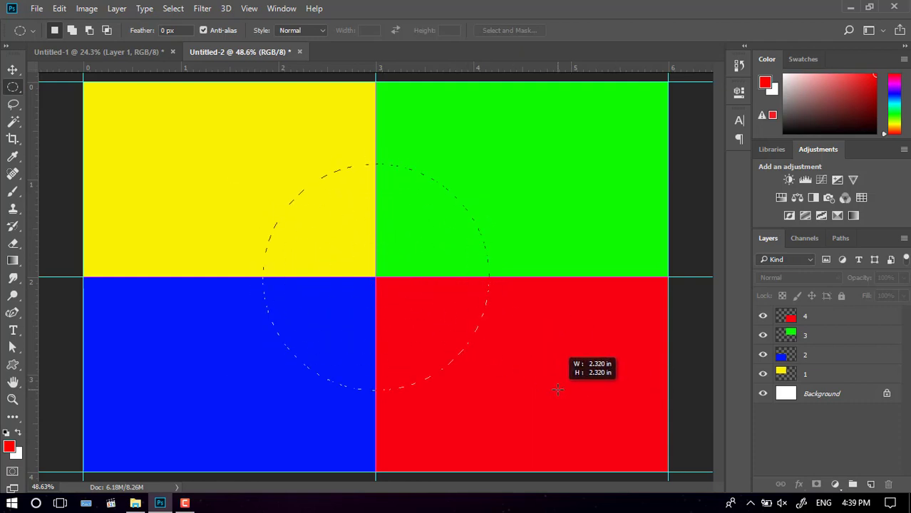
mouse_move(559, 390)
left_mouse_down()
mouse_move(547, 389)
mouse_move(579, 392)
left_mouse_up()
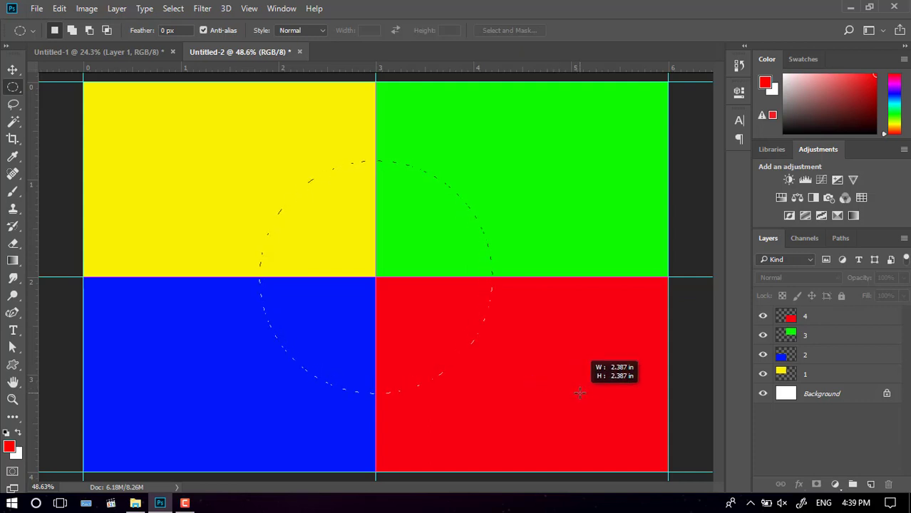
left_click_drag(580, 392, 593, 396)
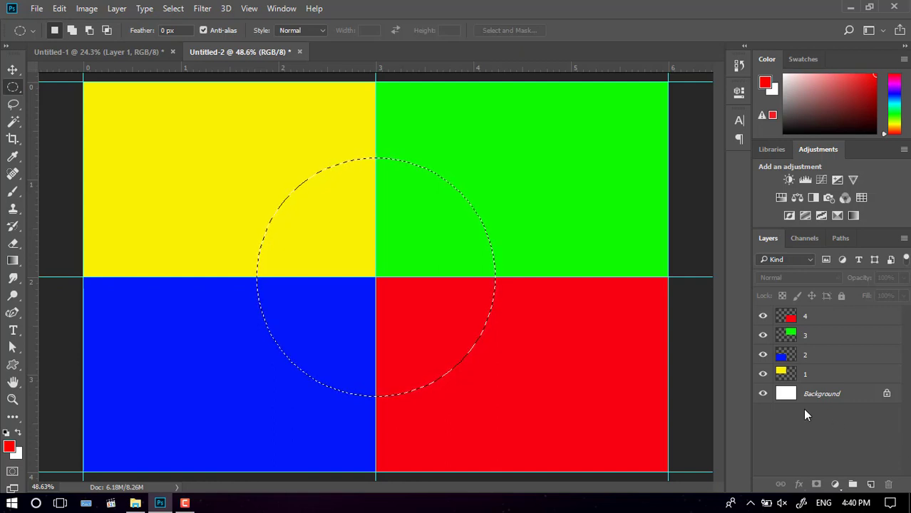
- On a new layer, fill the circle selection with cyan #01ebfa
left_click(870, 484)
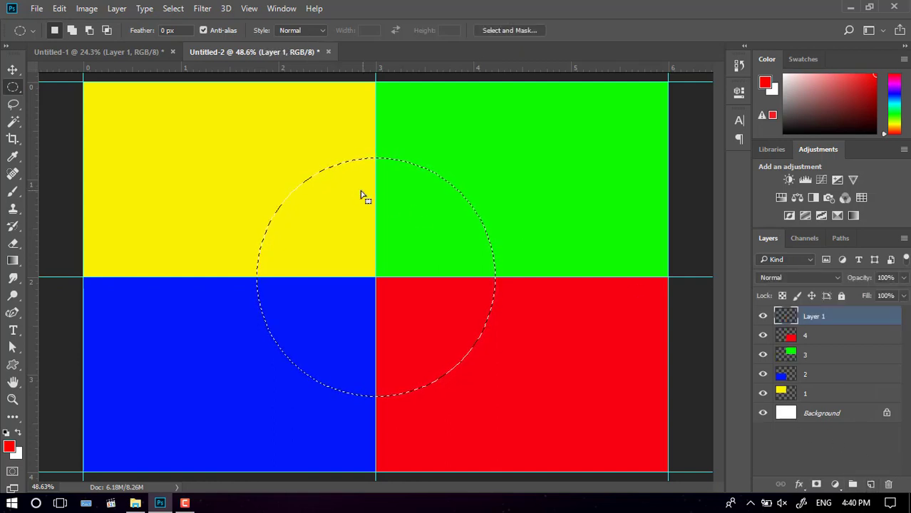
left_click(36, 8)
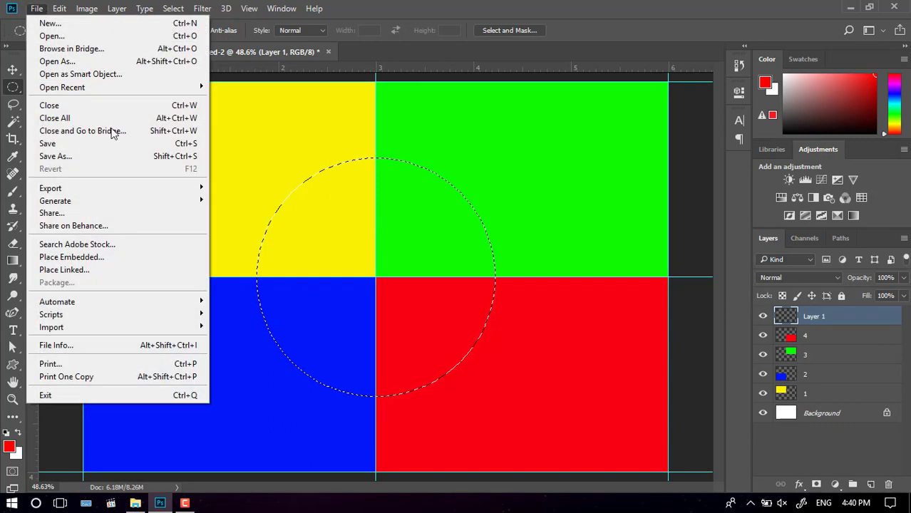
left_click(59, 8)
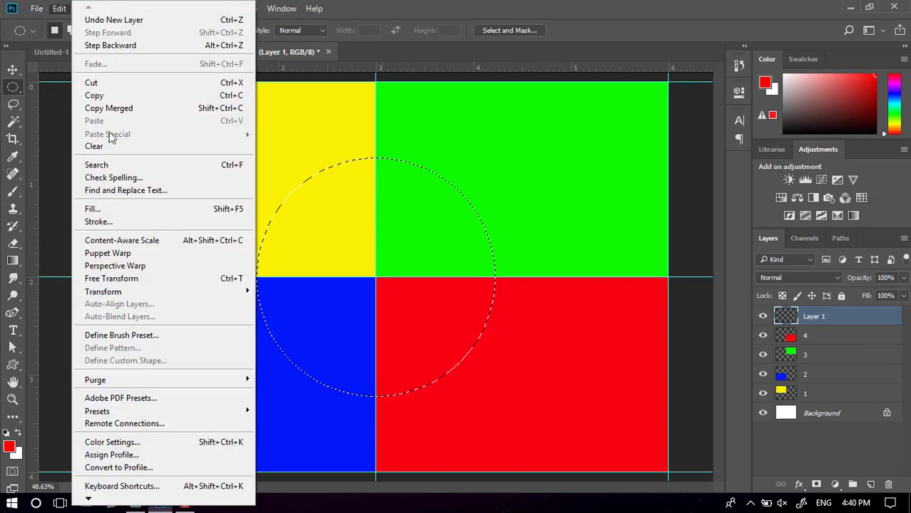
left_click(100, 209)
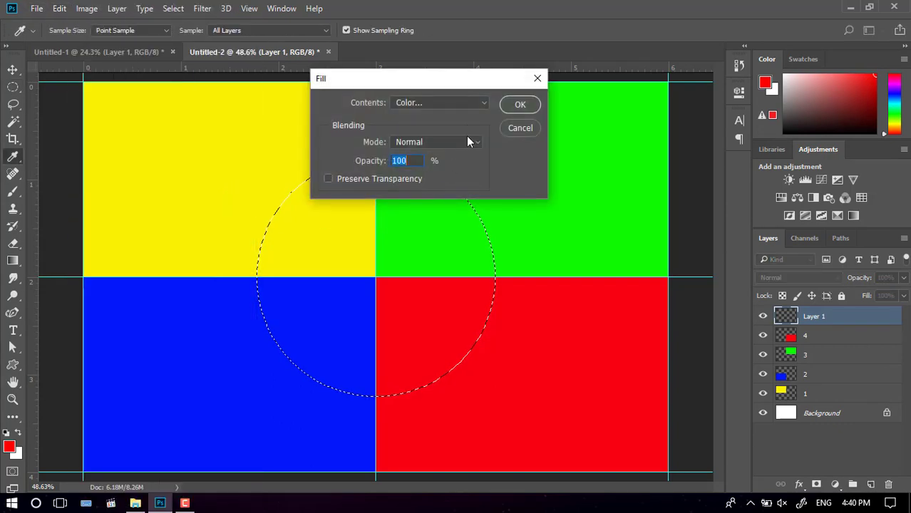
left_click(459, 102)
left_click(471, 104)
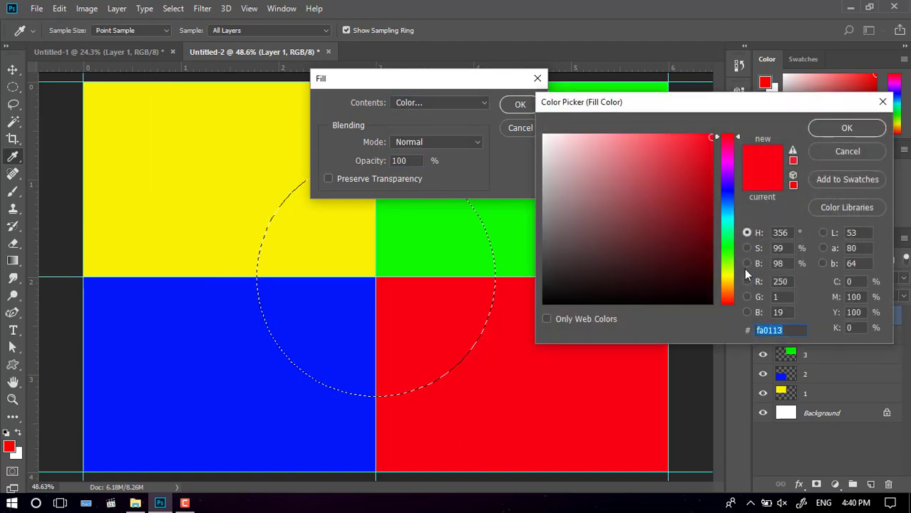
left_click(727, 217)
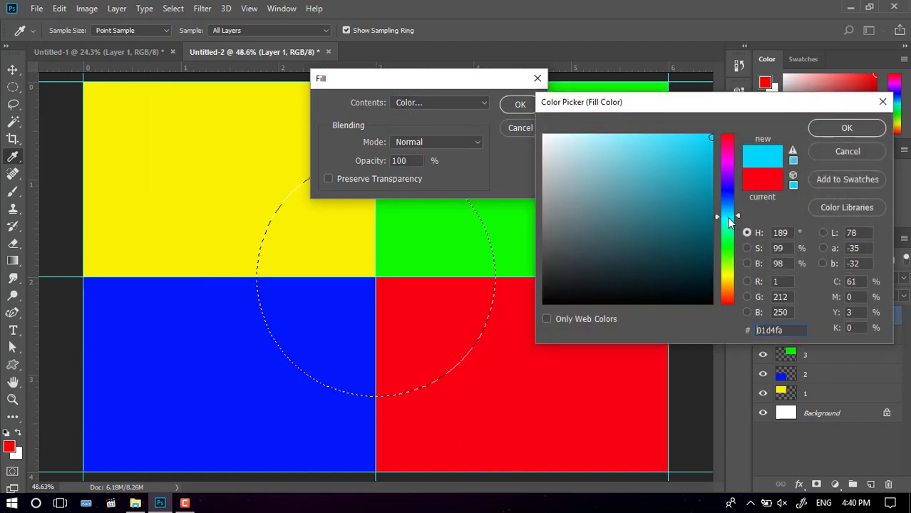
left_click(729, 218)
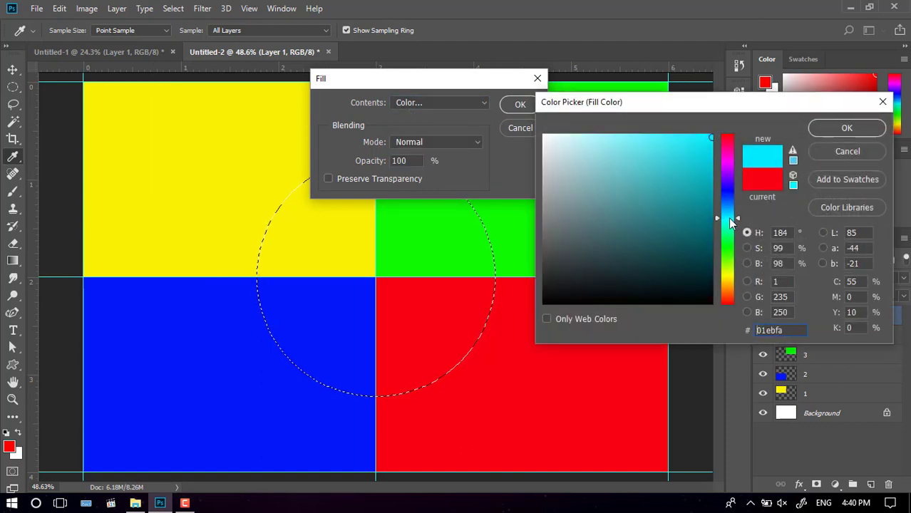
left_click(839, 127)
left_click(531, 106)
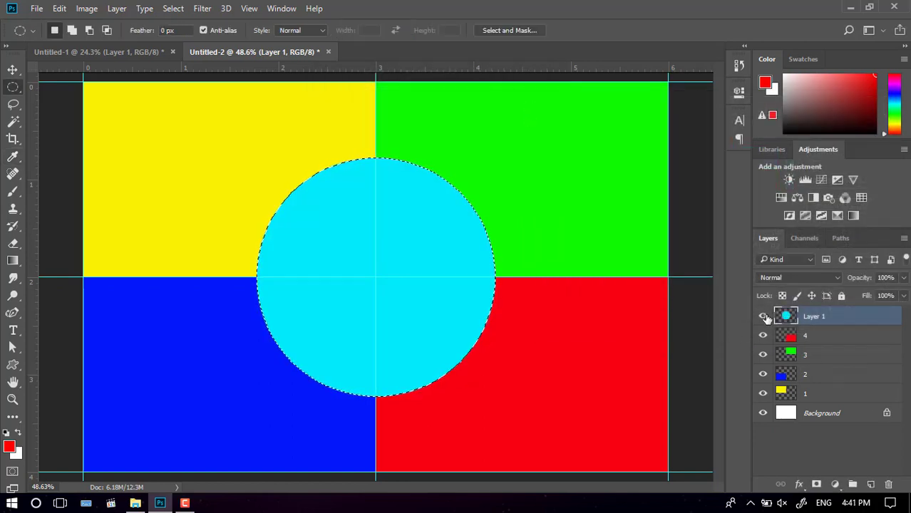
- Rename the circle's layer to 5
double_click(821, 316)
type("5")
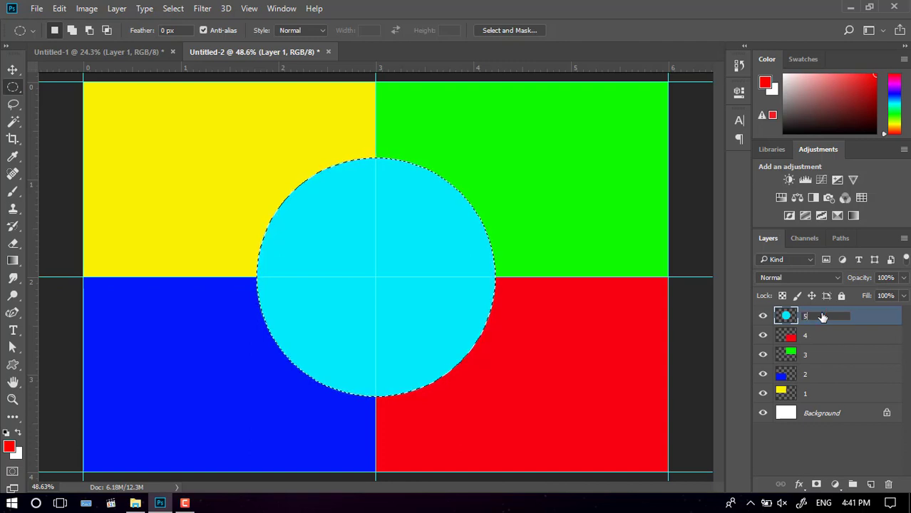
left_click(856, 439)
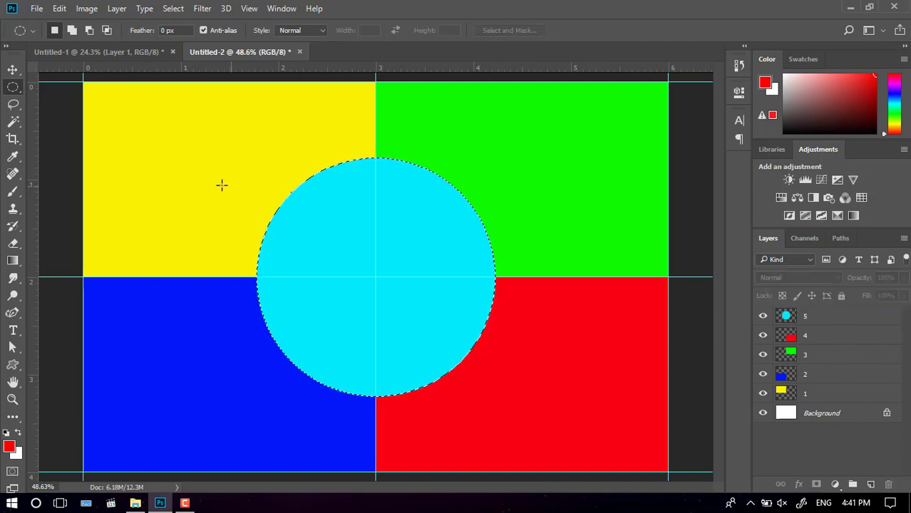
- Switch to the Move tool, deselect the circle, and add a new empty top layer
key("v")
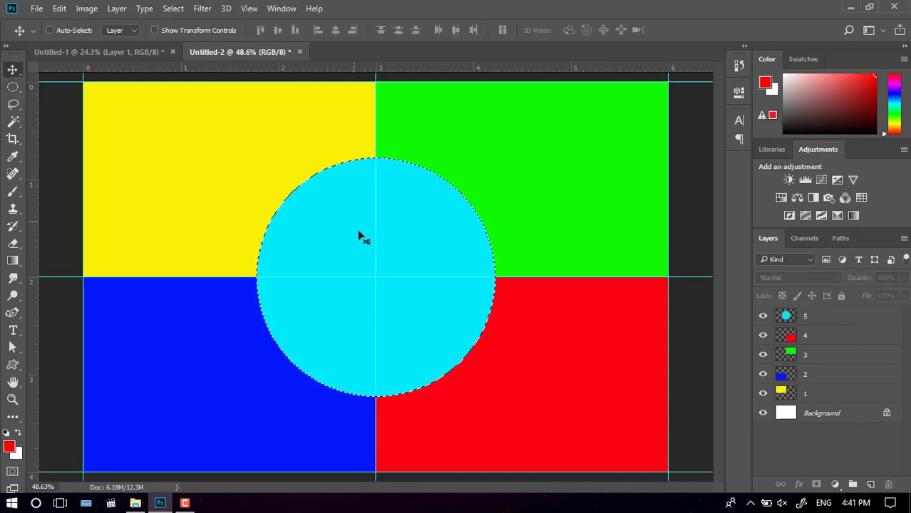
key("ctrl+d")
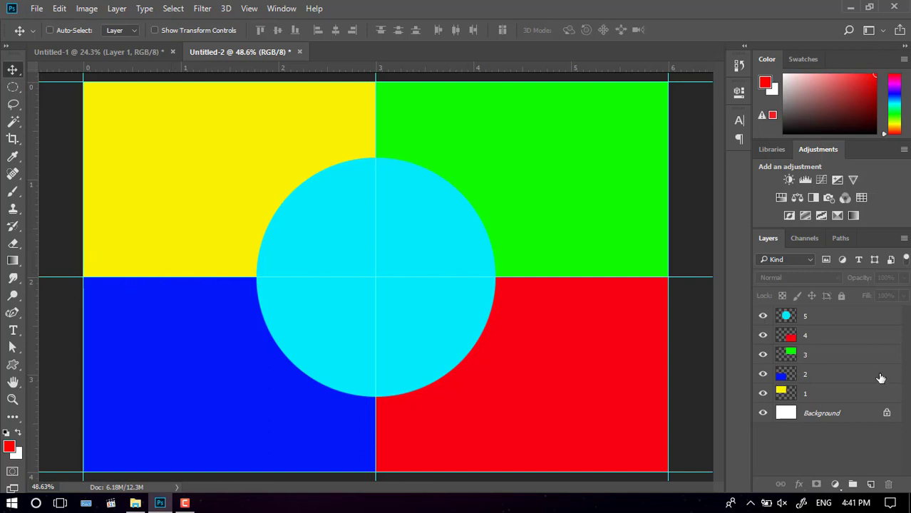
left_click(870, 484)
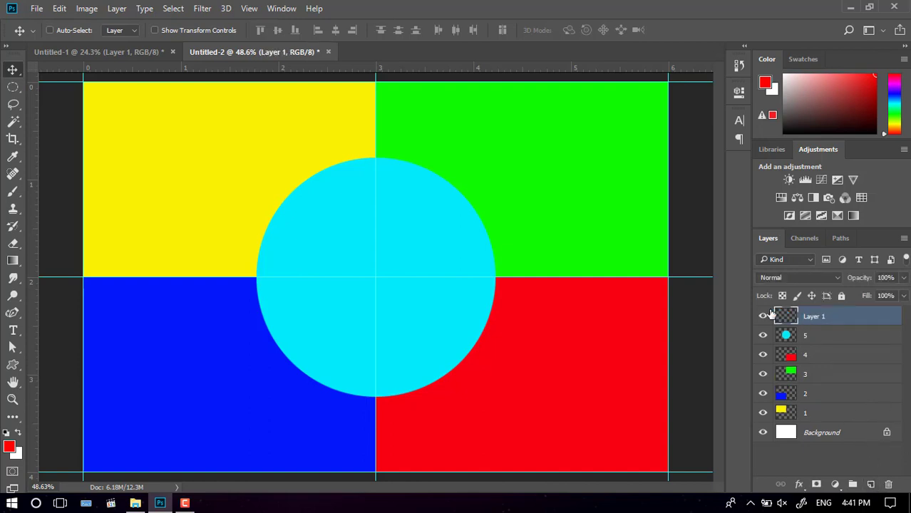
left_click(12, 87)
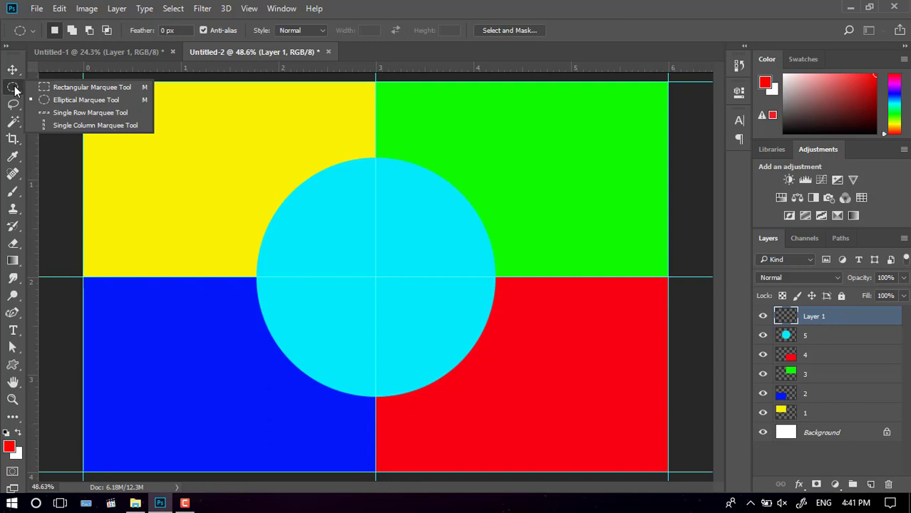
- Use Single Row Marquee, zoomed in, to select the yellow/blue boundary row
left_click(72, 113)
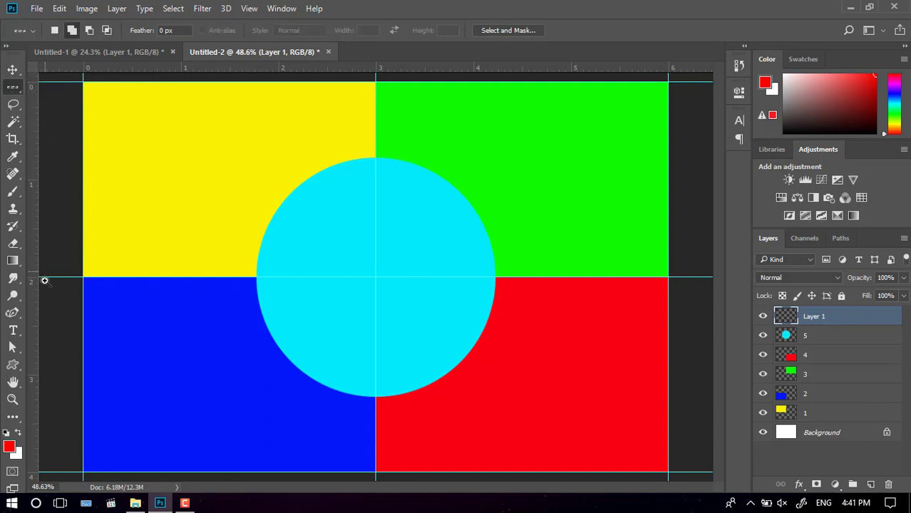
left_click_drag(45, 281, 109, 268)
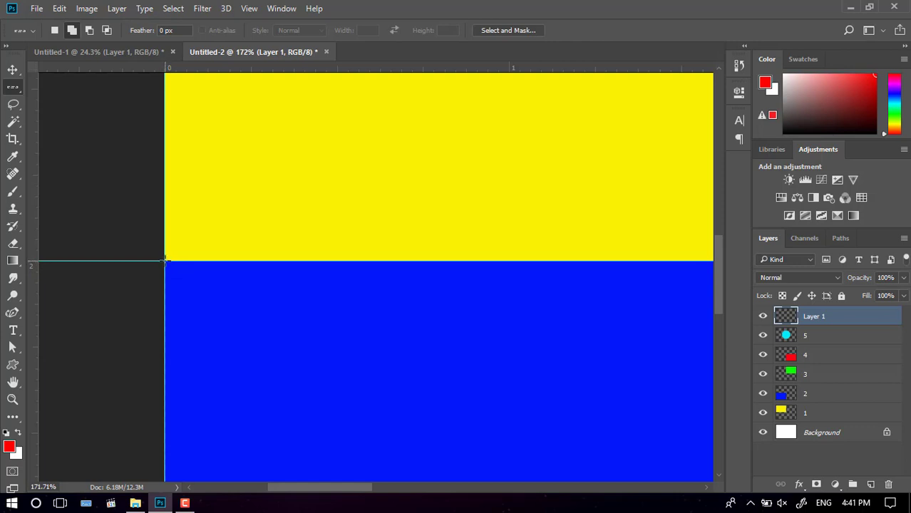
left_click(164, 260)
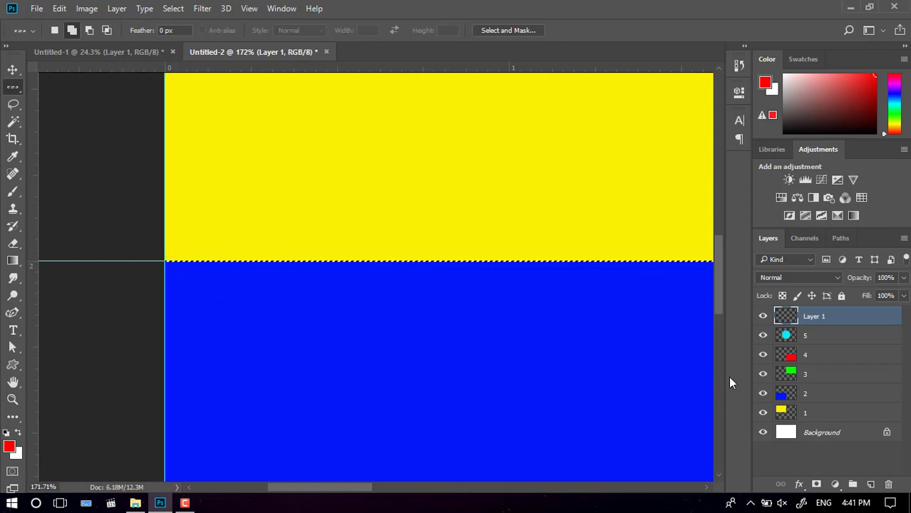
- Try a 15 px red stroke on the row, then undo it, keeping the selection
left_click(36, 8)
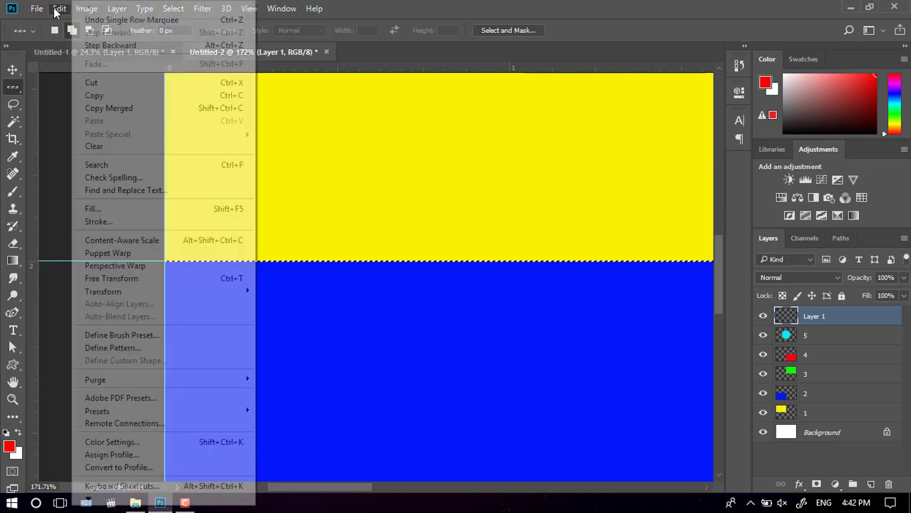
mouse_move(59, 9)
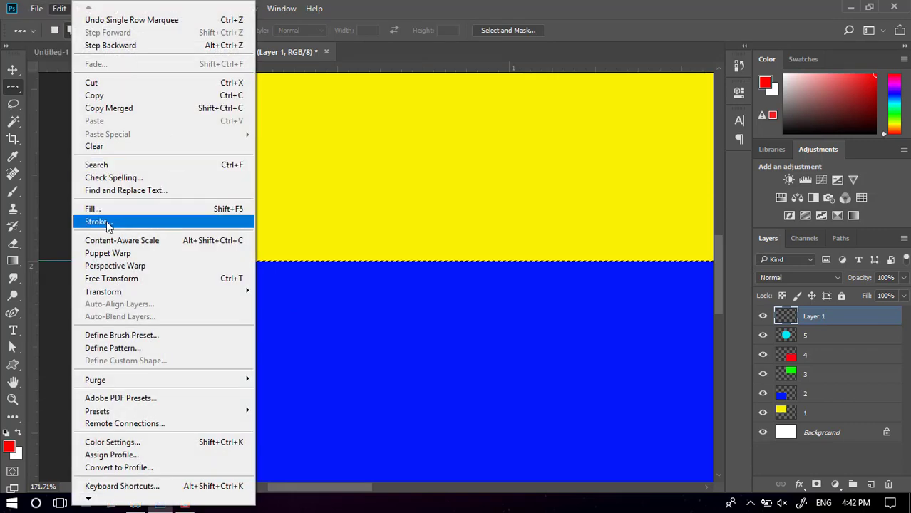
left_click(108, 225)
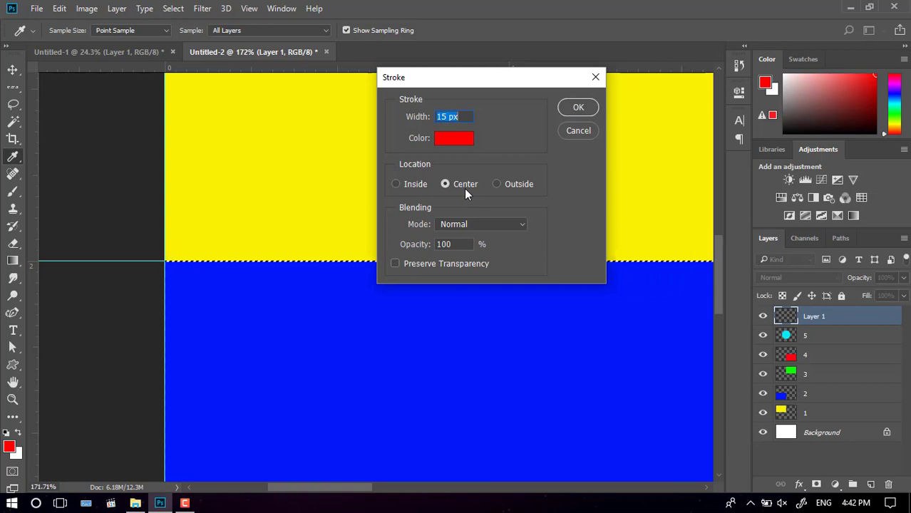
left_click(585, 108)
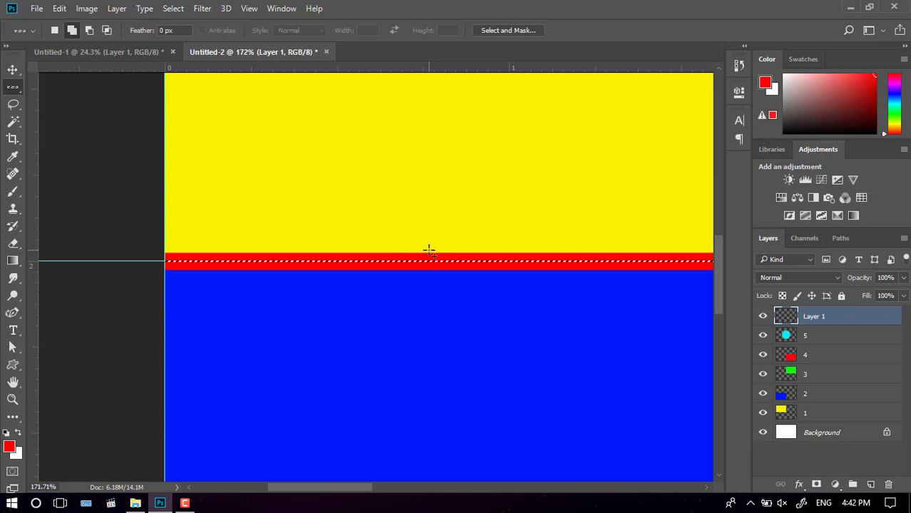
key("ctrl+d")
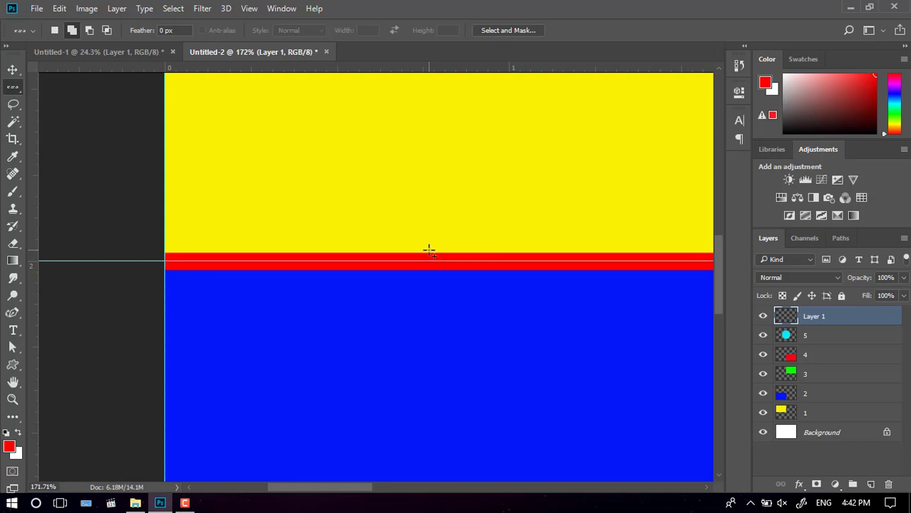
key("ctrl+z")
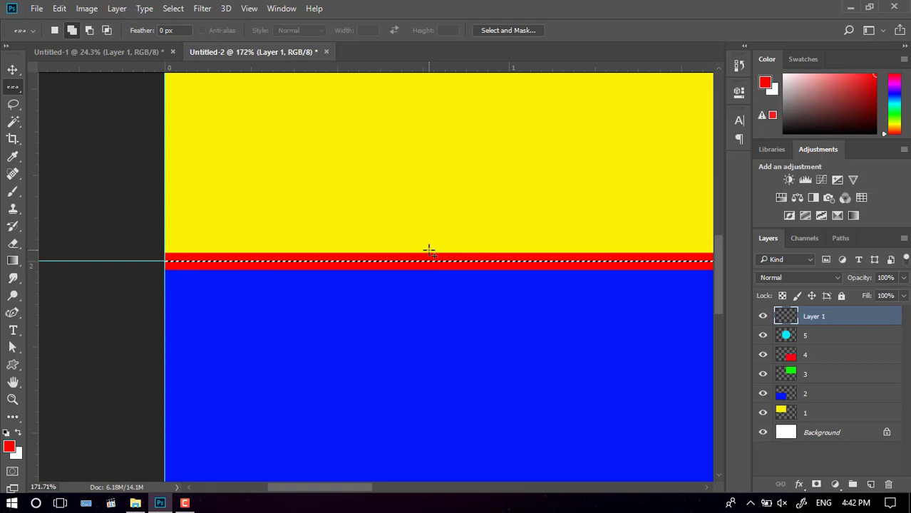
key("ctrl+alt+z")
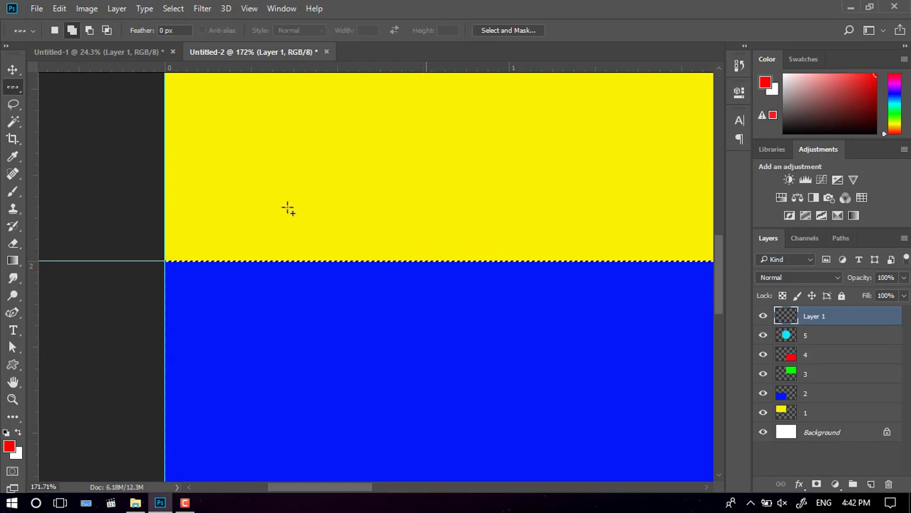
- Stroke the row 15 px white (ffffff) and fit the canvas on screen
left_click(60, 9)
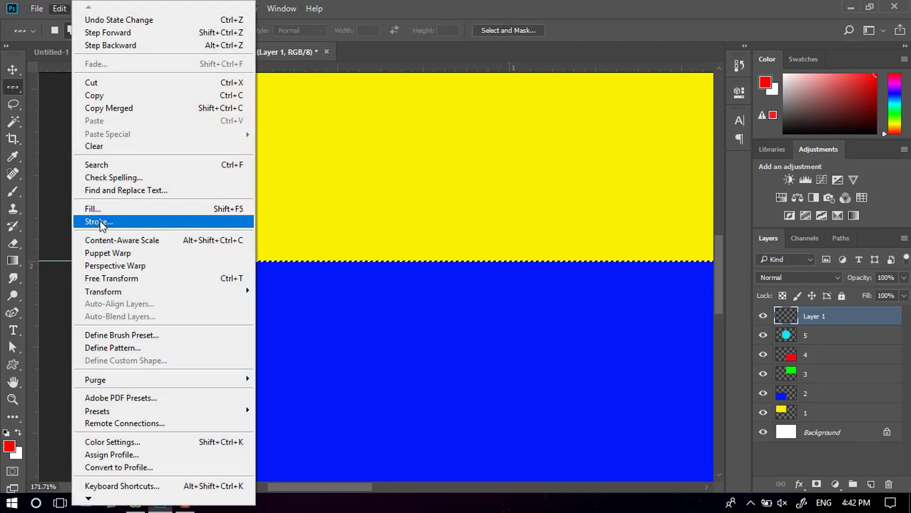
left_click(93, 224)
left_click(457, 139)
type("ffffff")
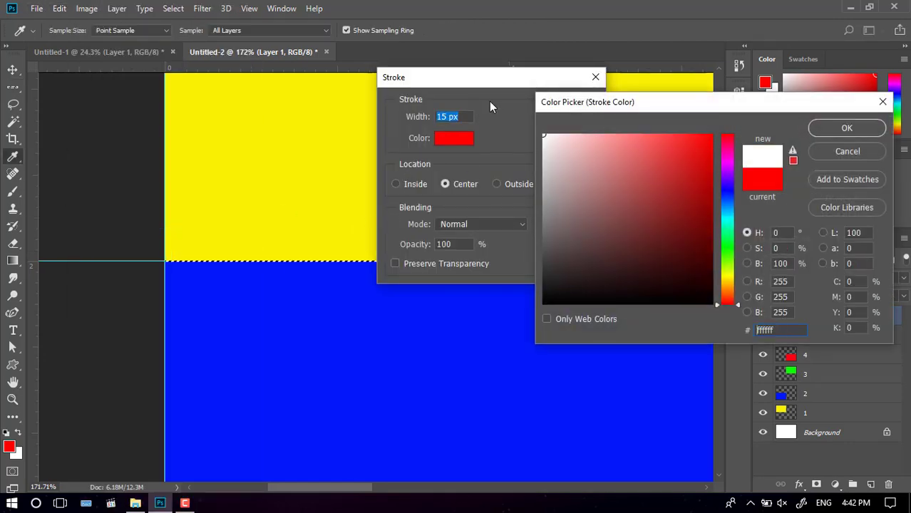
left_click(852, 130)
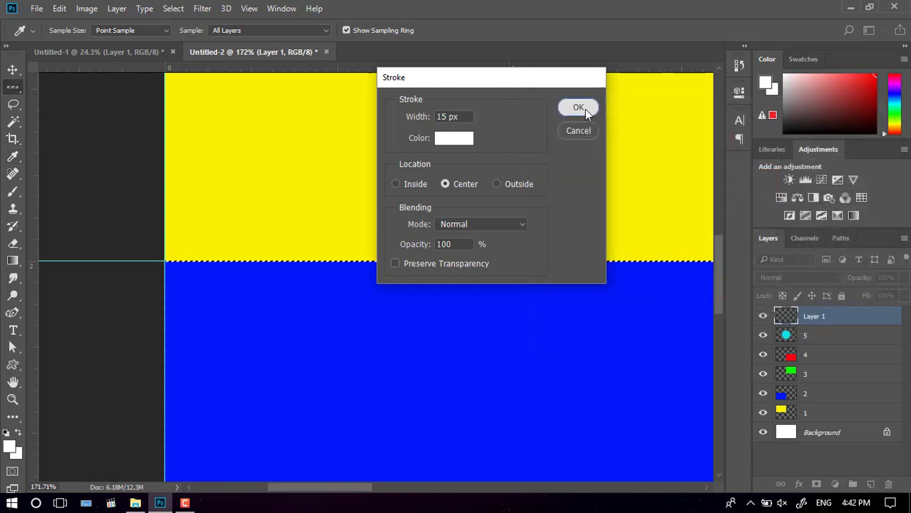
left_click(583, 108)
right_click(380, 219)
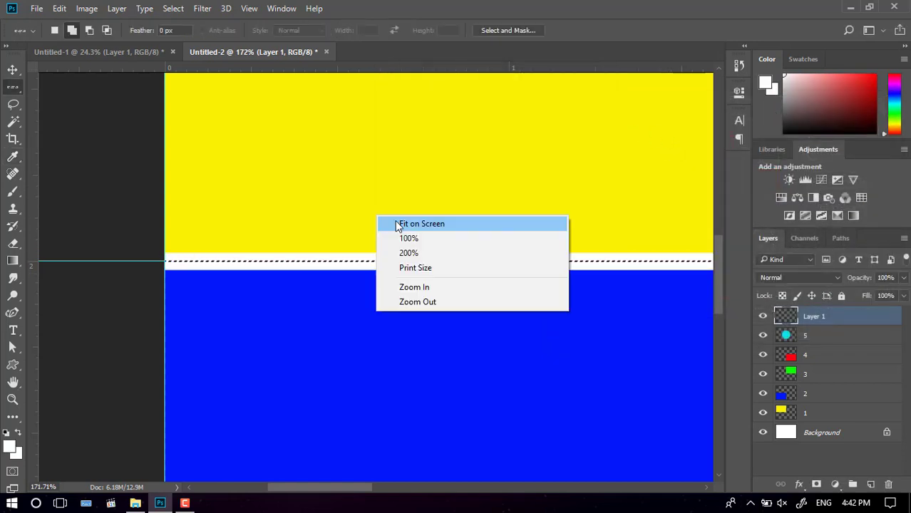
left_click(402, 221)
- Deselect, then select a one-pixel column along the vertical centre guide with Single Column Marquee
left_click(13, 69)
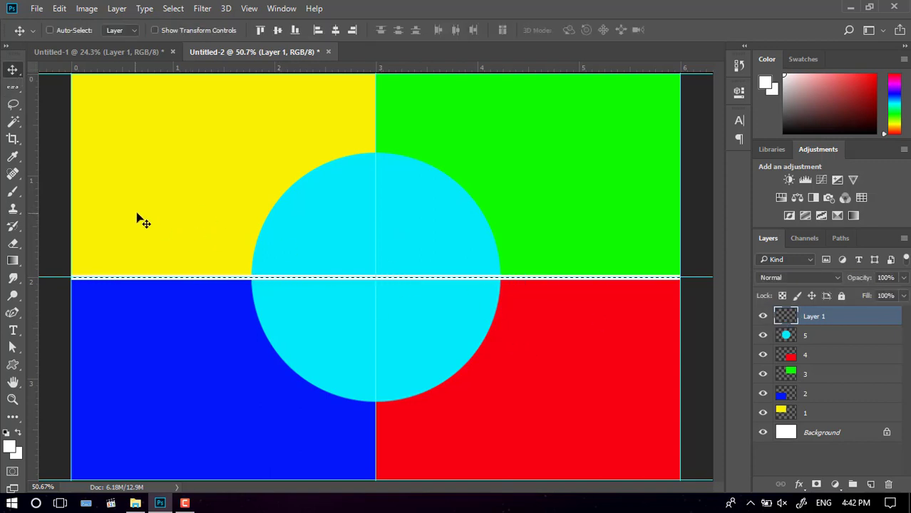
left_click(174, 8)
left_click(182, 39)
left_click(13, 87)
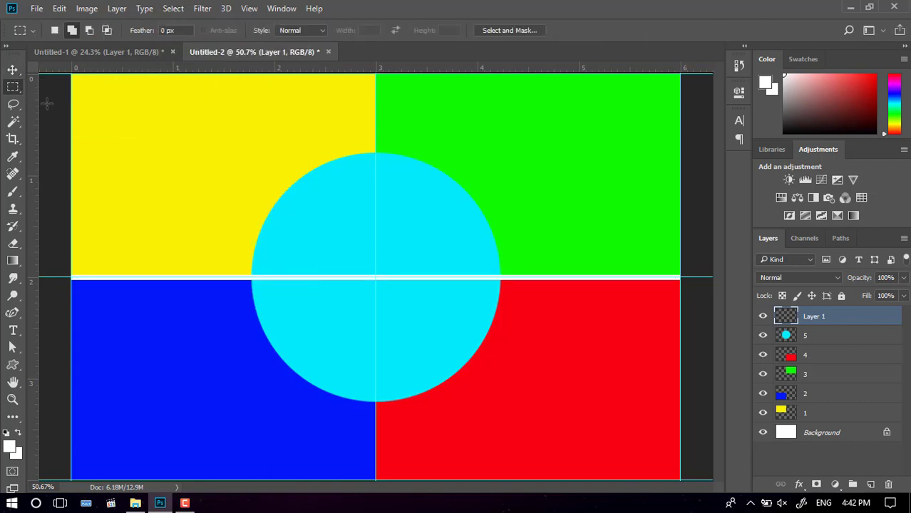
right_click(13, 87)
left_click(84, 125)
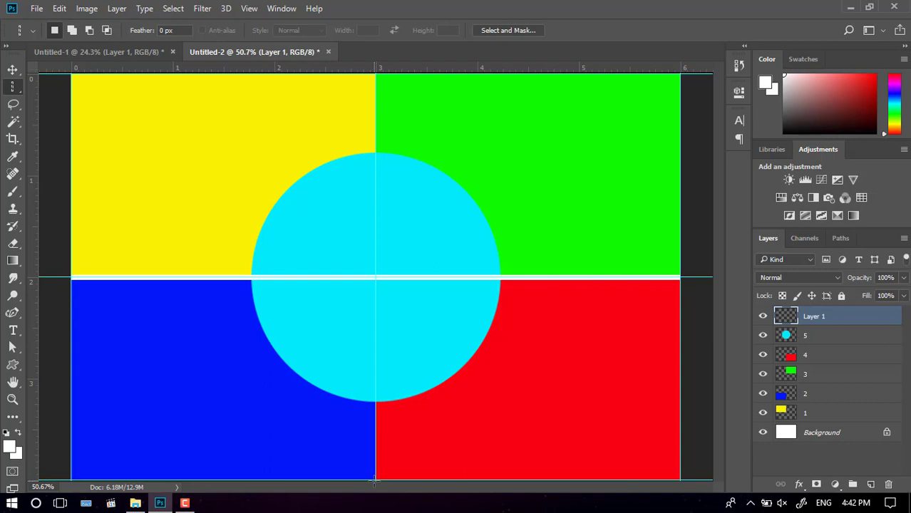
left_click(376, 478)
- On a new layer, stroke the column 15 px white
left_click(870, 485)
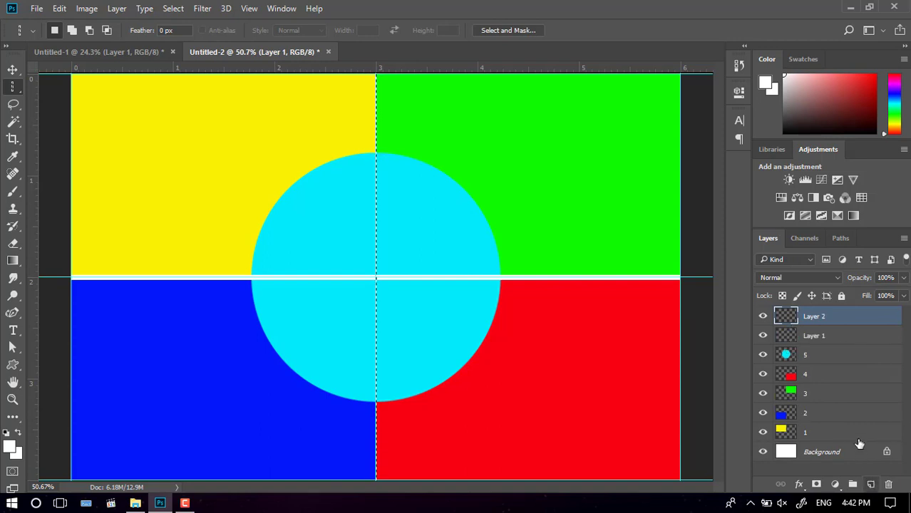
left_click(60, 8)
left_click(122, 226)
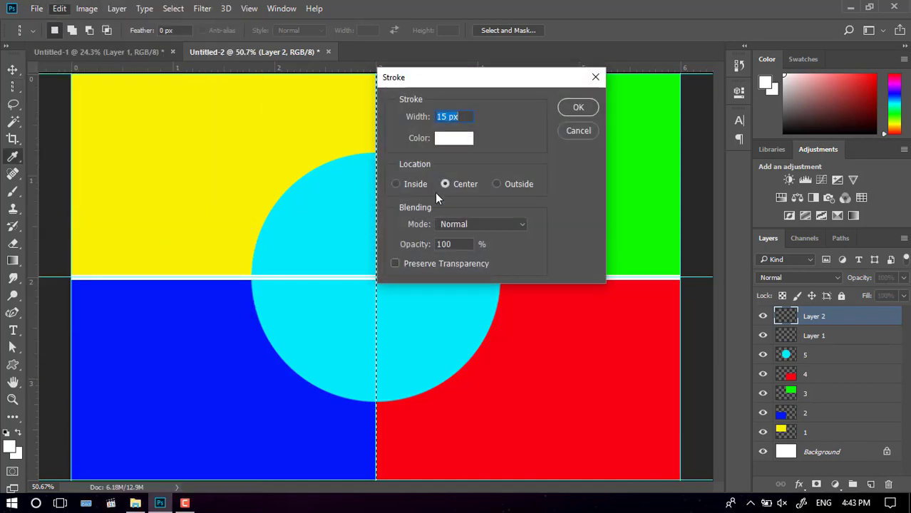
left_click(574, 113)
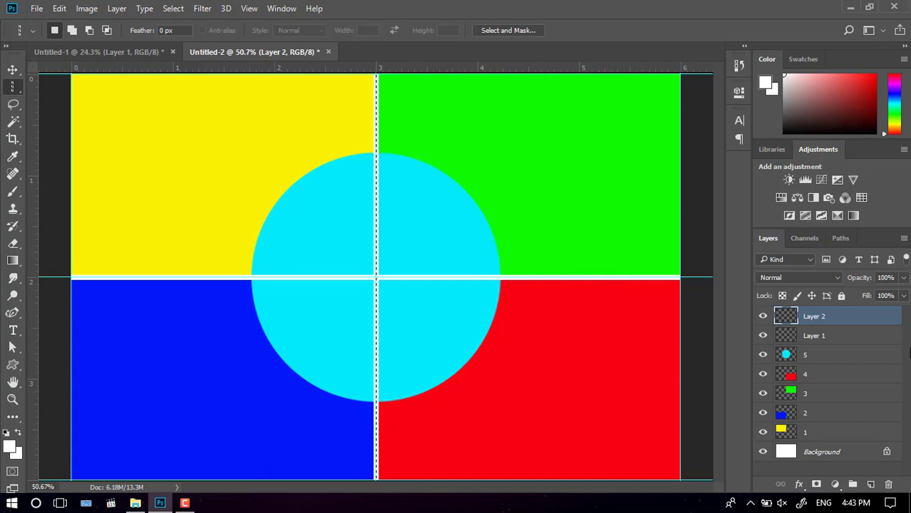
- Rename the divider layers 'ot l v' and 'ot l h', then clear the column selection
double_click(811, 320)
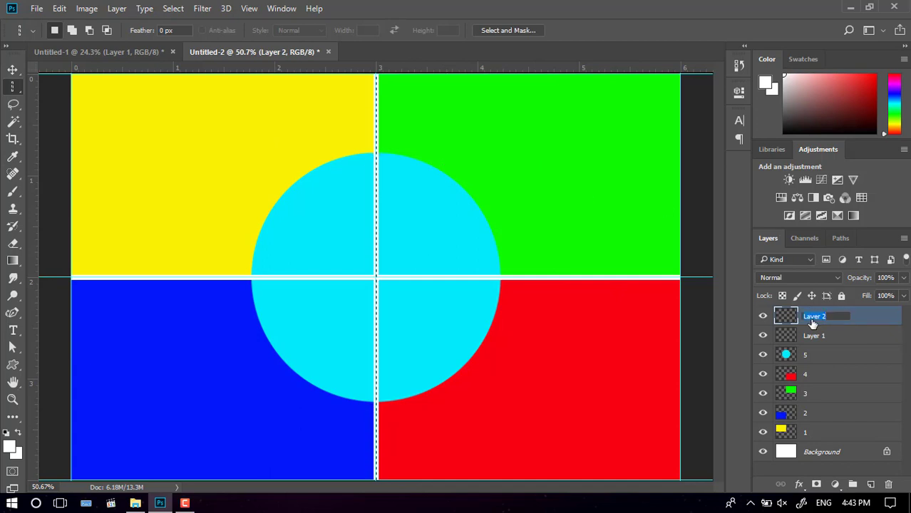
type("ctl v")
key("Return")
left_click(824, 339)
double_click(824, 338)
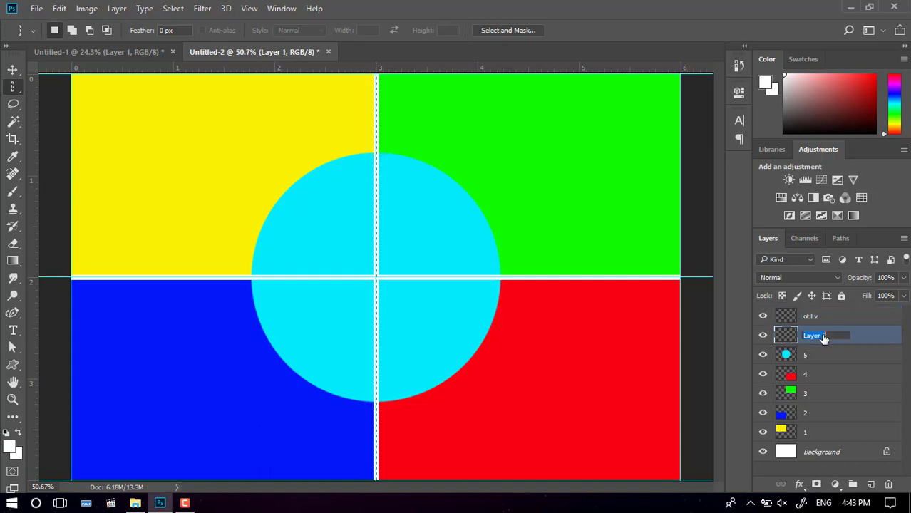
type("ot")
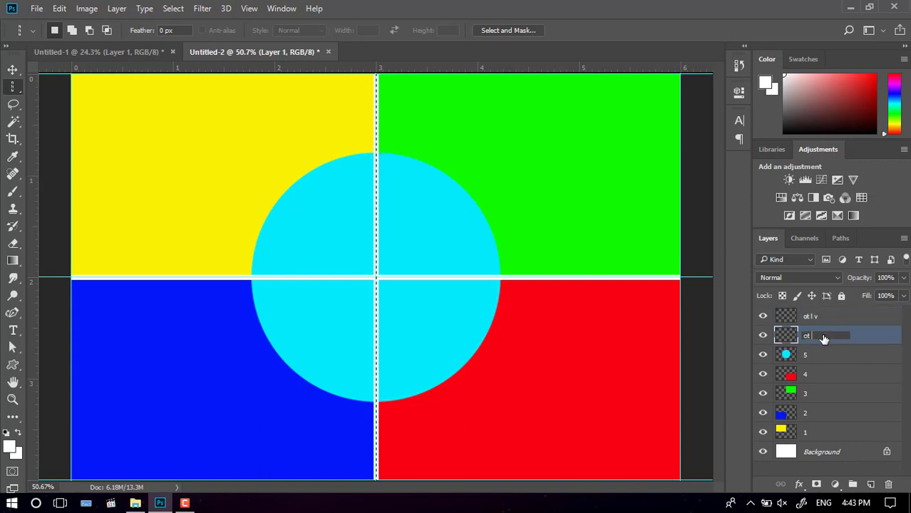
type(" l h")
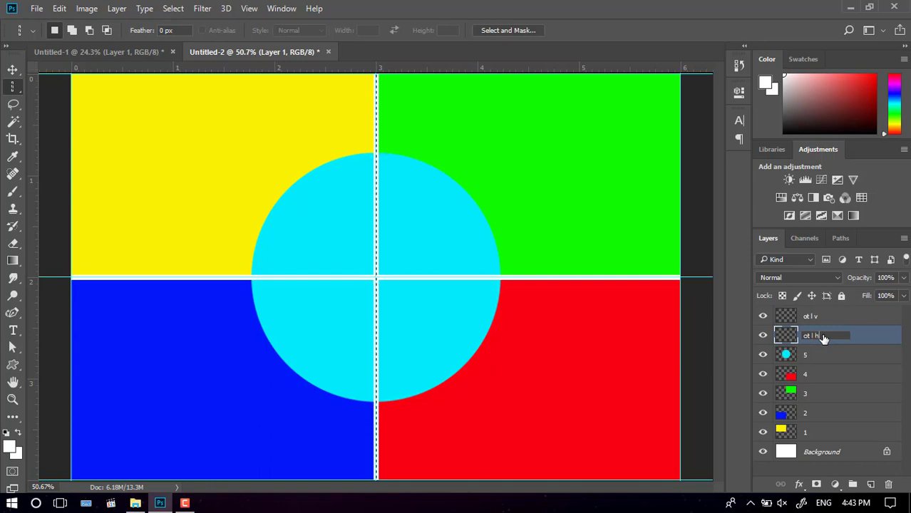
key("Return")
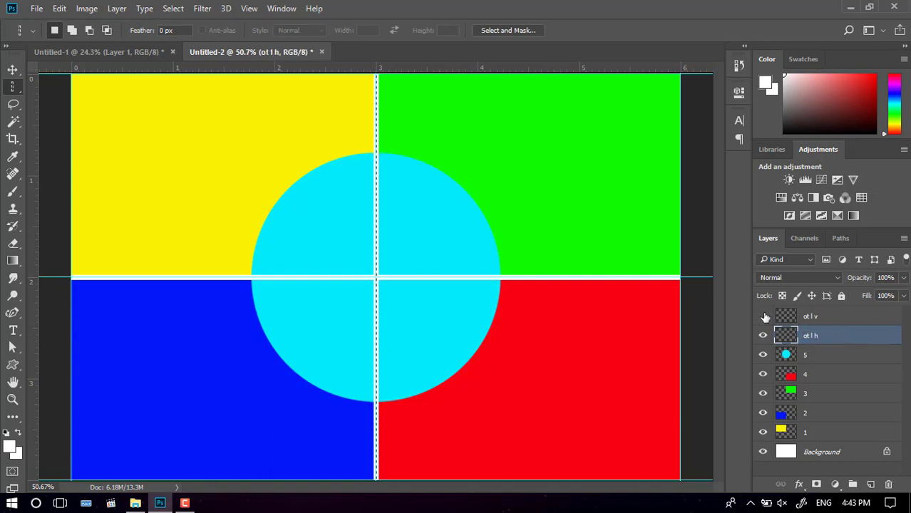
left_click(174, 9)
left_click(186, 37)
- Zoom in closely on the vertical divider and select layer ot l v
left_click(13, 400)
mouse_move(350, 76)
left_mouse_down()
mouse_move(417, 88)
mouse_move(448, 114)
left_mouse_up()
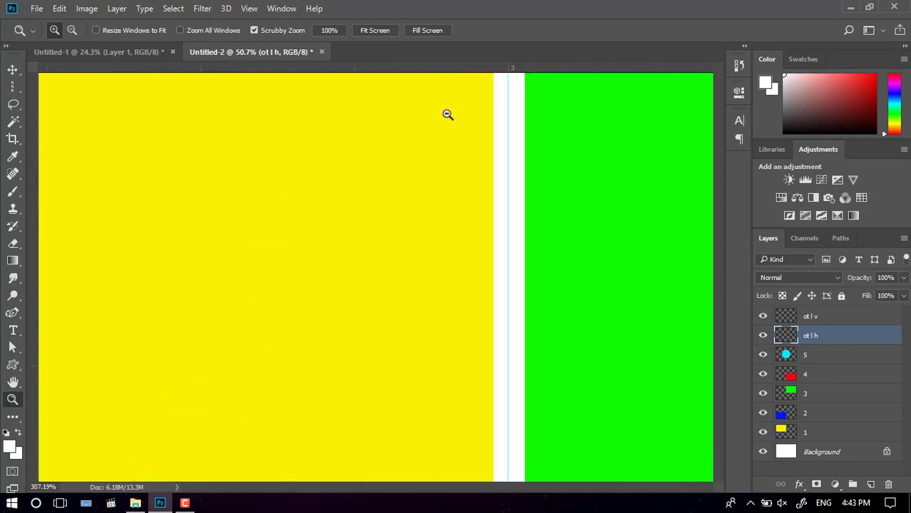
left_click(11, 72)
left_click(808, 319)
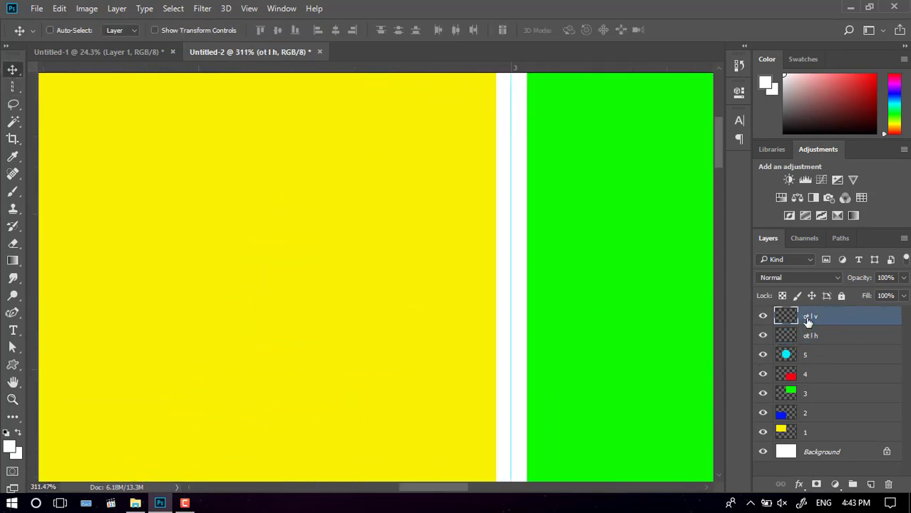
- Nudge the divider left and right with arrow keys, then fit the canvas on screen
key("Left")
key("Left")
key("Left")
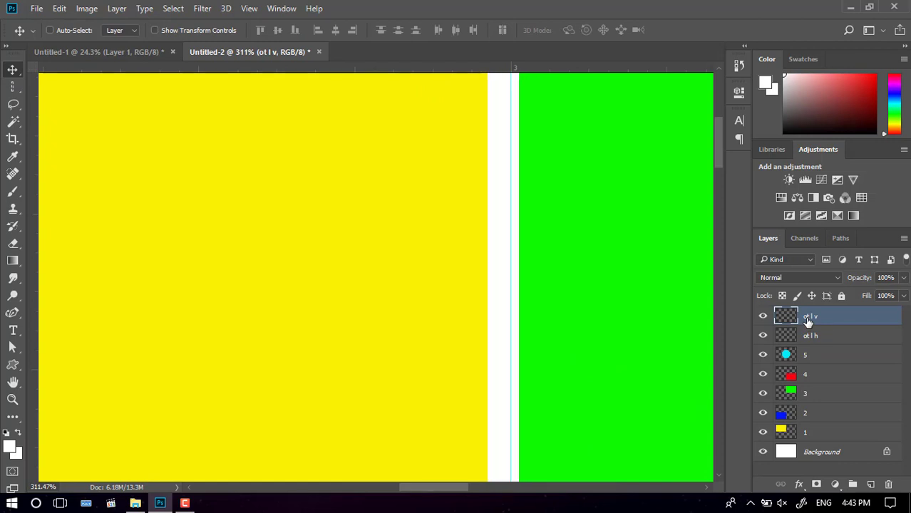
key("Right")
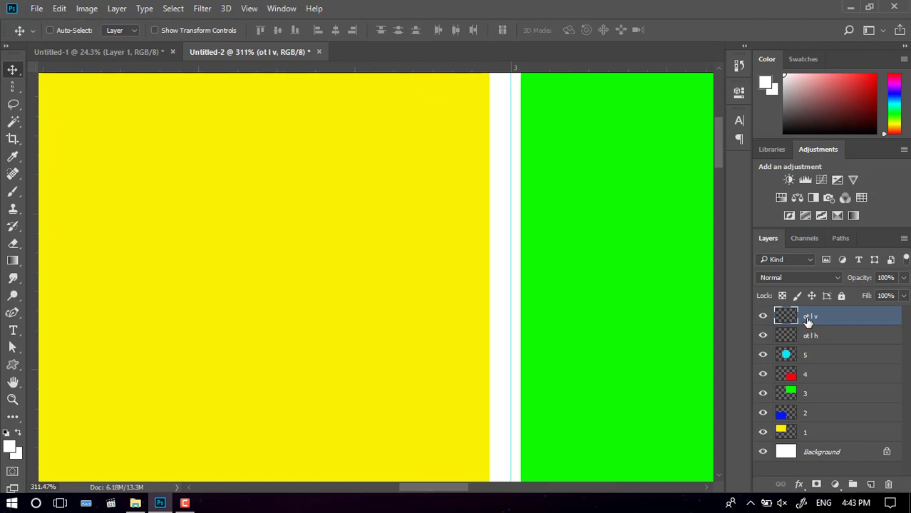
key("Right")
key("Right")
key("Right")
key("Right")
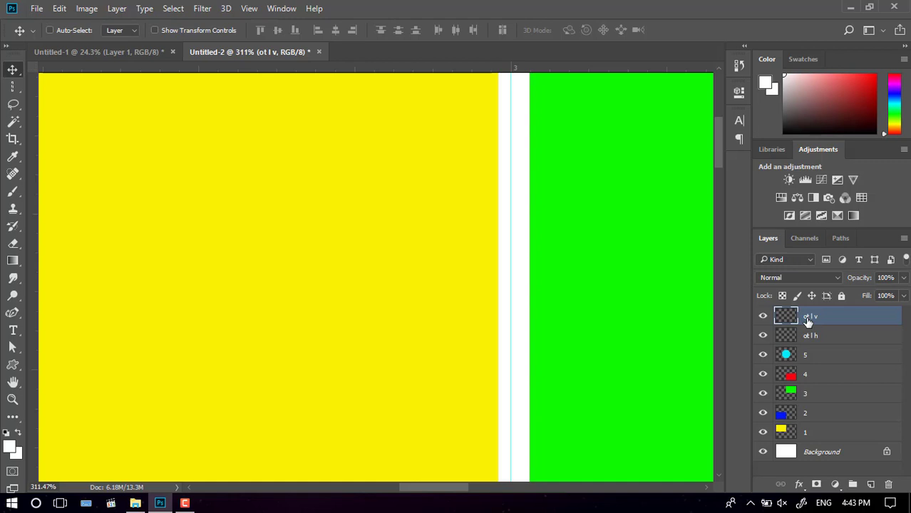
key("Left")
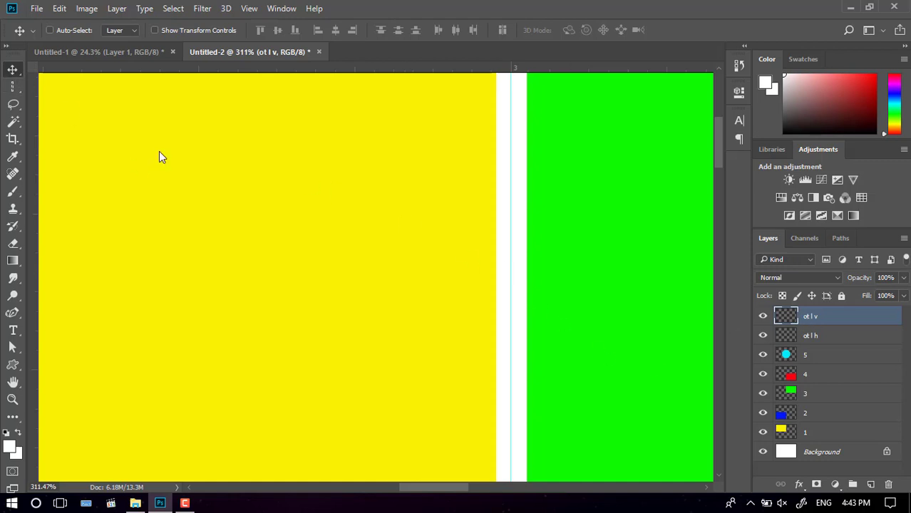
right_click(242, 177)
left_click(62, 137)
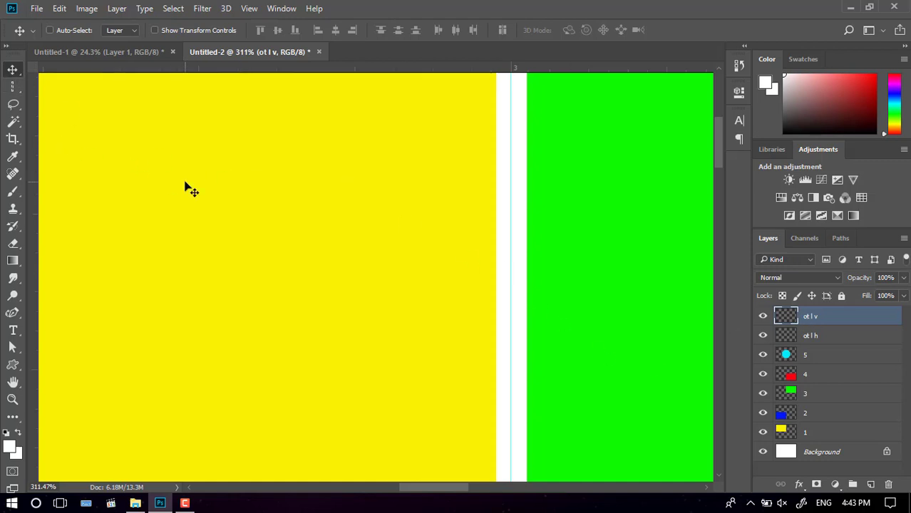
right_click(240, 173)
left_click(254, 181)
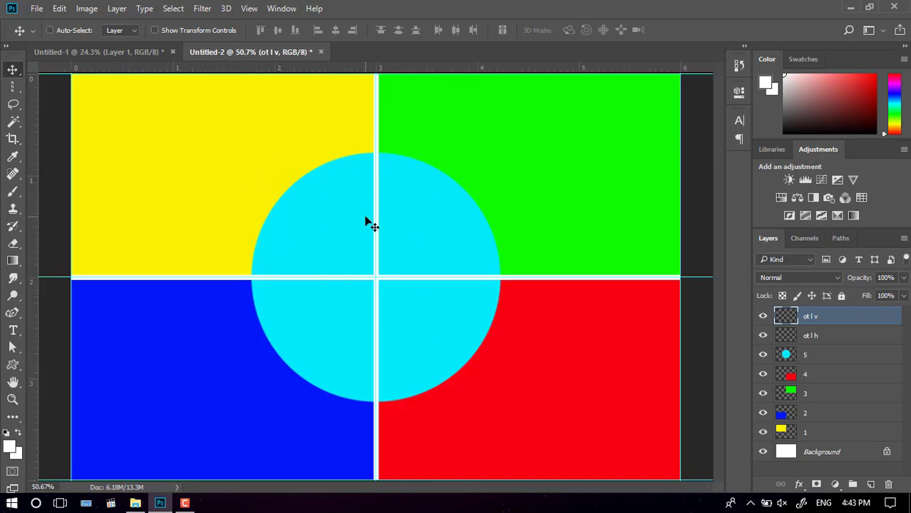
left_click(807, 356)
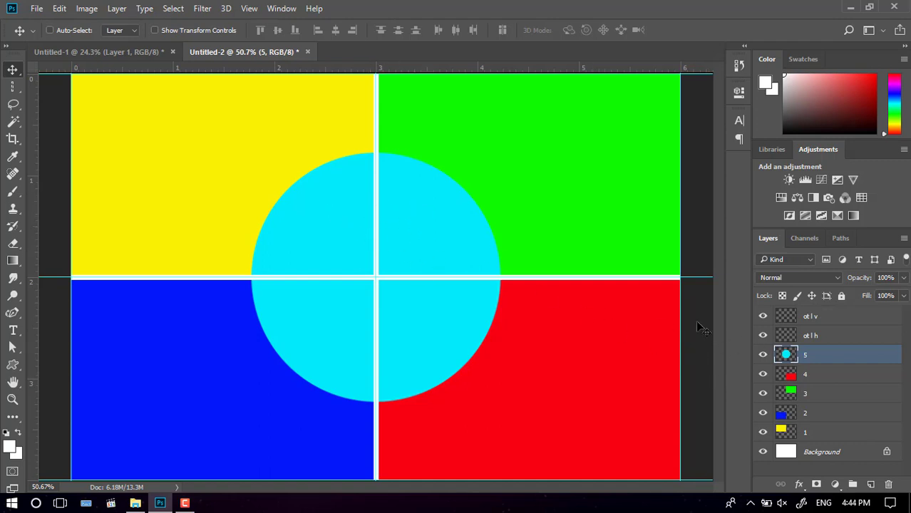
left_click_drag(814, 359, 823, 312)
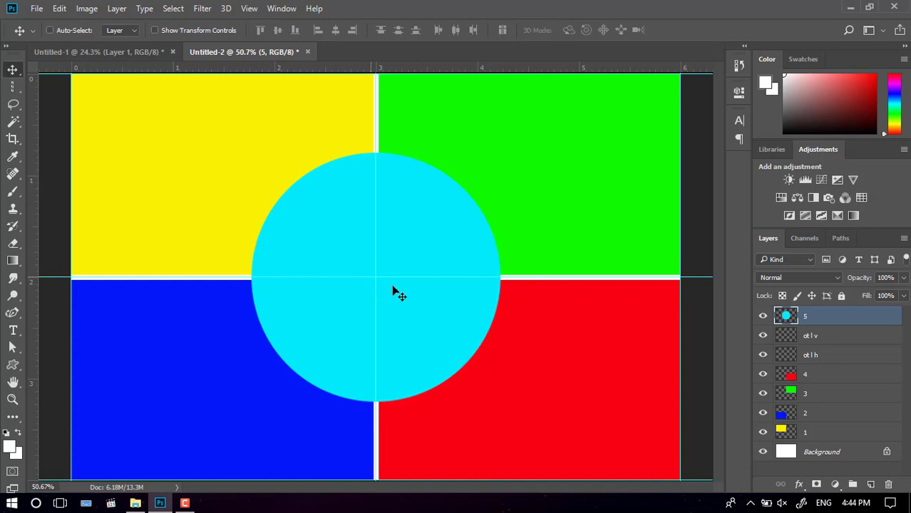
left_click_drag(795, 333, 826, 364)
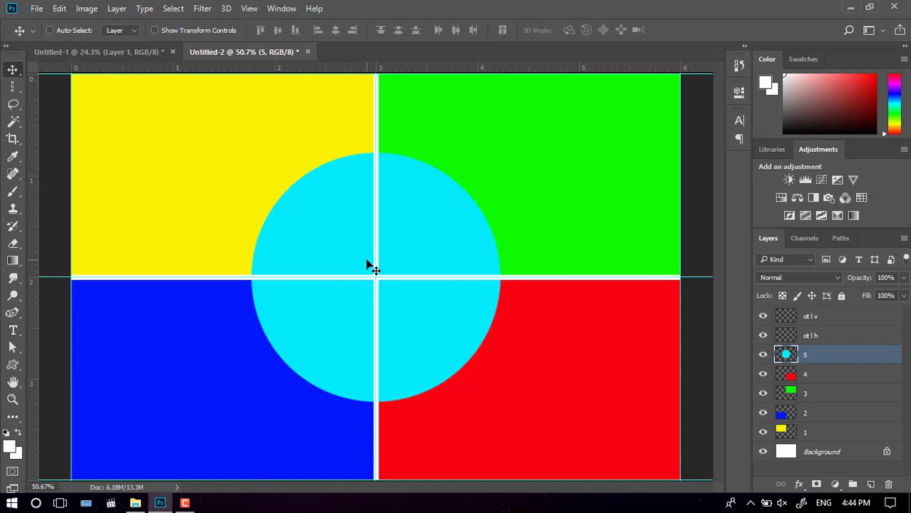
left_click(762, 356)
left_click(762, 356)
- Reselect the previous selection along the vertical guide, then deselect it
left_click(171, 9)
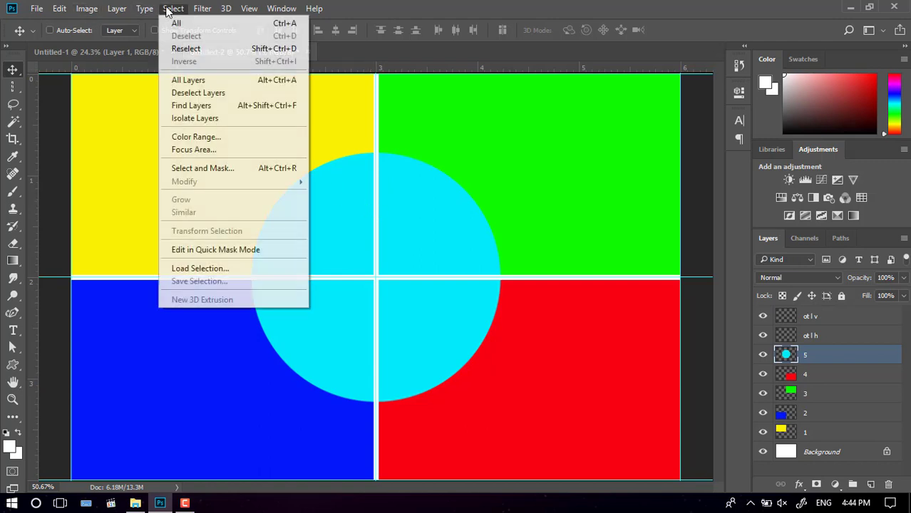
left_click(187, 50)
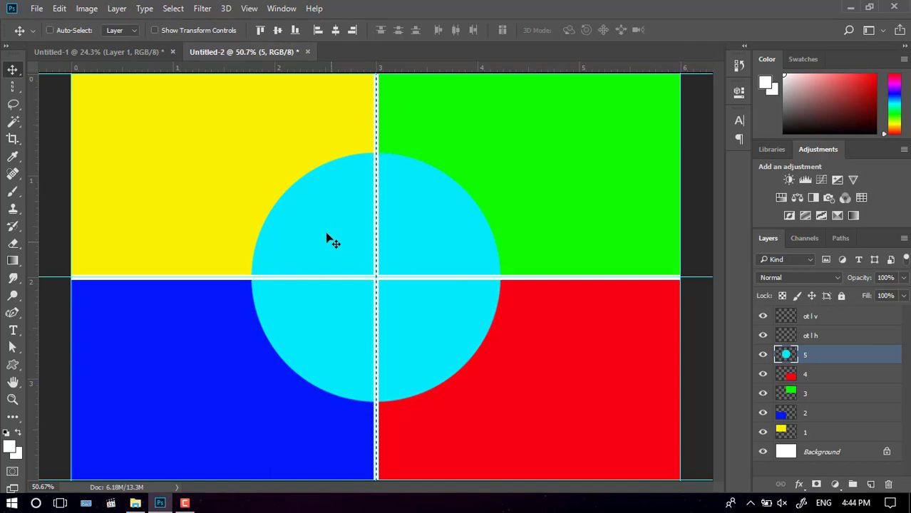
left_click(202, 9)
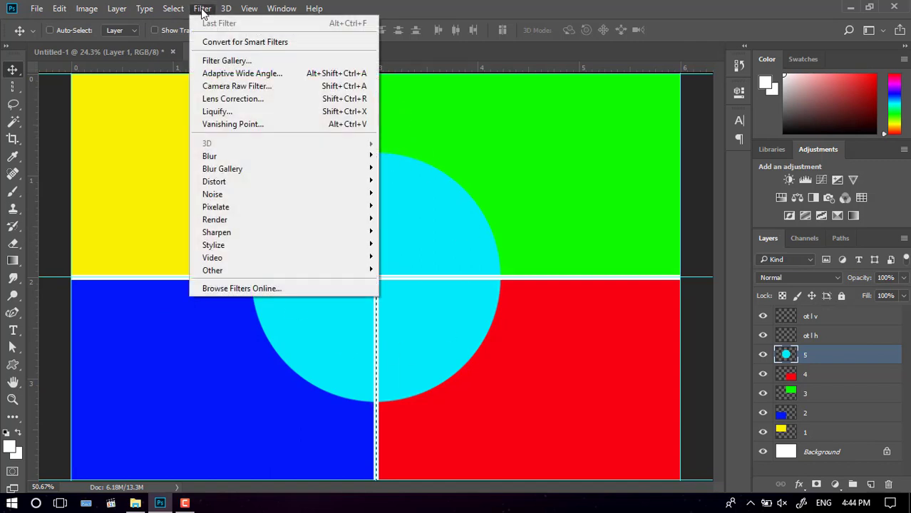
left_click(186, 35)
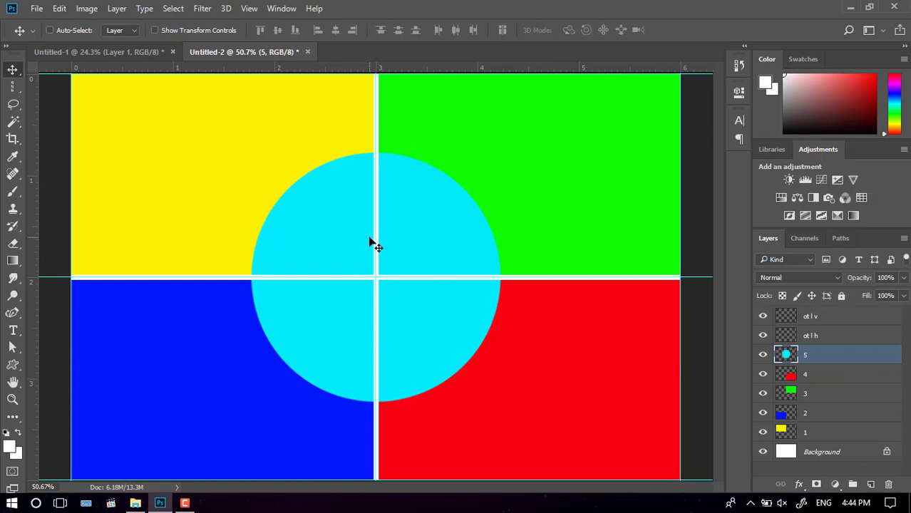
- Switch to the Elliptical Marquee Tool from the marquee flyout
left_click(200, 9)
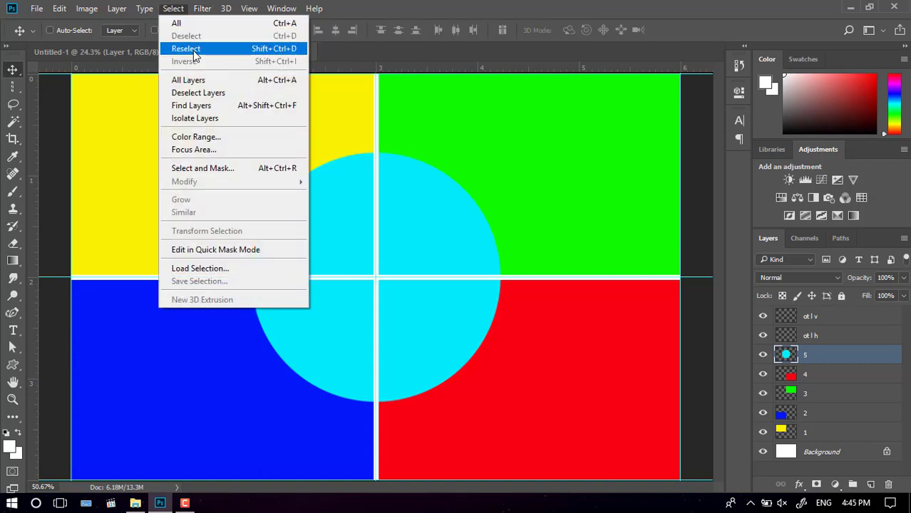
left_click(13, 85)
left_click(13, 85)
right_click(12, 85)
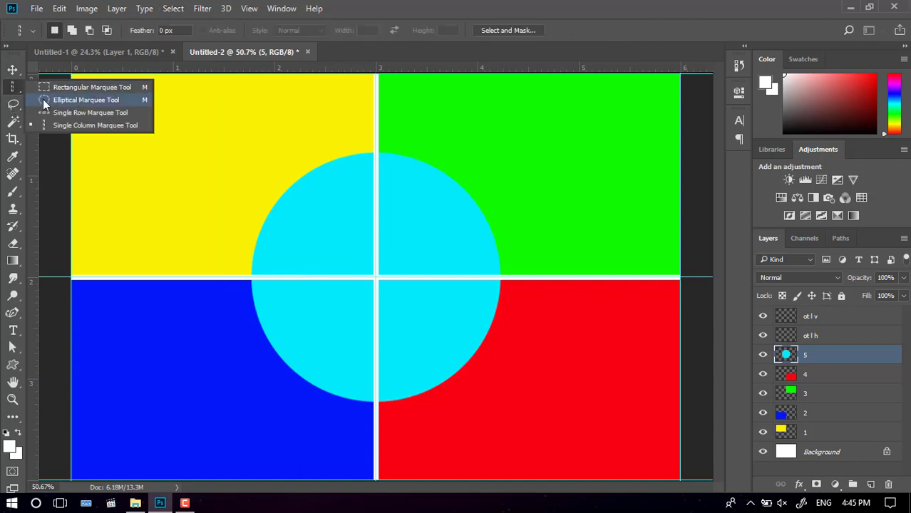
left_click(42, 99)
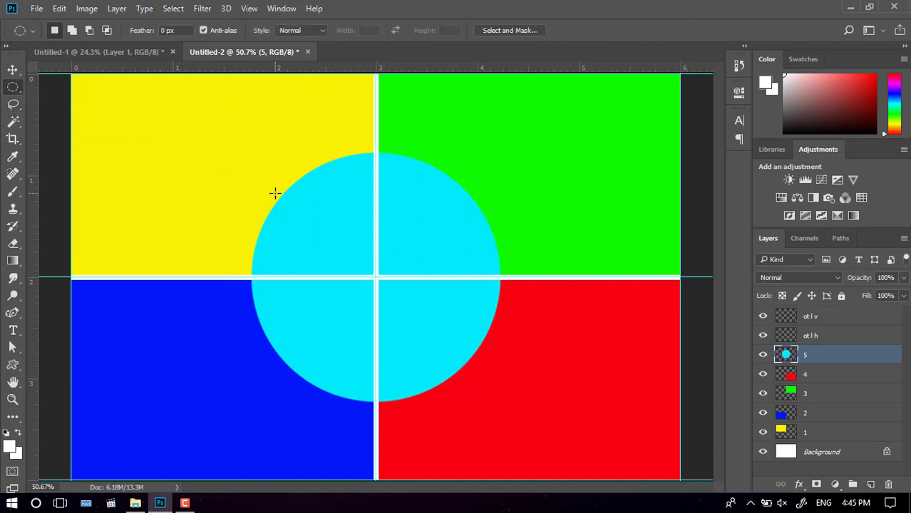
- Discard a trial ellipse and Ctrl-click layer 5's thumbnail to load the cyan circle outline
left_click_drag(277, 193, 509, 354)
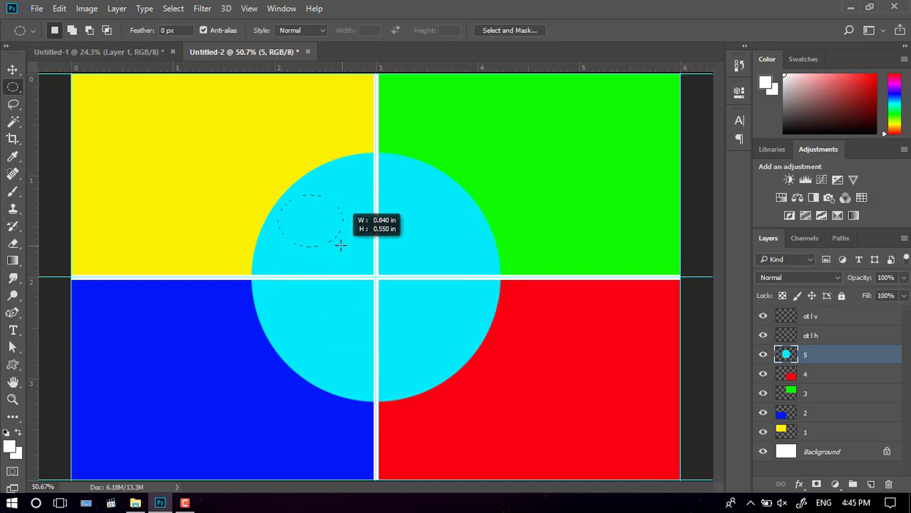
left_click_drag(509, 355, 318, 235)
right_click(308, 217)
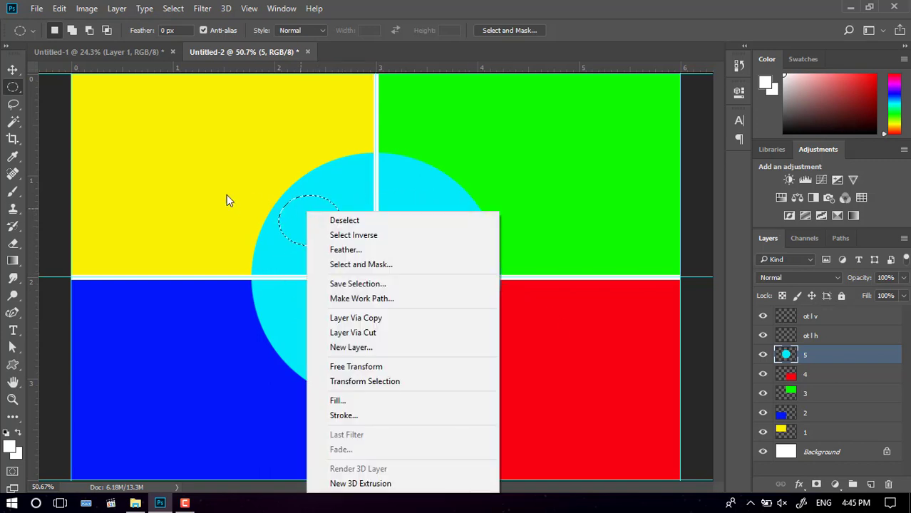
left_click(323, 225)
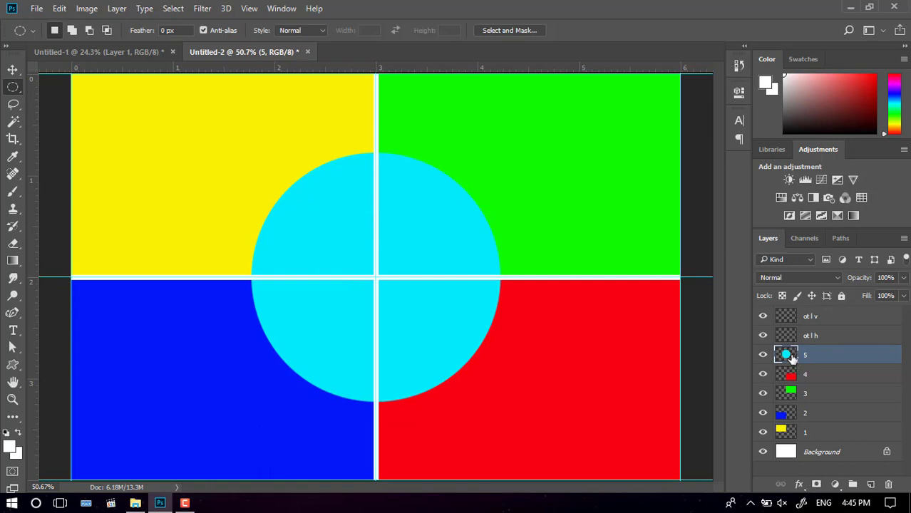
key("ctrl")
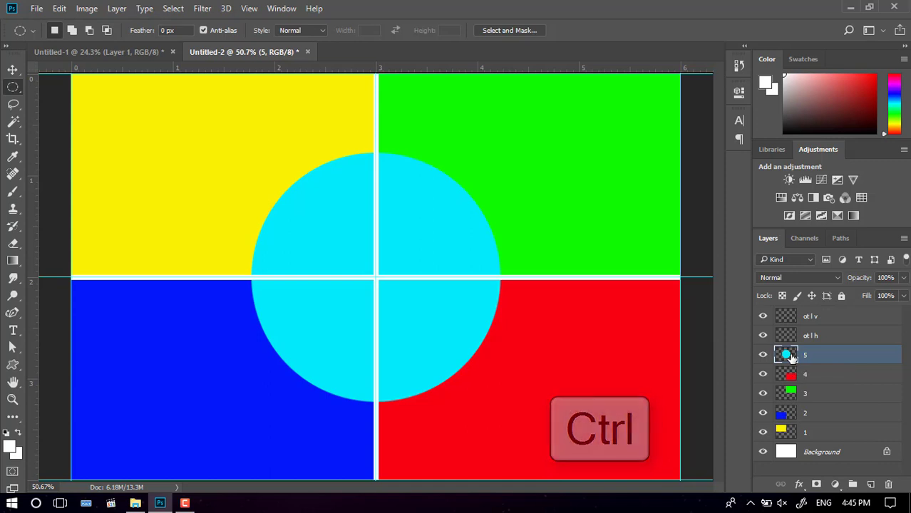
left_click(786, 354, "ctrl")
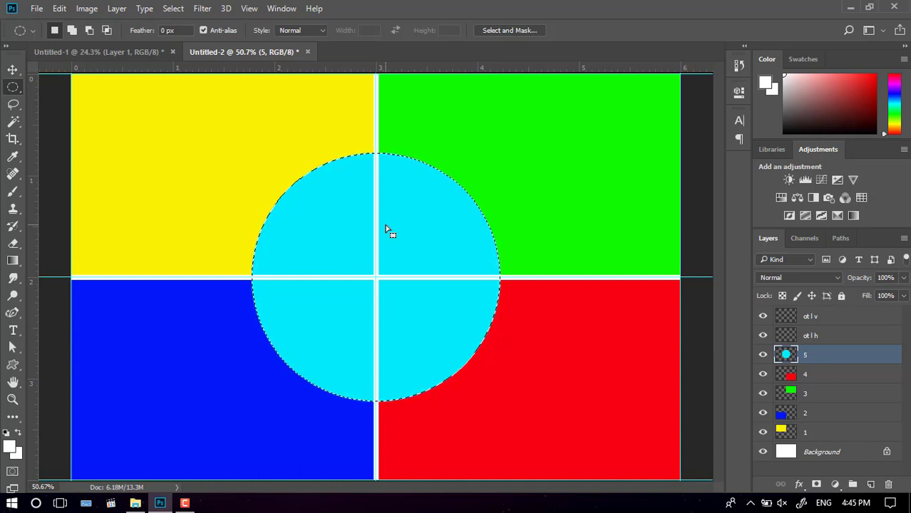
- Cut the circle-shaped area out of divider layer 'ot l v', then reselect layer 5
left_click(813, 318)
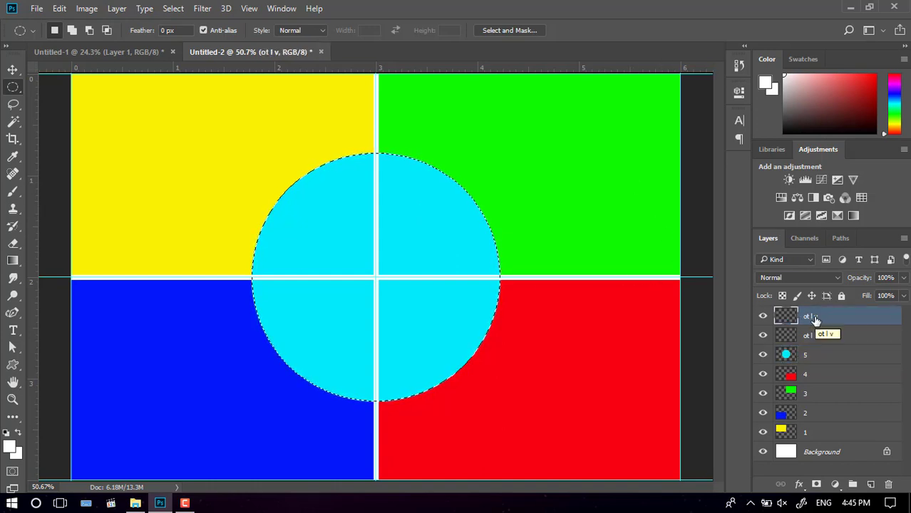
left_click(62, 8)
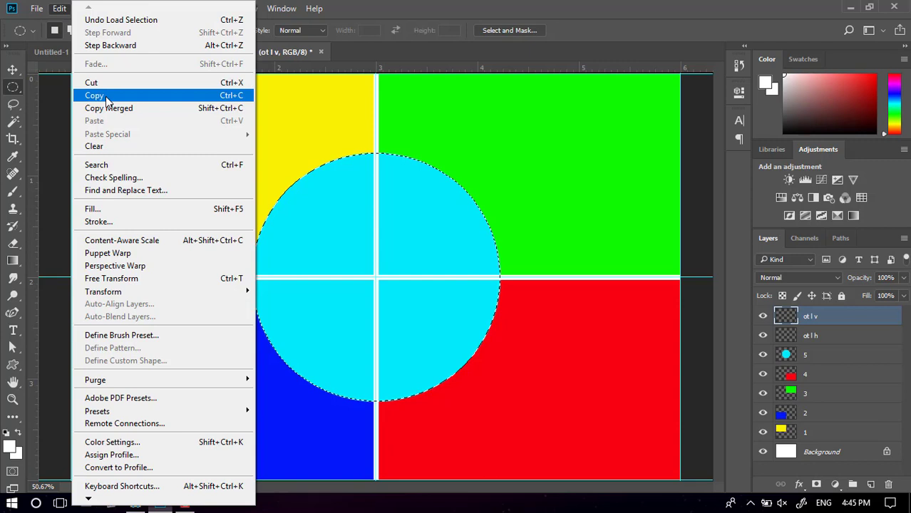
left_click(106, 82)
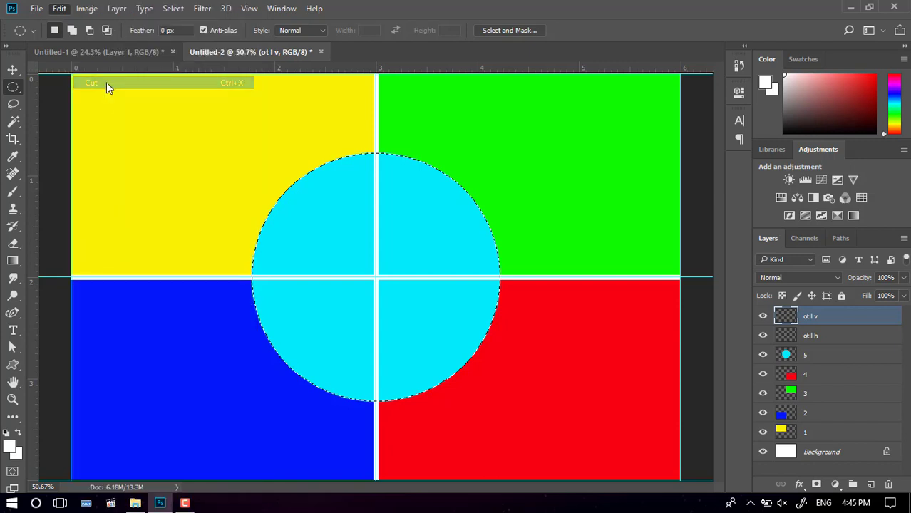
left_click(786, 355)
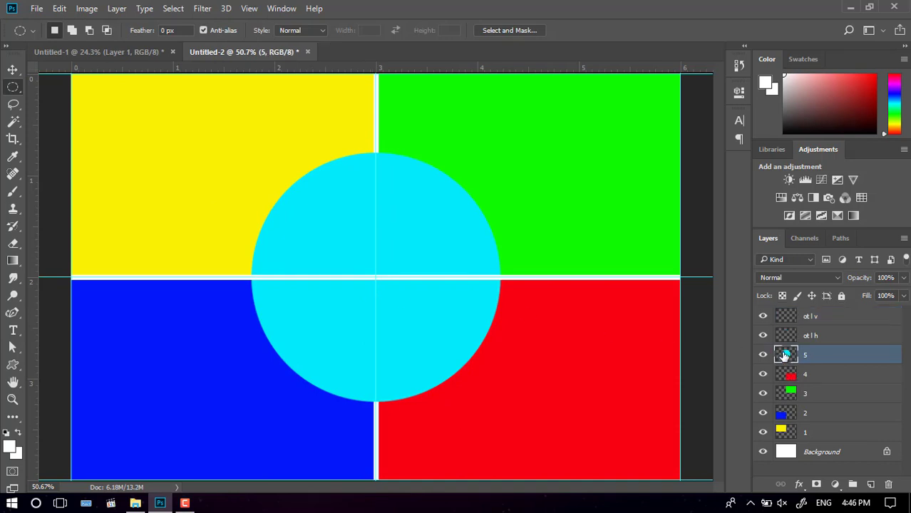
- Reselect the circle and clear it from the horizontal divider layer 'ot l h'
left_click(173, 8)
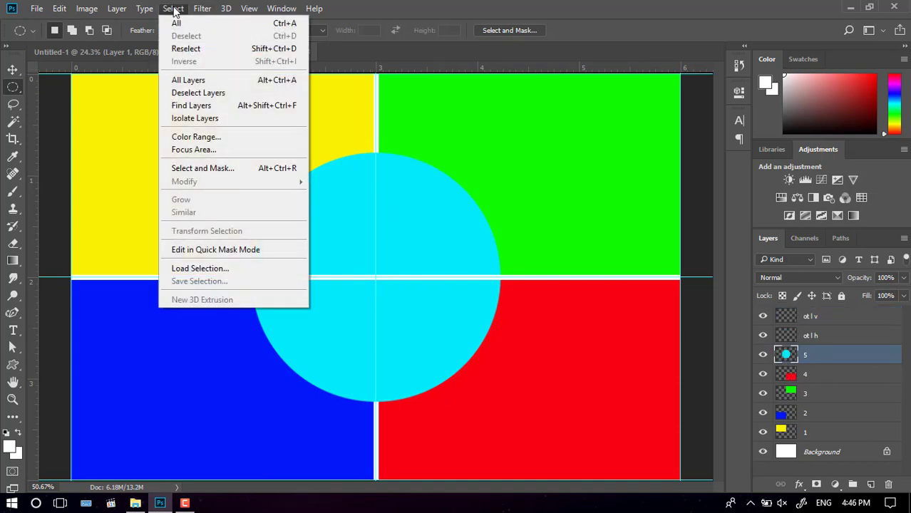
left_click(191, 47)
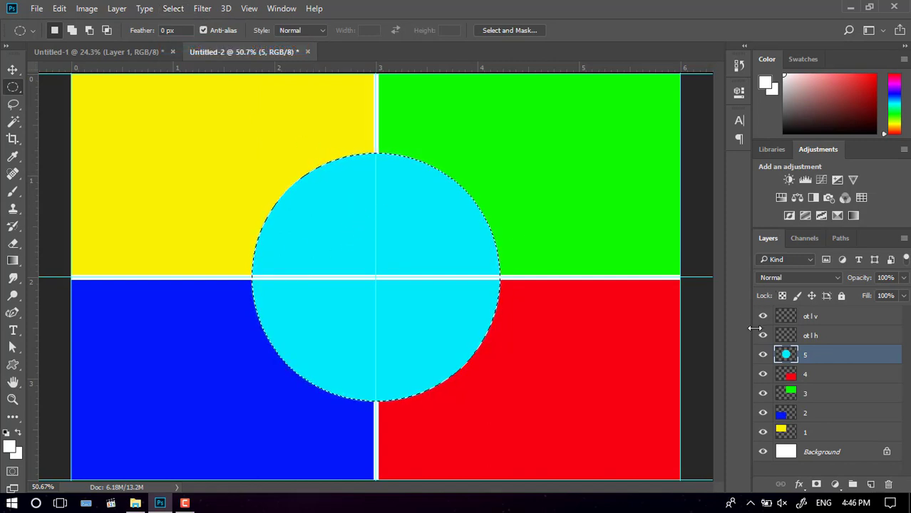
left_click(815, 336)
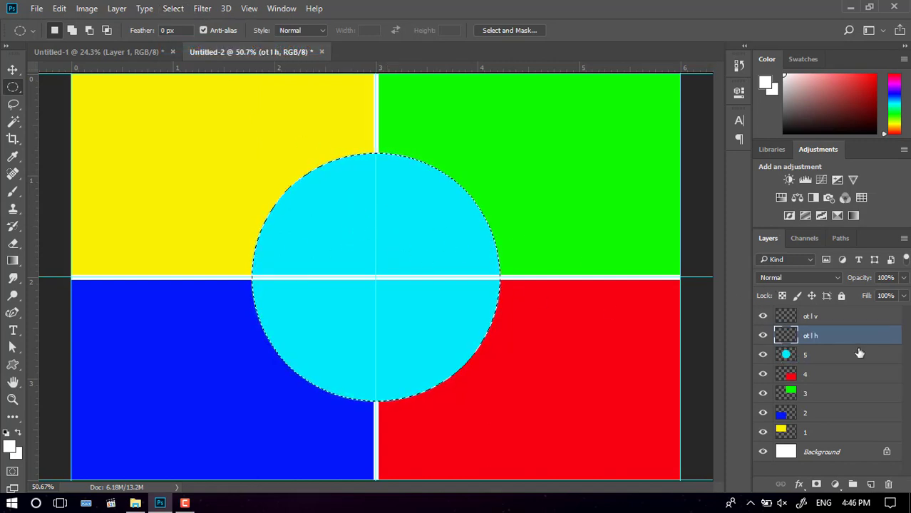
left_click(61, 9)
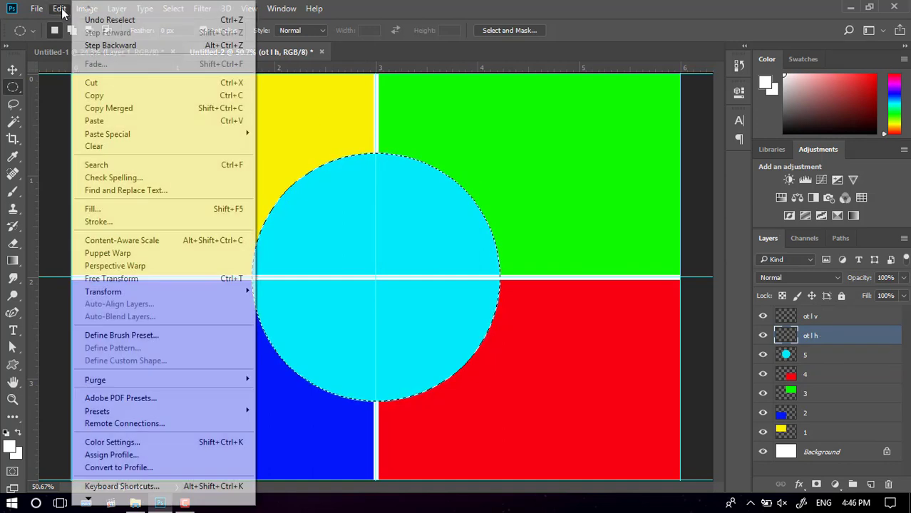
left_click(92, 82)
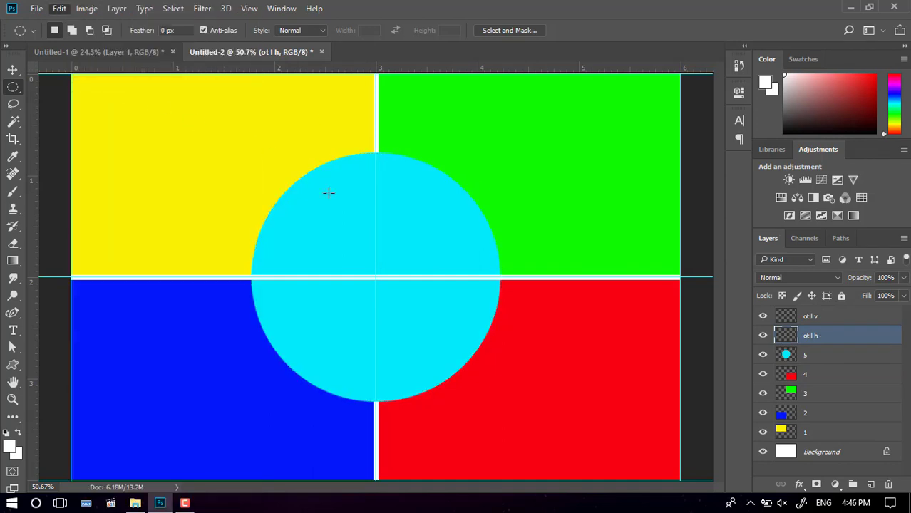
- Toggle layer 5's visibility off and on to check the dividers, then select layer 5
left_click(12, 70)
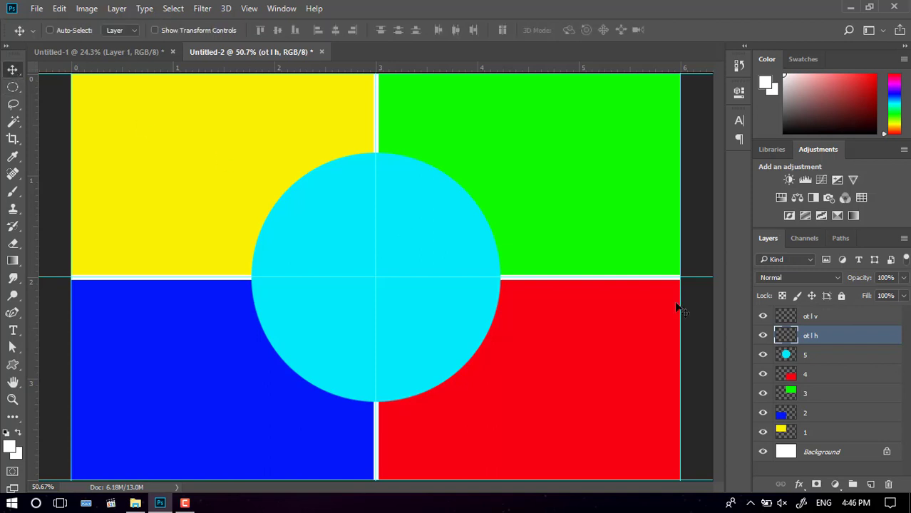
left_click(762, 355)
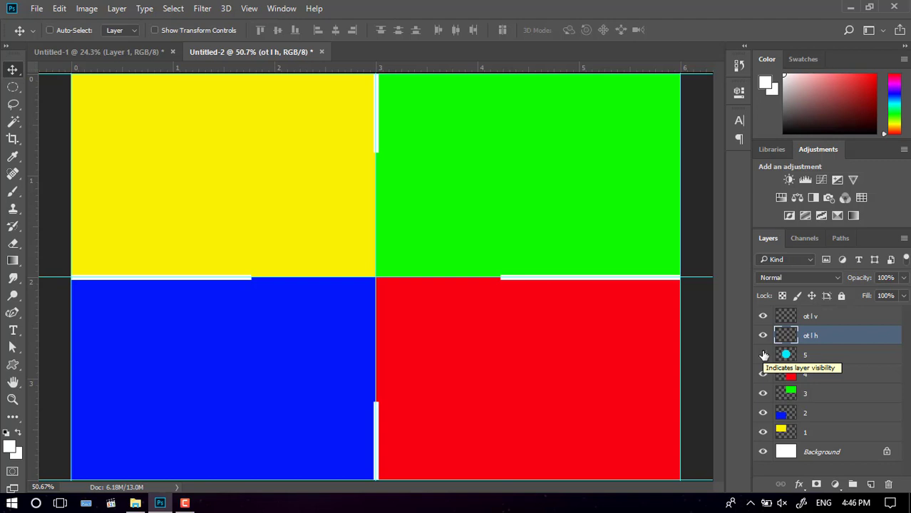
left_click(762, 355)
left_click(808, 358)
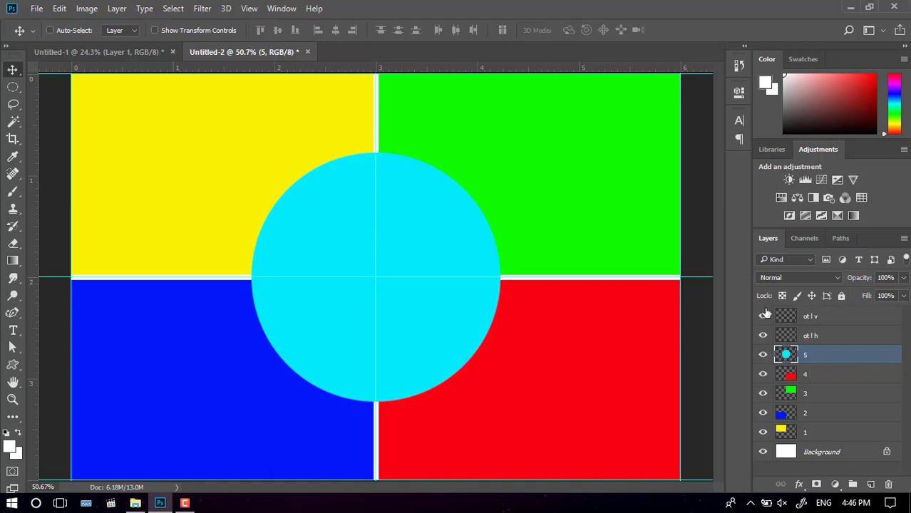
- Clear all guides from the canvas with View > Clear Guides
left_click(206, 9)
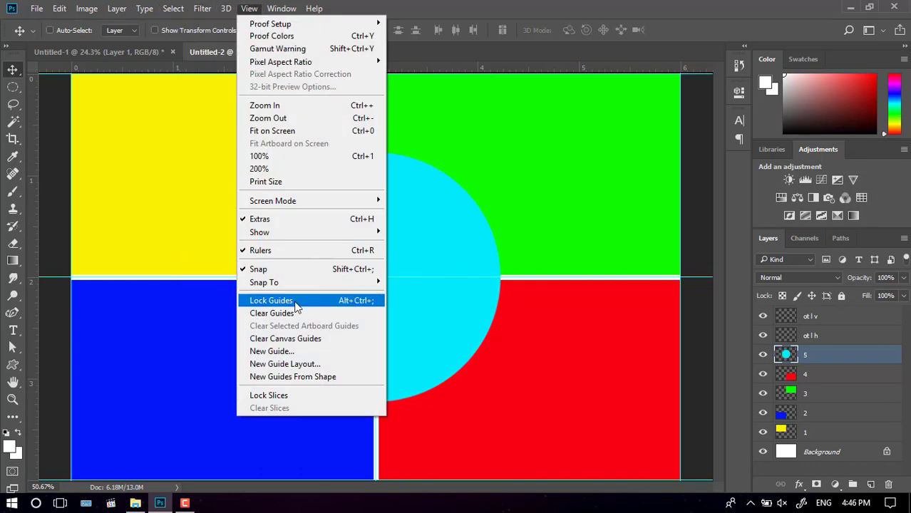
mouse_move(249, 8)
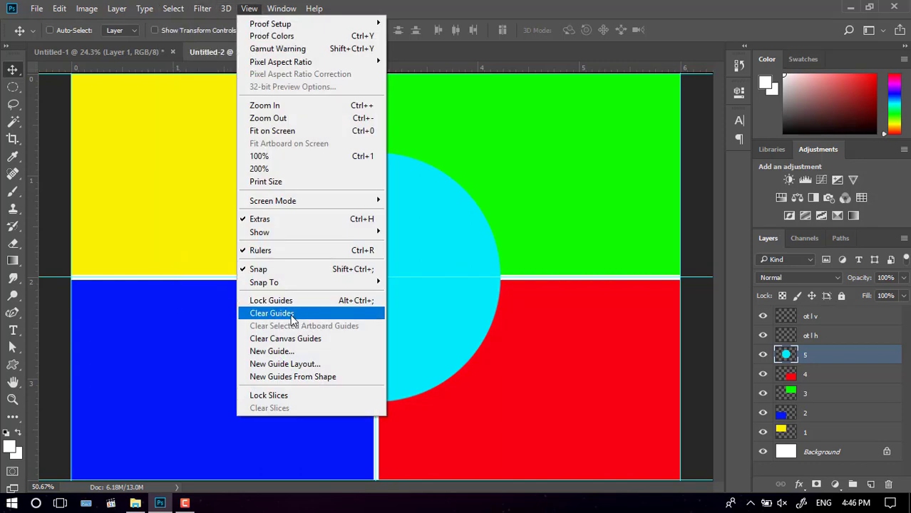
left_click(290, 314)
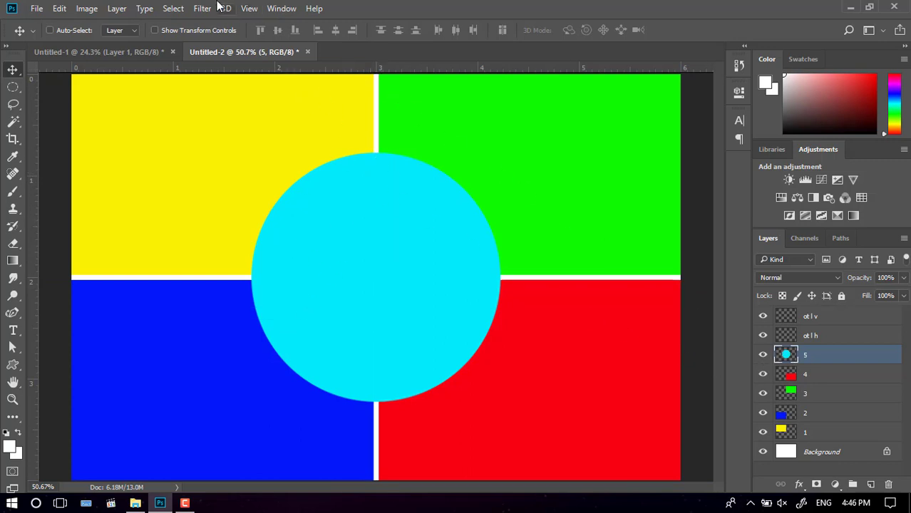
left_click(249, 8)
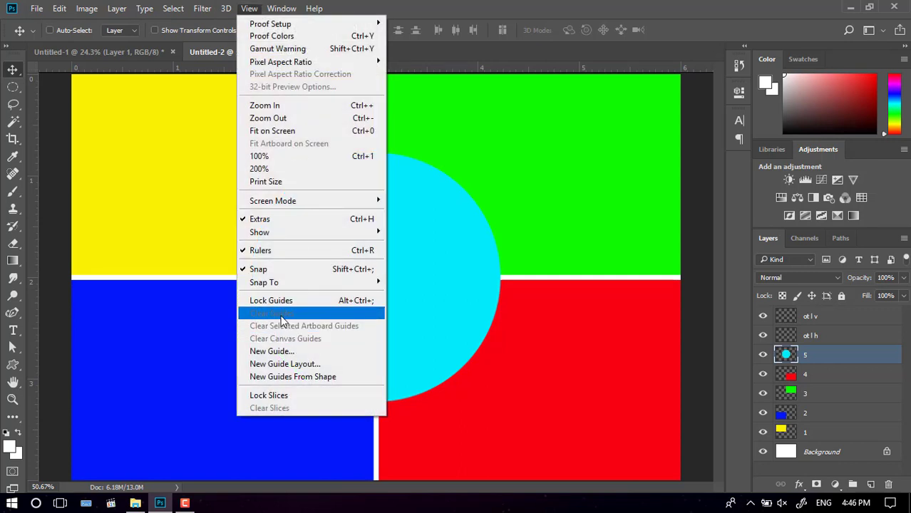
key("Escape")
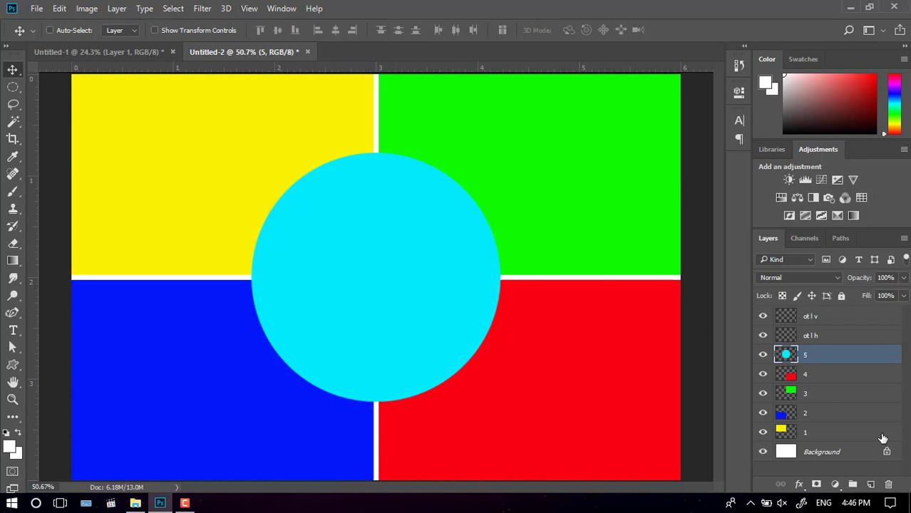
- Load layer 5's circle selection, then deselect it
left_click(786, 356, "ctrl")
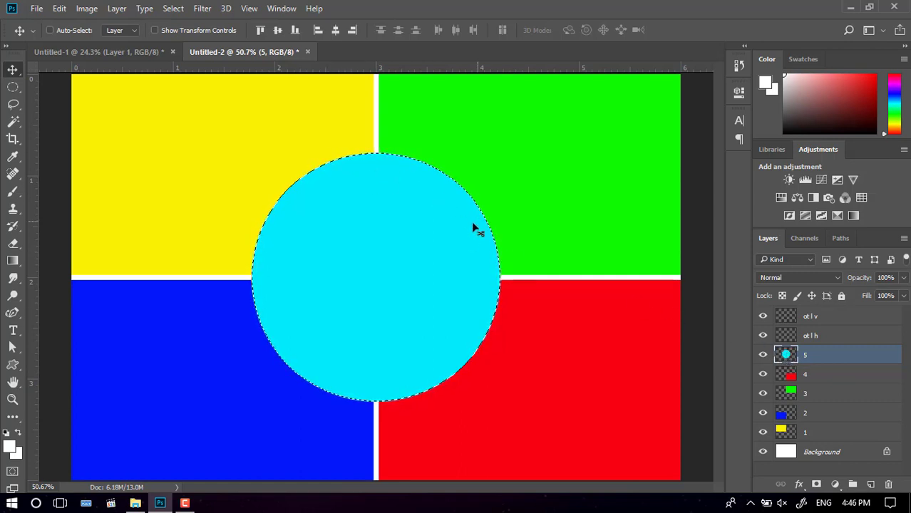
left_click(174, 8)
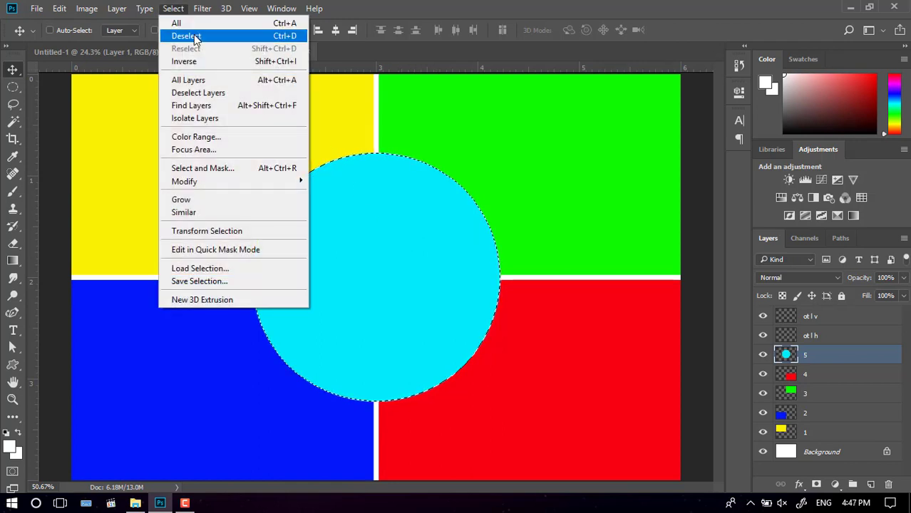
left_click(178, 33)
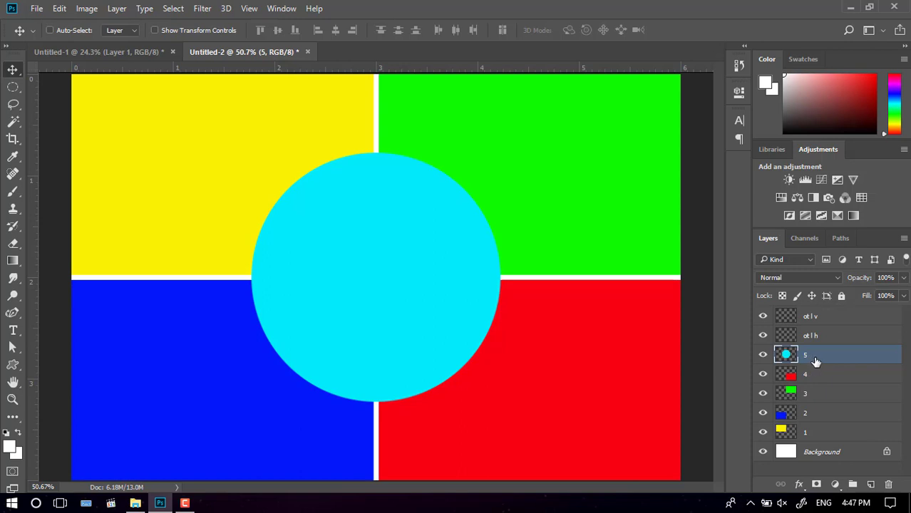
- Enable Stroke in layer 5's Layer Style and move the dialog to reveal the circle
right_click(825, 359)
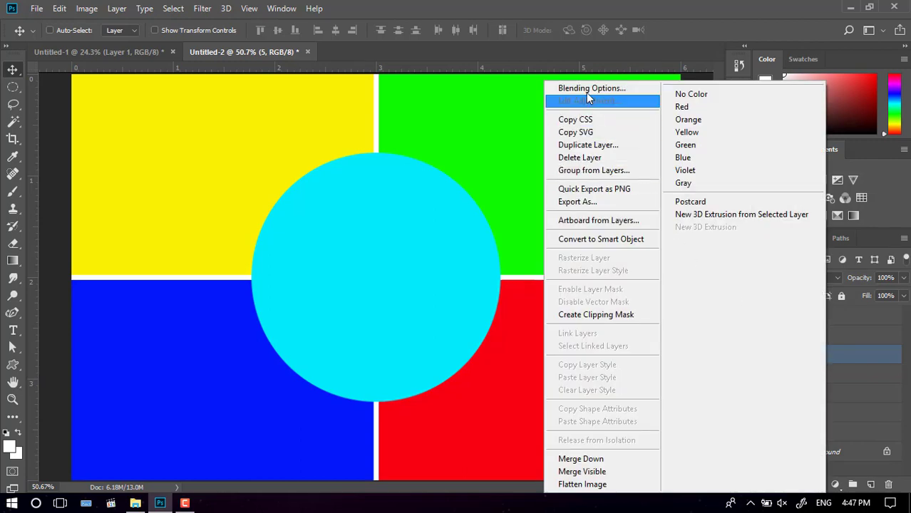
key("Escape")
key("h")
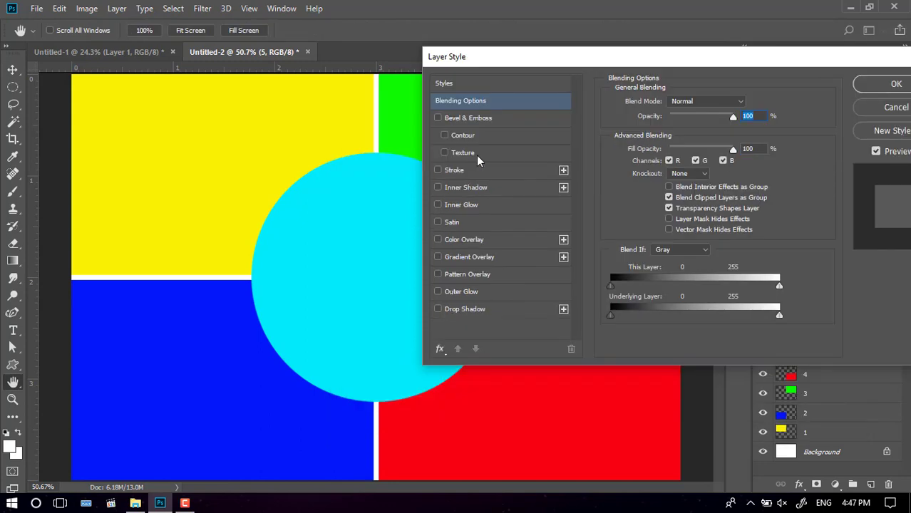
left_click(437, 170)
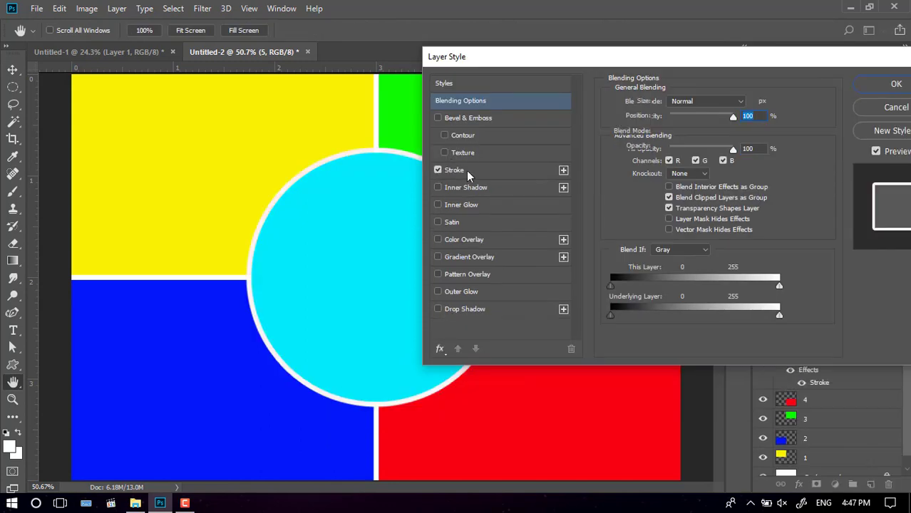
left_click(468, 171)
left_click_drag(519, 63, 704, 266)
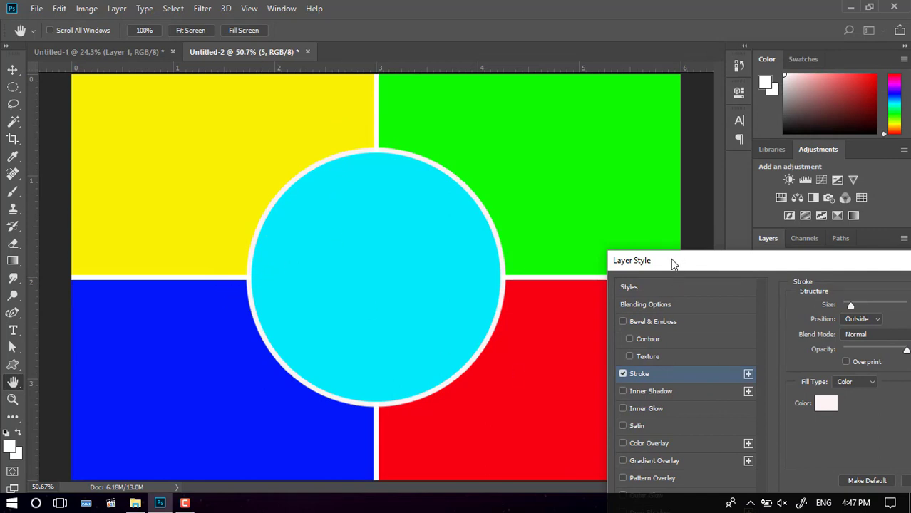
mouse_move(673, 264)
left_mouse_down()
mouse_move(487, 180)
mouse_move(303, 180)
left_mouse_up()
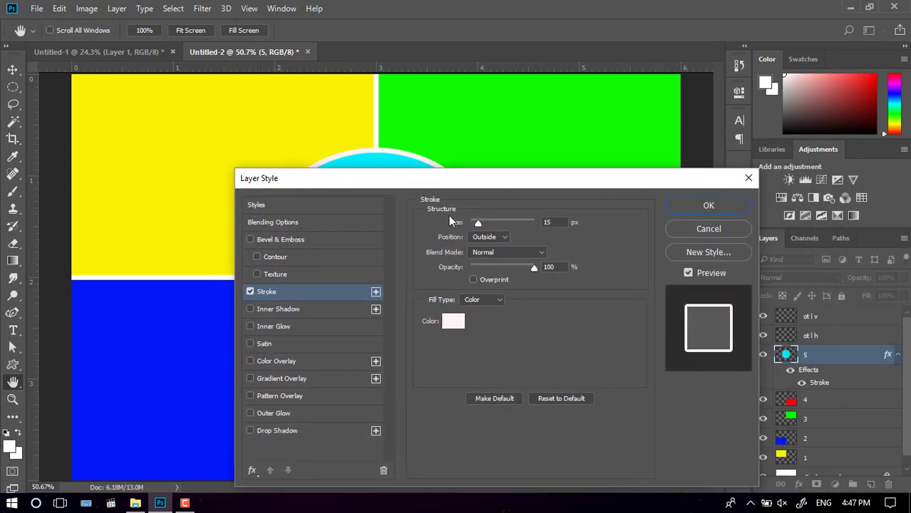
left_click_drag(550, 189, 730, 235)
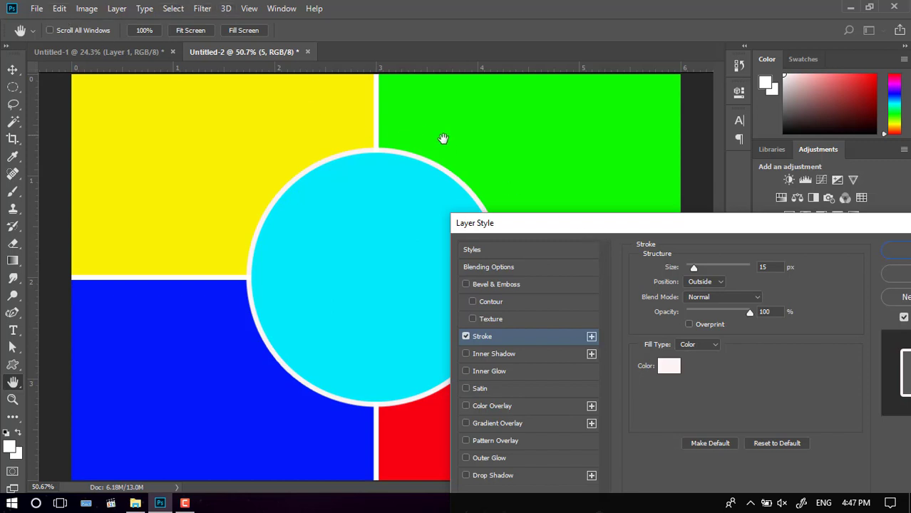
left_click_drag(585, 224, 500, 54)
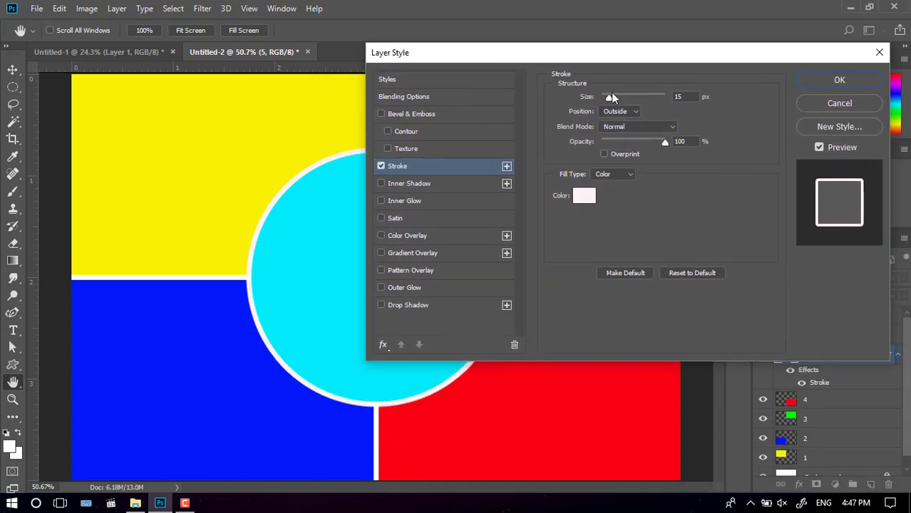
- Set the white stroke to 15 px, Center position, 100% opacity, and apply it
mouse_move(611, 92)
left_mouse_down()
mouse_move(655, 95)
mouse_move(627, 87)
left_mouse_up()
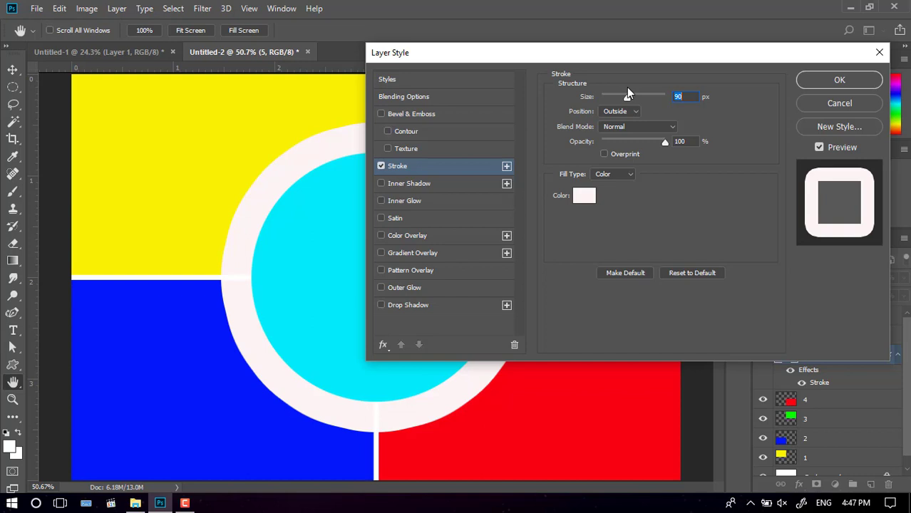
left_click_drag(627, 87, 603, 98)
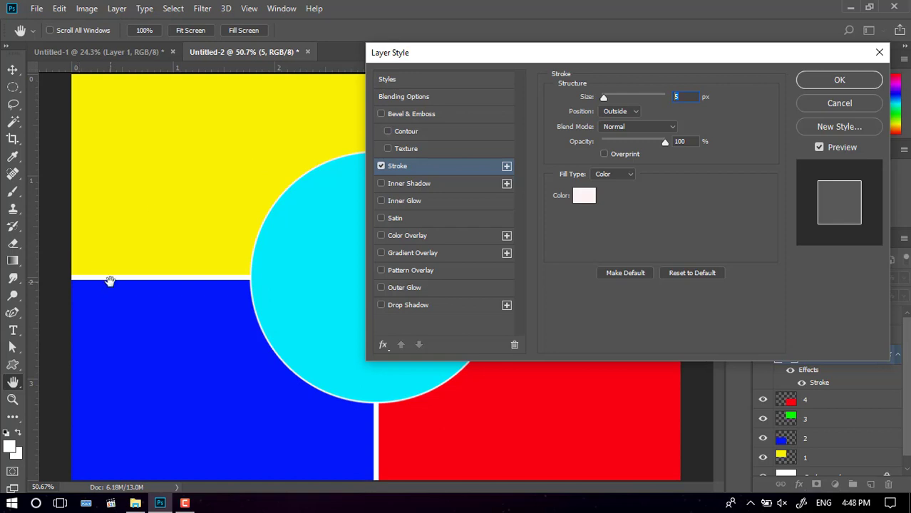
type("15")
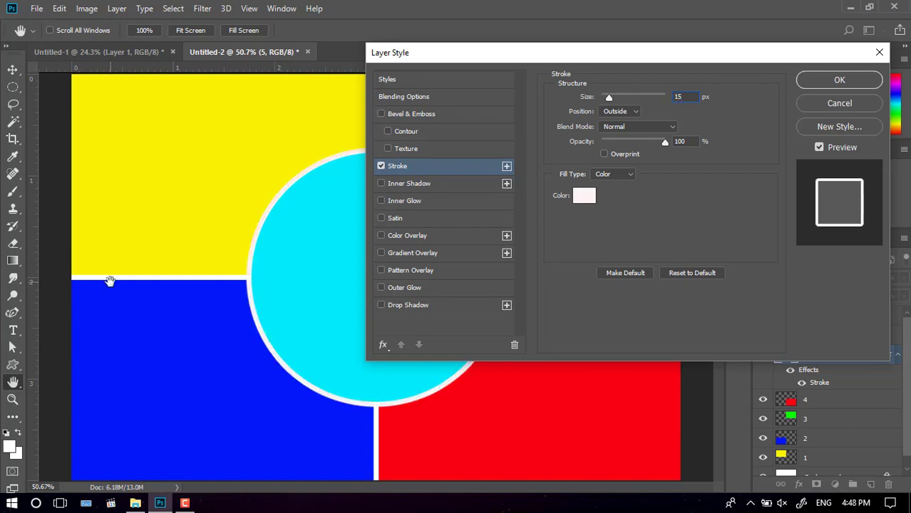
left_click(620, 111)
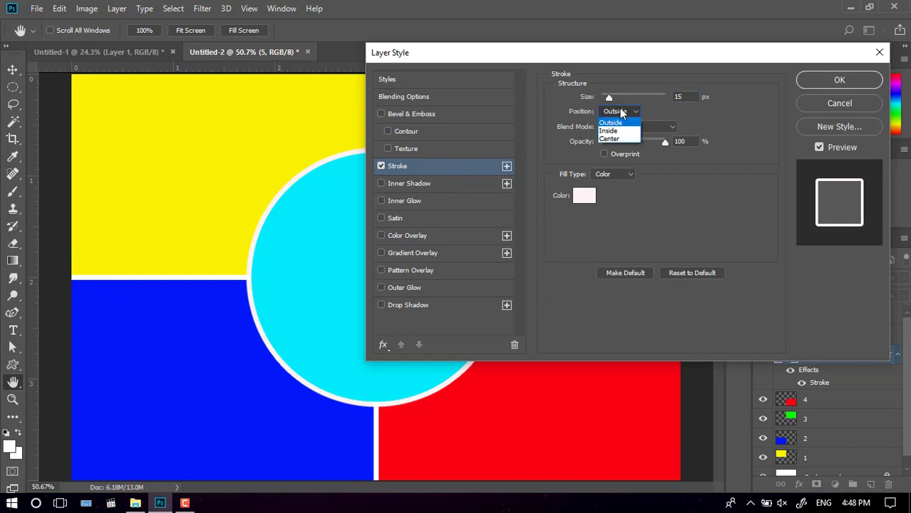
left_click(610, 138)
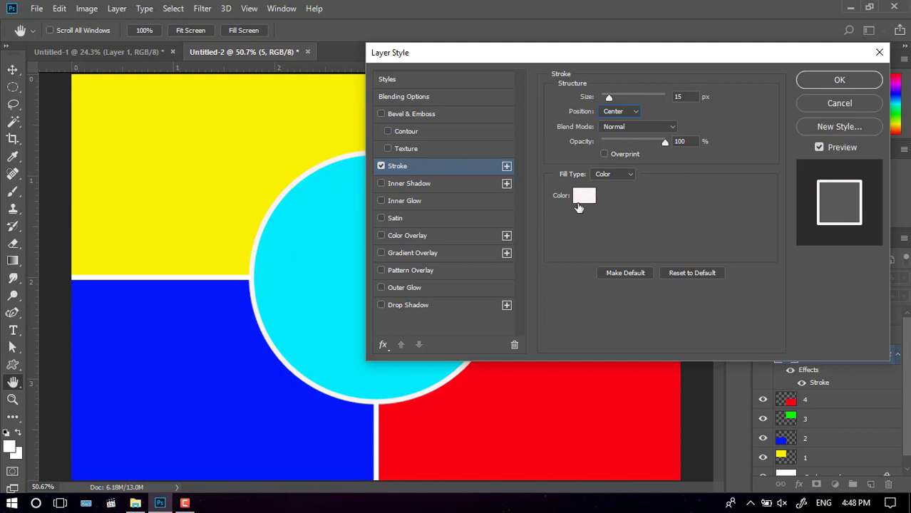
left_click_drag(606, 141, 692, 144)
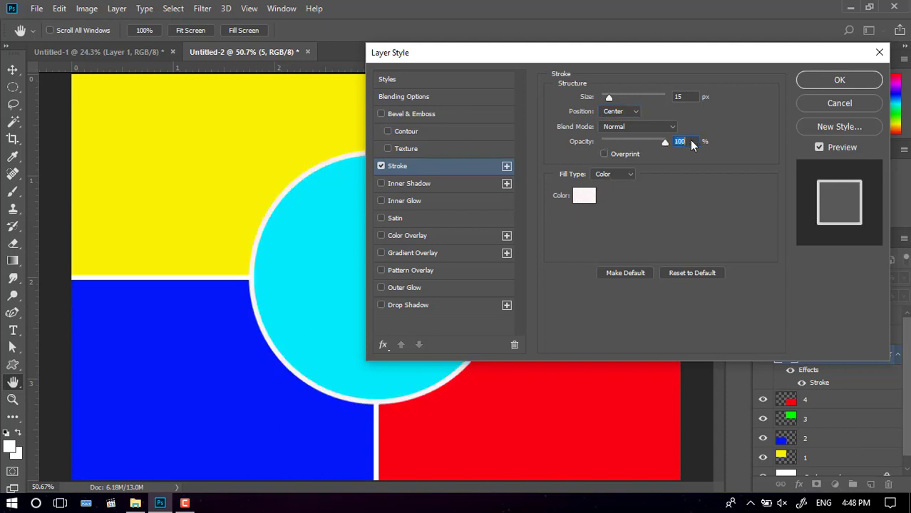
left_click(823, 78)
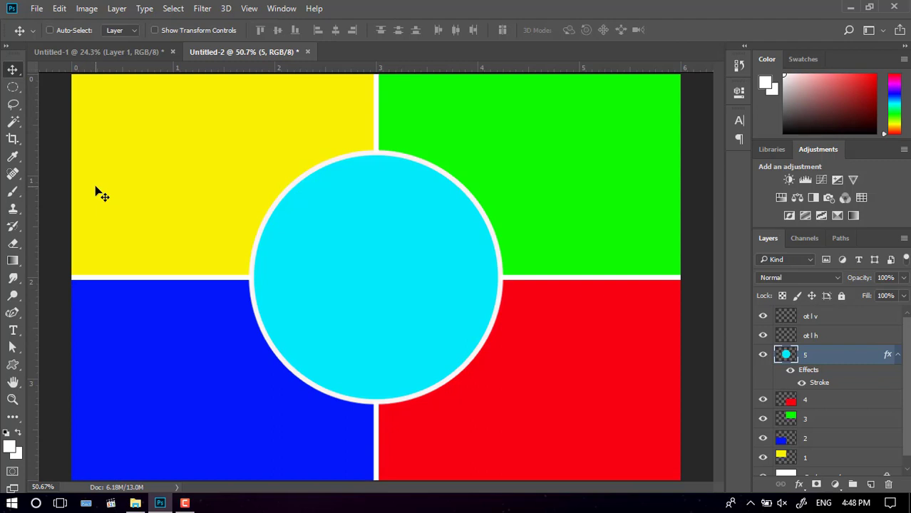
- Select the yellow layer 1 and open the File menu for Place Linked
mouse_move(906, 393)
scroll(827, 427, "down", 1)
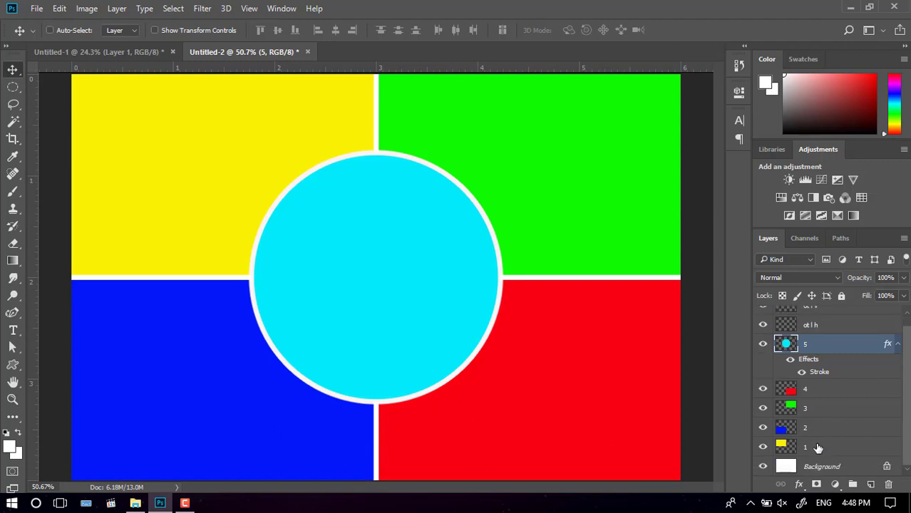
left_click(806, 449)
left_click(36, 8)
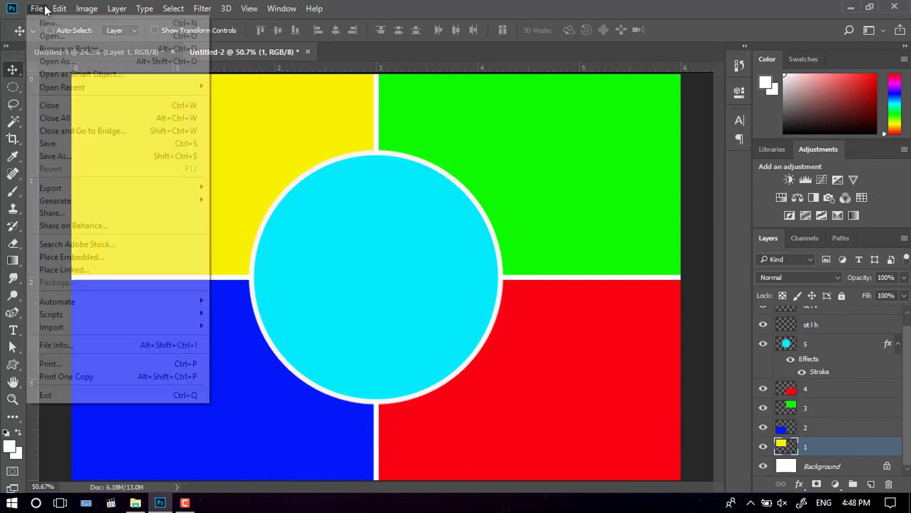
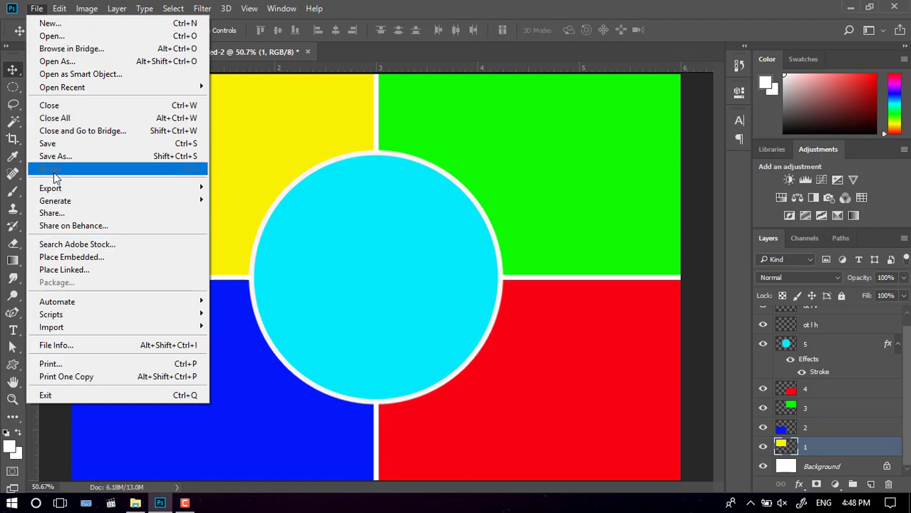
- Place cute_white_kitten-wallpaper as a linked image and shift it over the upper-left quadrant
left_click(71, 269)
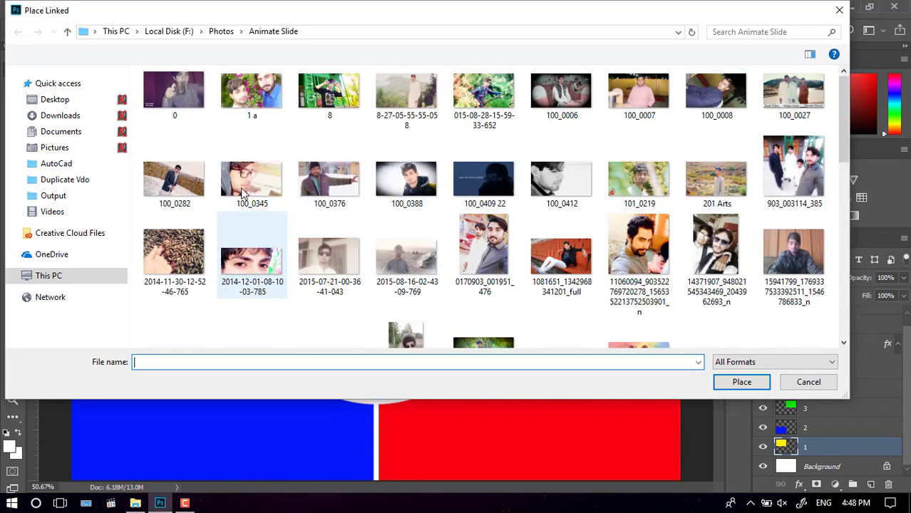
scroll(239, 191, "down", 3)
double_click(329, 193)
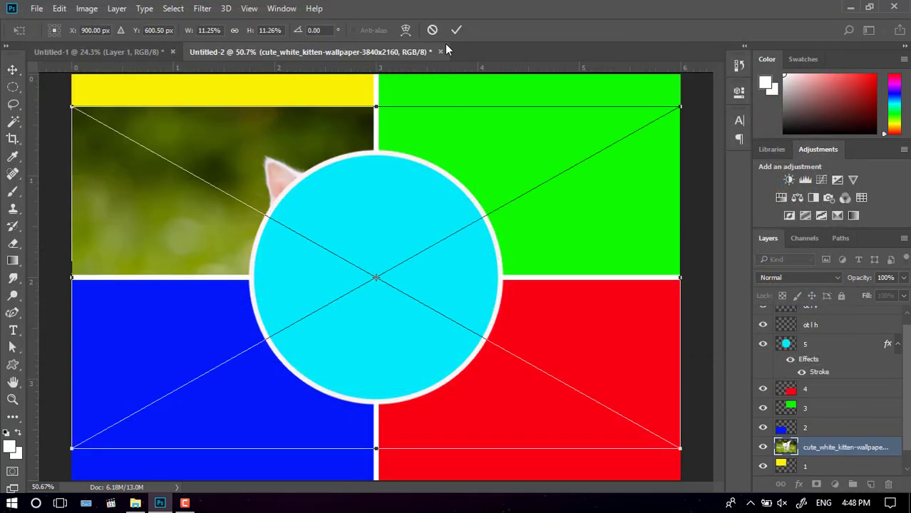
left_click(457, 30)
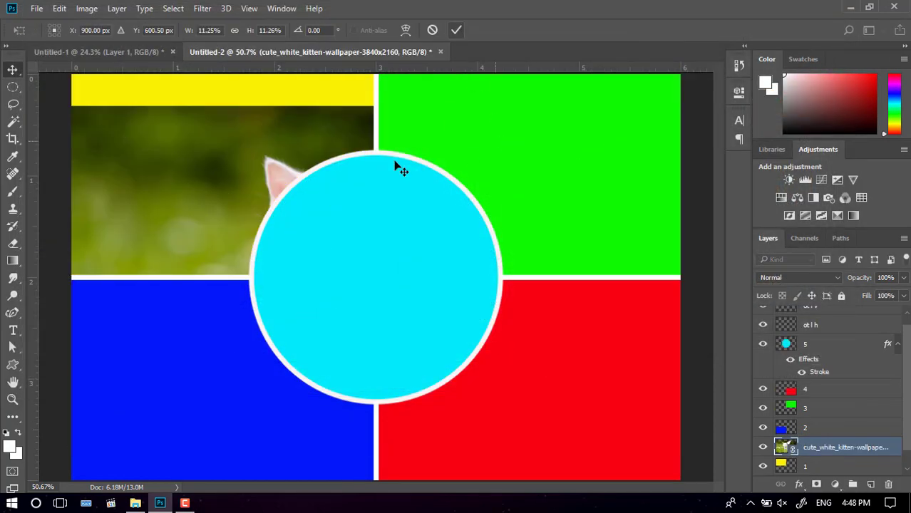
mouse_move(255, 129)
left_mouse_down()
mouse_move(528, 298)
mouse_move(274, 146)
left_mouse_up()
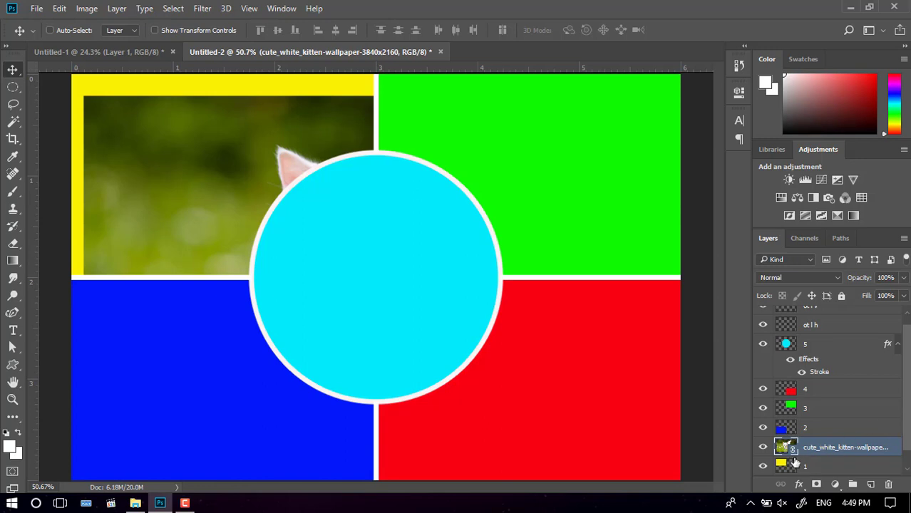
mouse_move(232, 170)
left_mouse_down()
mouse_move(223, 195)
mouse_move(172, 147)
mouse_move(182, 149)
left_mouse_up()
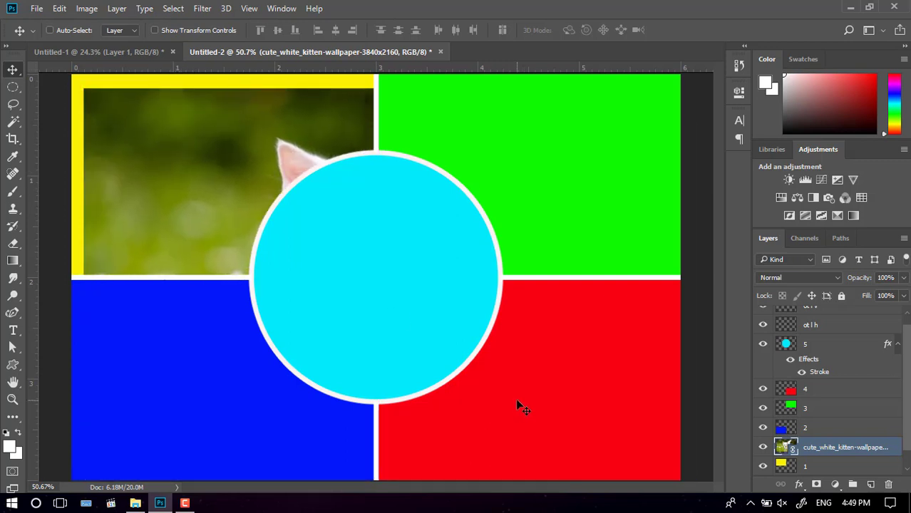
left_click(792, 393)
- Move the kitten layer above layer 4, clip it, and center the kitten's face there
left_click_drag(826, 447, 828, 387)
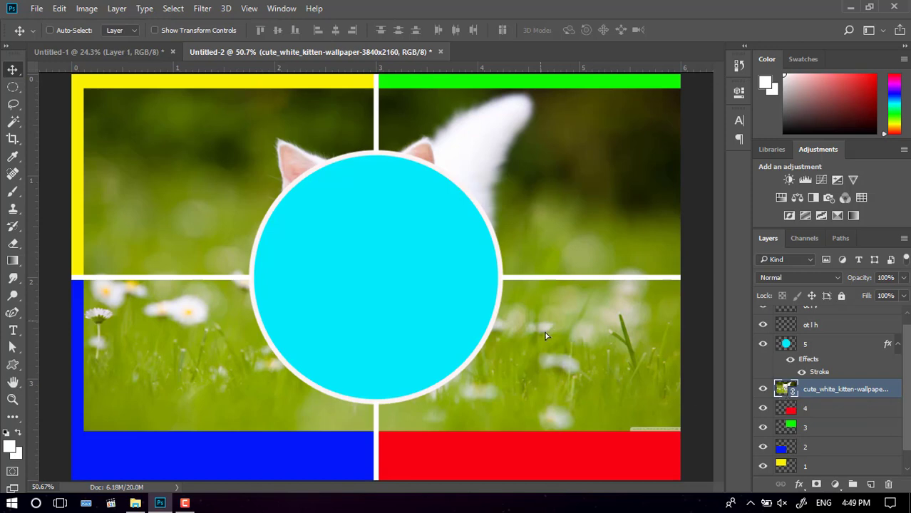
left_click_drag(528, 325, 581, 401)
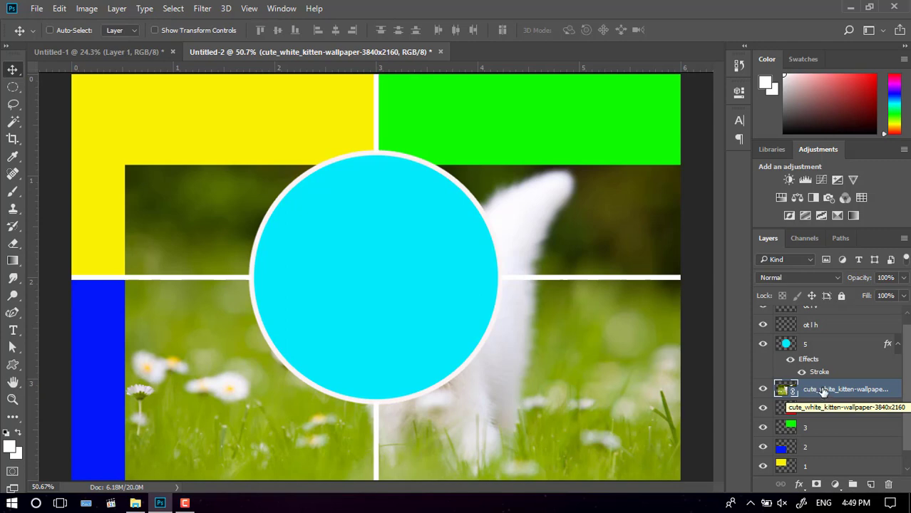
right_click(823, 391)
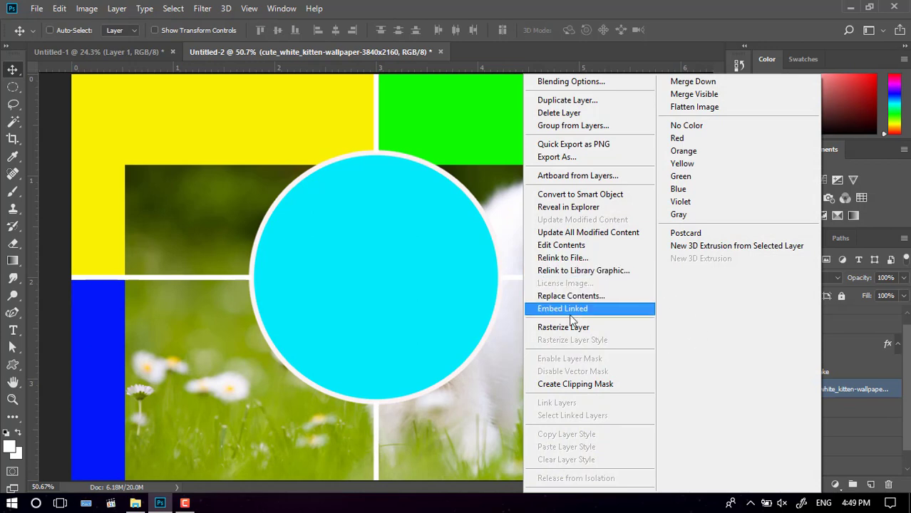
left_click(571, 385)
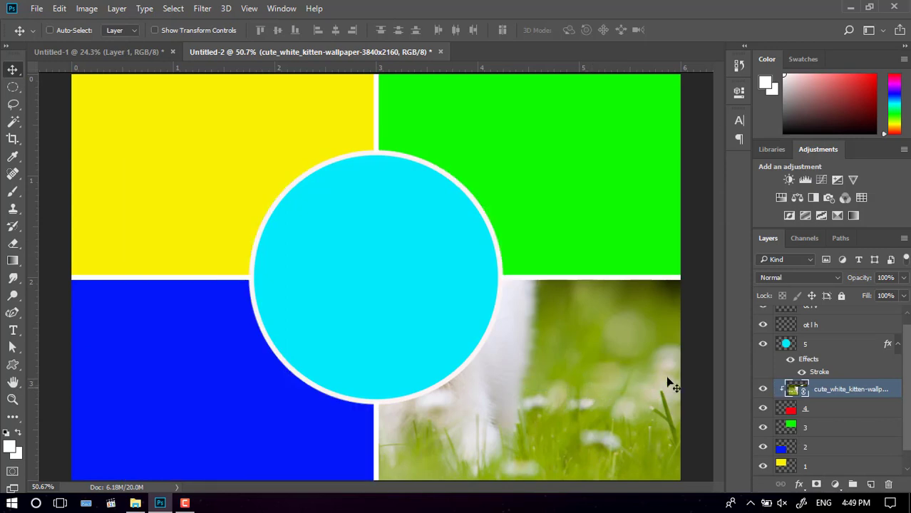
mouse_move(553, 381)
left_mouse_down()
mouse_move(632, 423)
mouse_move(539, 359)
mouse_move(597, 395)
mouse_move(580, 394)
left_mouse_up()
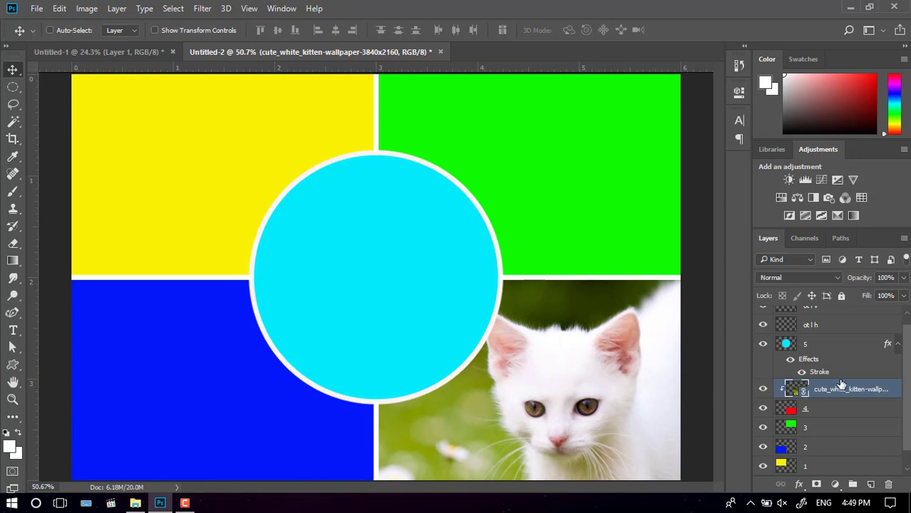
- Place the 1081651 stadium-seats photo as a linked image and move it left and down
left_click(36, 8)
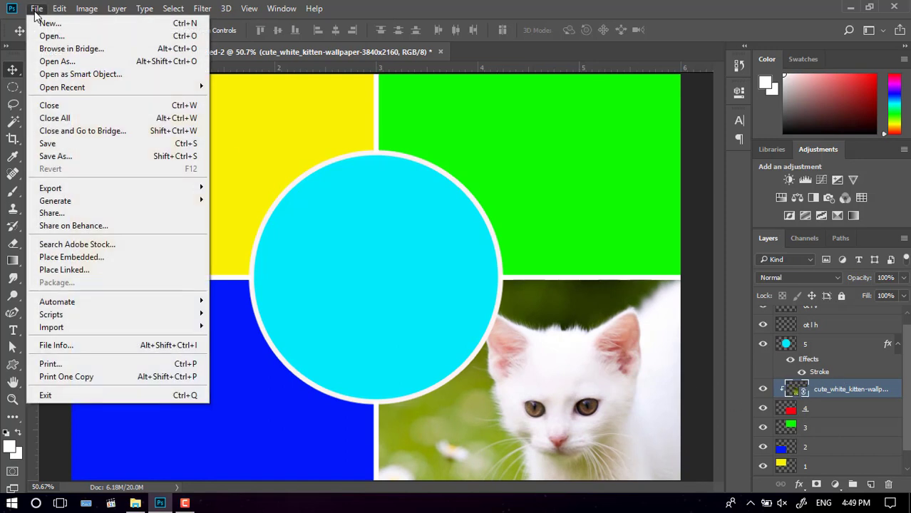
left_click(93, 270)
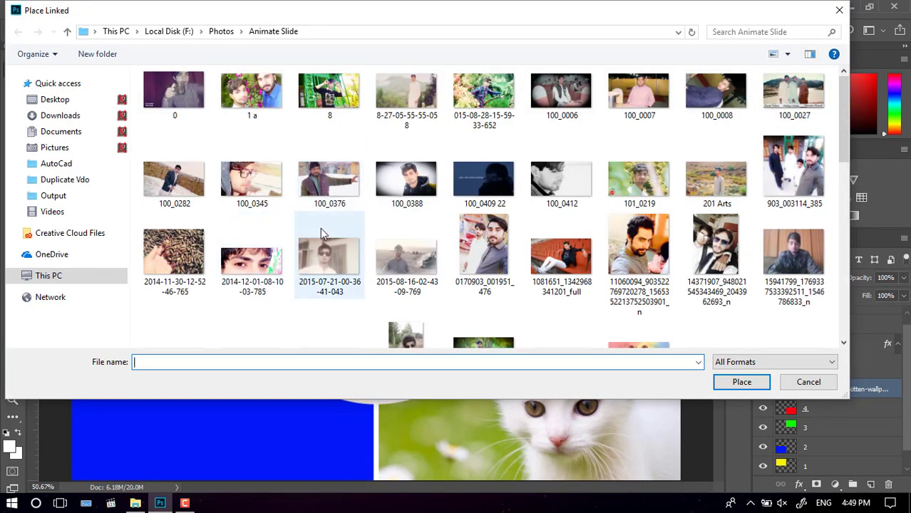
scroll(320, 228, "down", 3)
scroll(427, 214, "up", 2)
left_click(548, 196)
double_click(549, 196)
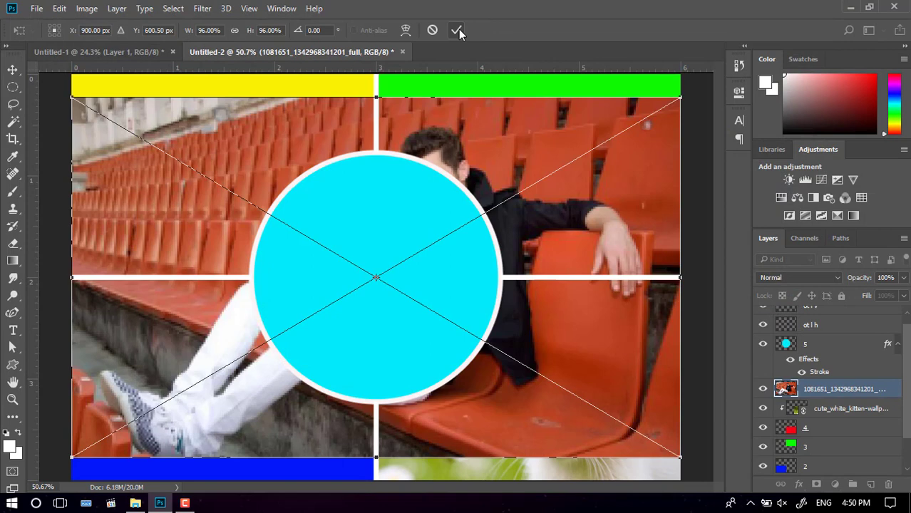
left_click(458, 29)
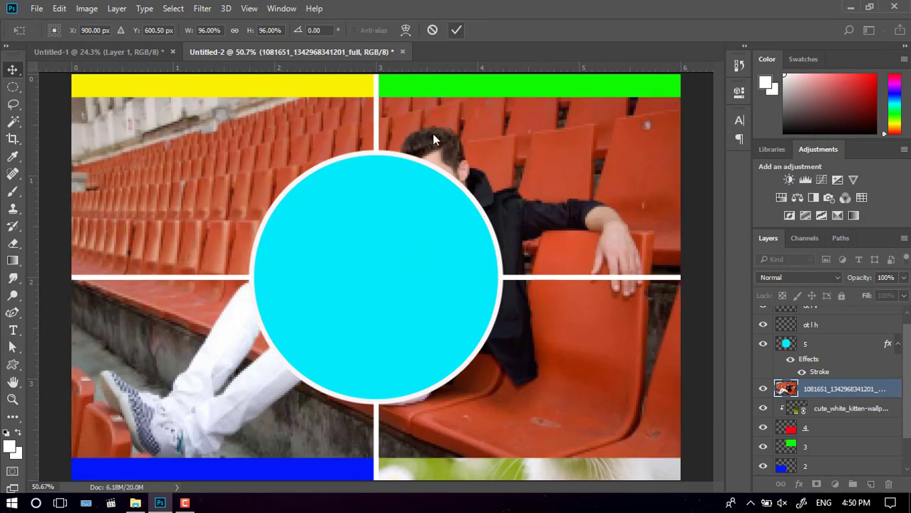
left_click_drag(457, 203, 387, 234)
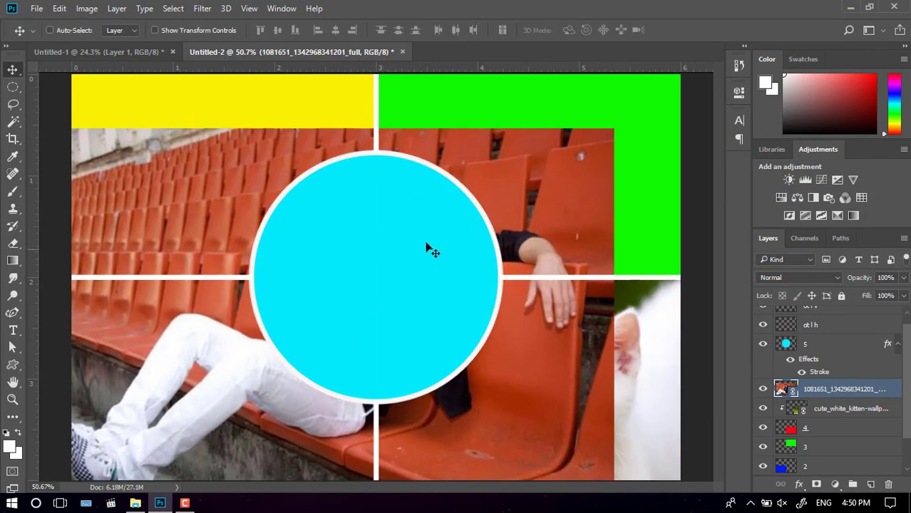
- Move the photo layer above circle layer 5 and clip it inside the circle
left_click_drag(814, 391, 807, 347)
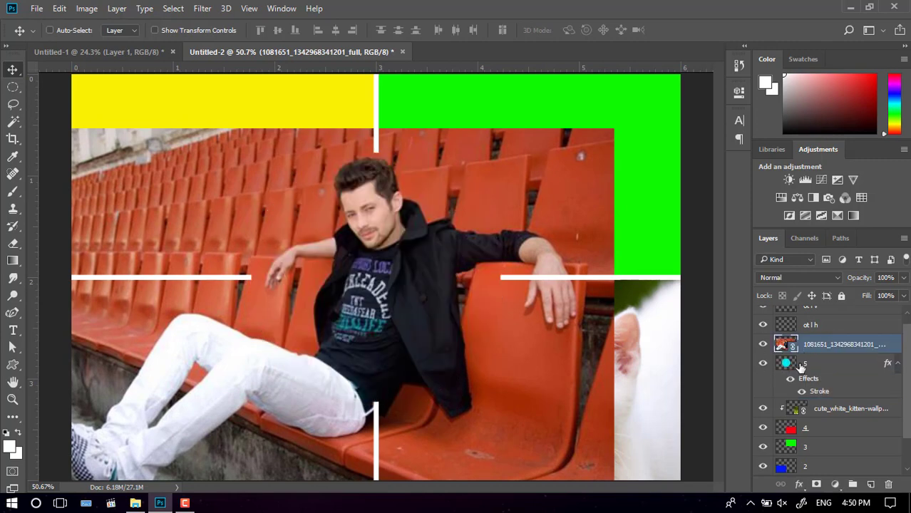
key("alt+bracketleft")
left_click(808, 351)
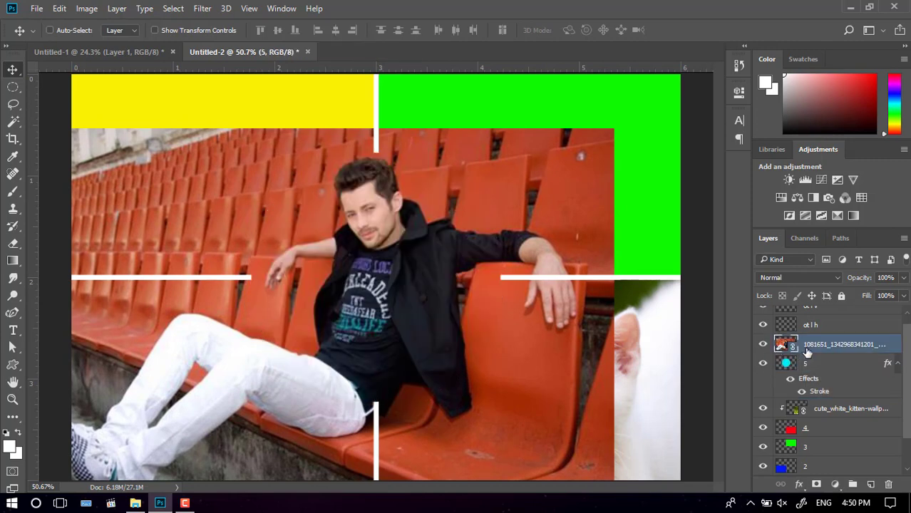
right_click(810, 352)
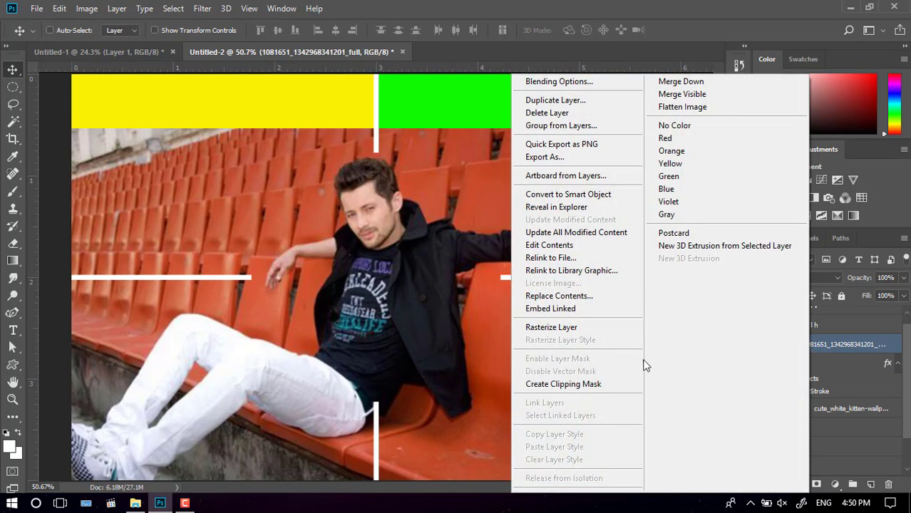
left_click(570, 382)
left_click_drag(403, 264, 408, 275)
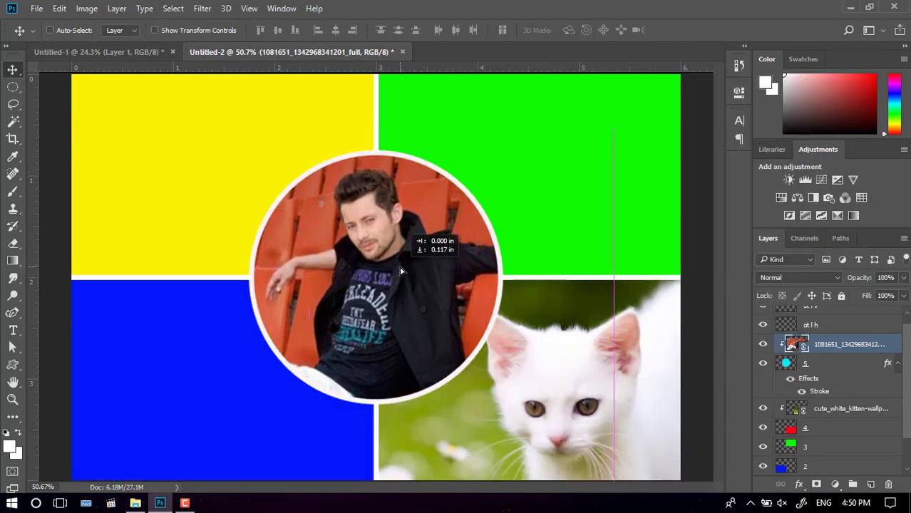
scroll(846, 396, "down", 1)
scroll(846, 397, "down", 1)
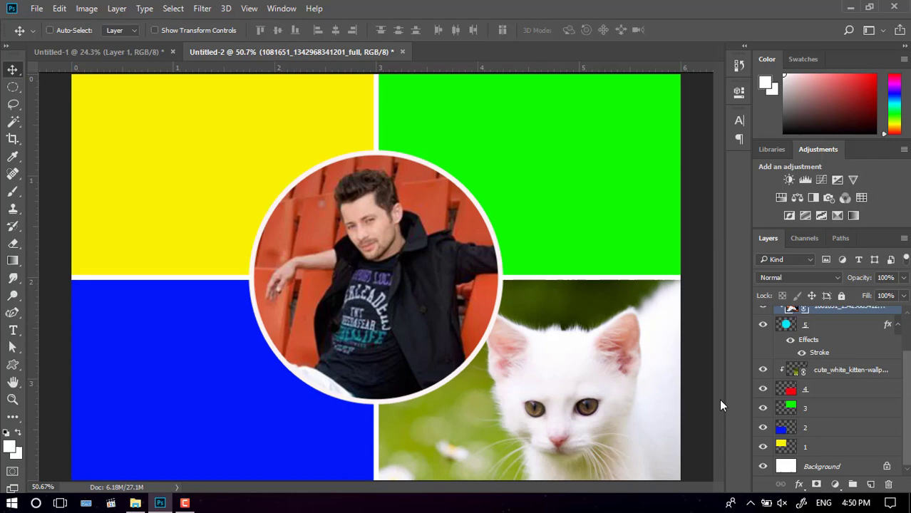
- Place the Graphic Design image as a linked image and move it down and left
left_click(35, 9)
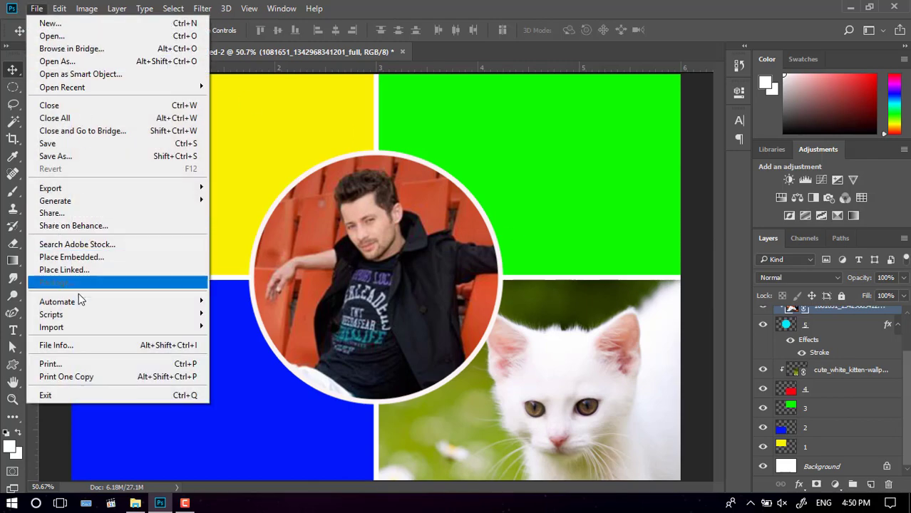
left_click(72, 271)
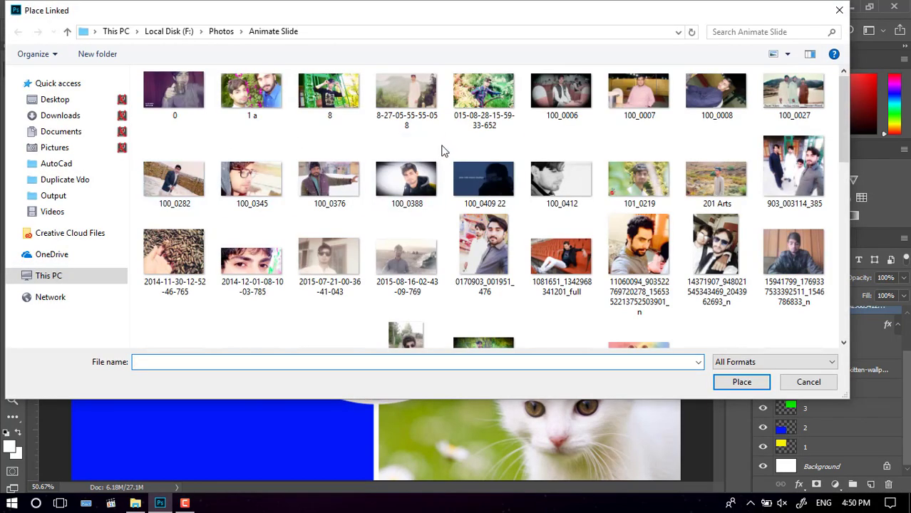
scroll(381, 186, "down", 1)
scroll(381, 185, "down", 2)
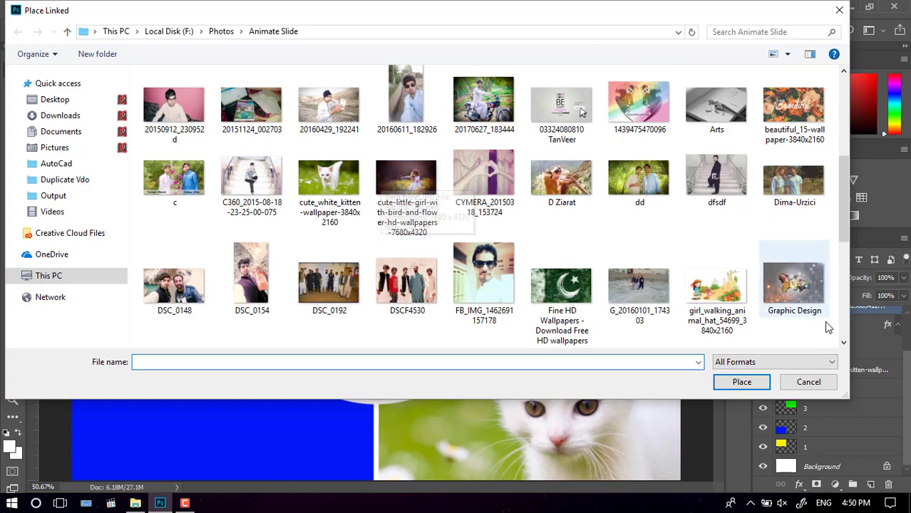
double_click(814, 288)
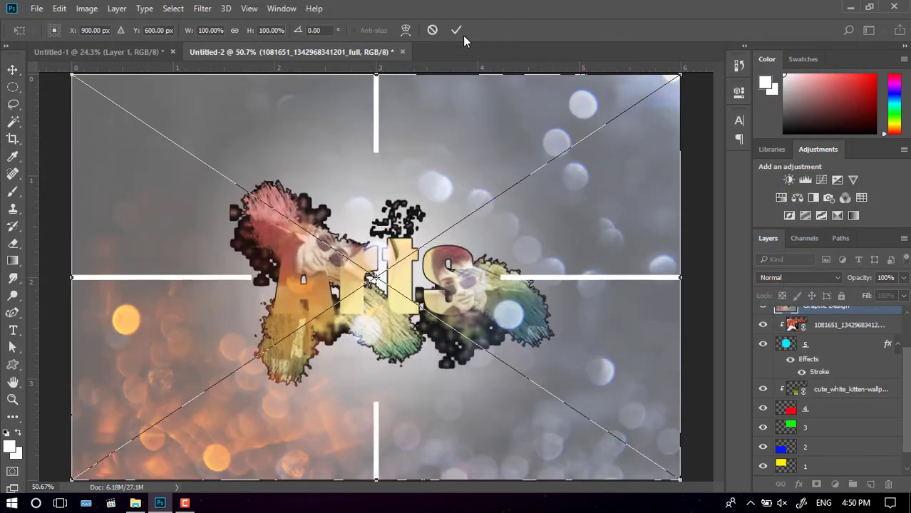
left_click(456, 30)
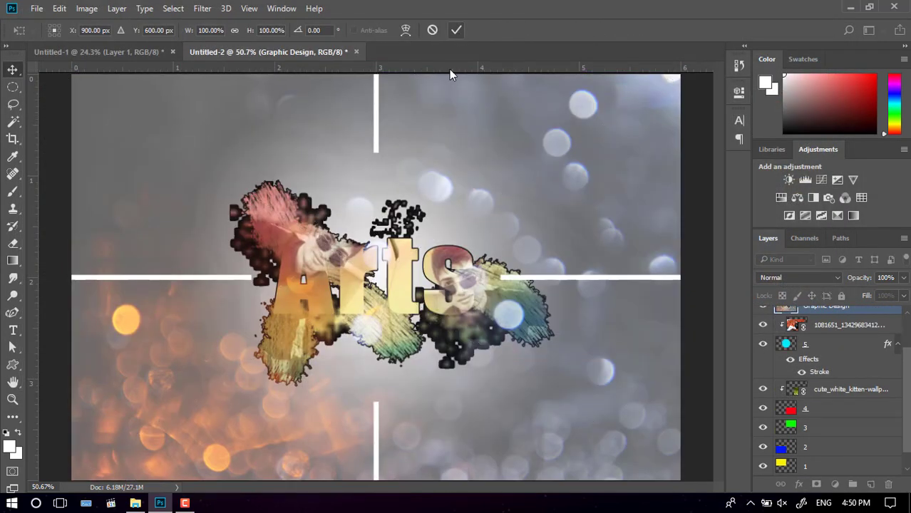
mouse_move(482, 224)
left_mouse_down()
mouse_move(342, 327)
mouse_move(301, 340)
left_mouse_up()
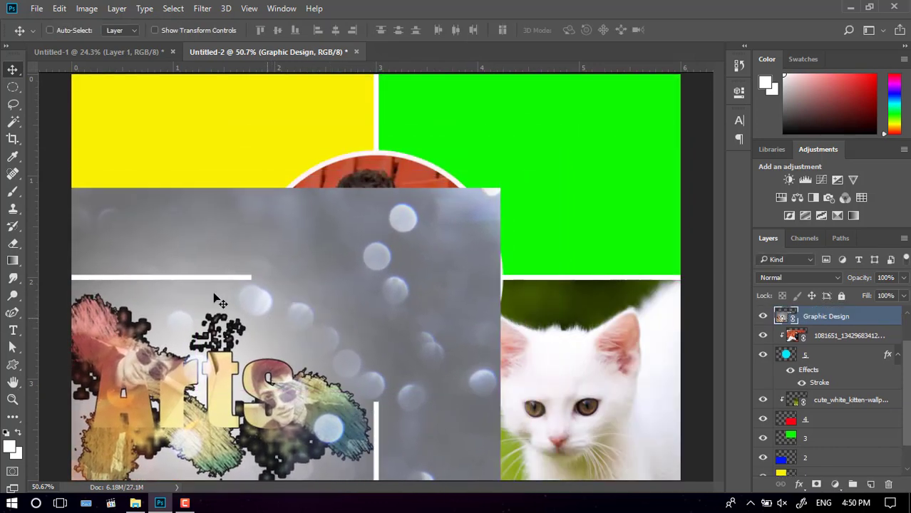
- Clip the Graphic Design layer to layer 3, bringing the Arts text into the upper-right quadrant
left_click_drag(839, 323, 823, 420)
right_click(823, 420)
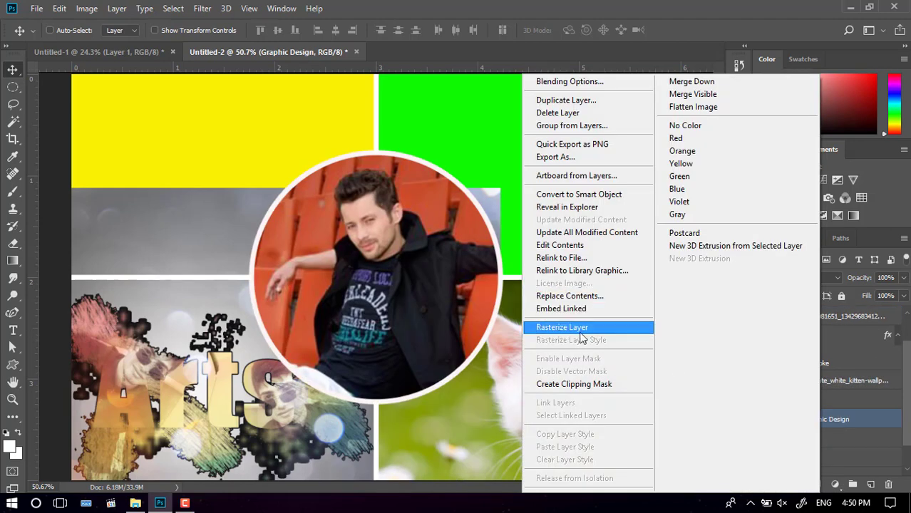
left_click(563, 383)
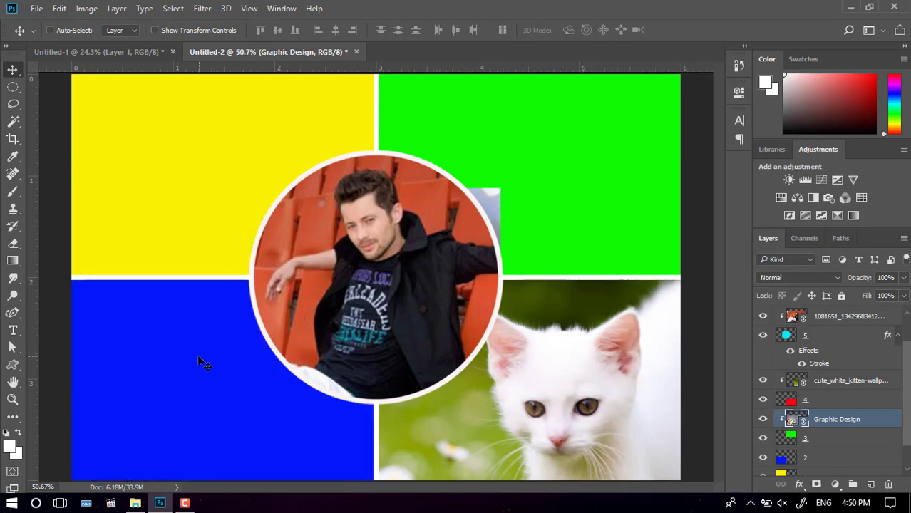
mouse_move(493, 199)
left_mouse_down()
mouse_move(568, 191)
mouse_move(642, 101)
left_mouse_up()
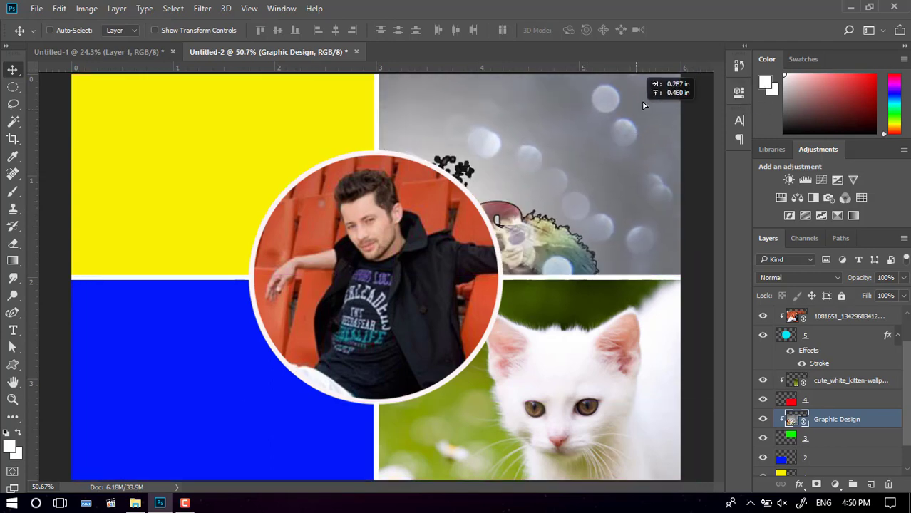
left_click_drag(642, 106, 650, 143)
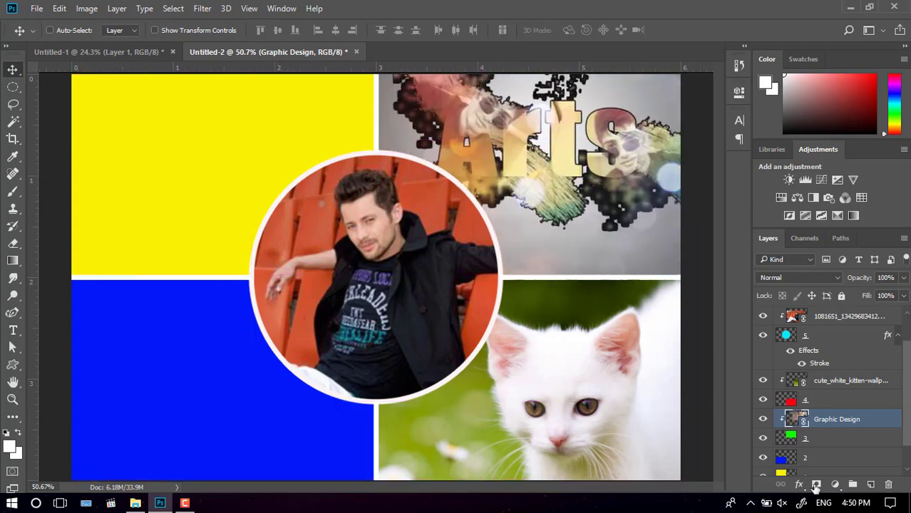
scroll(816, 470, "down", 1)
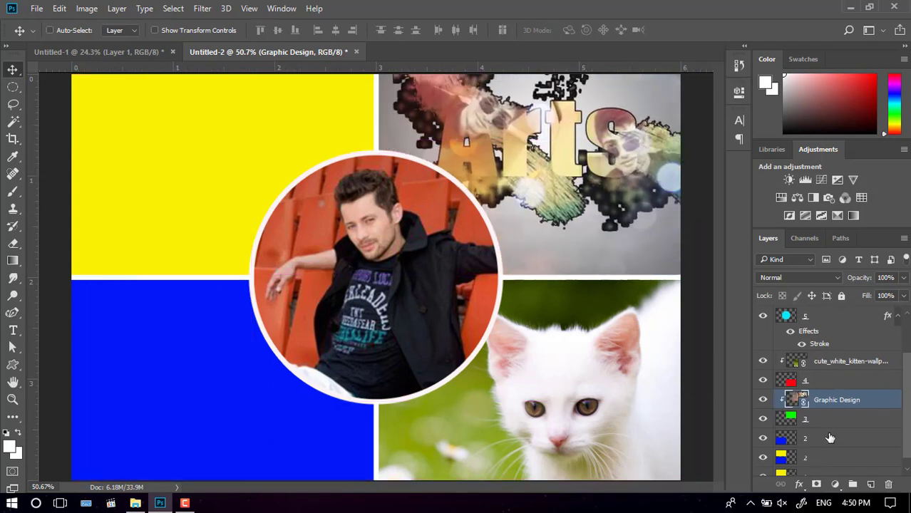
- Place the Pakistan Flag image into the collage as a linked image
left_click(38, 9)
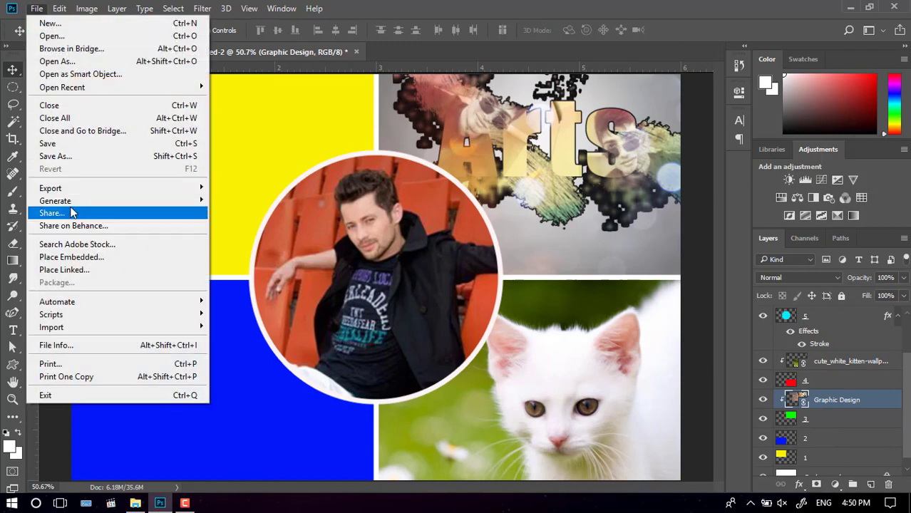
left_click(85, 273)
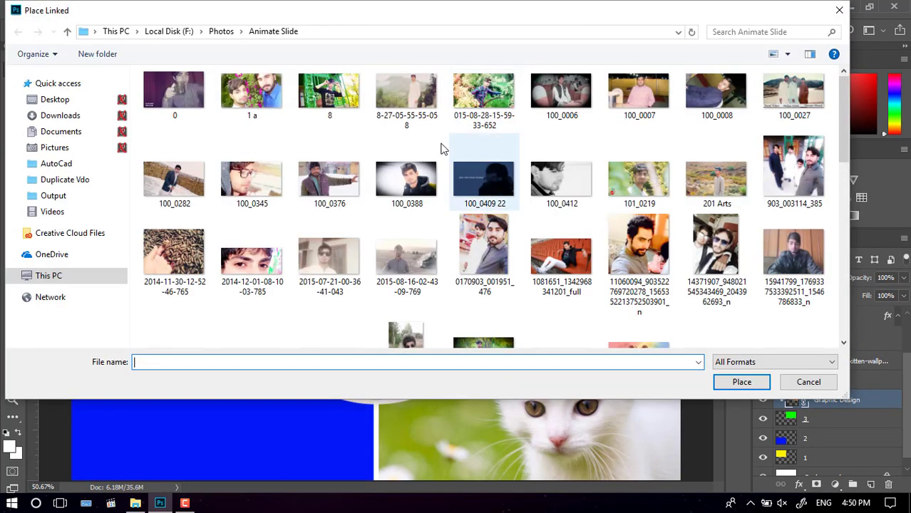
scroll(441, 149, "down", 2)
scroll(406, 142, "down", 3)
scroll(366, 136, "down", 3)
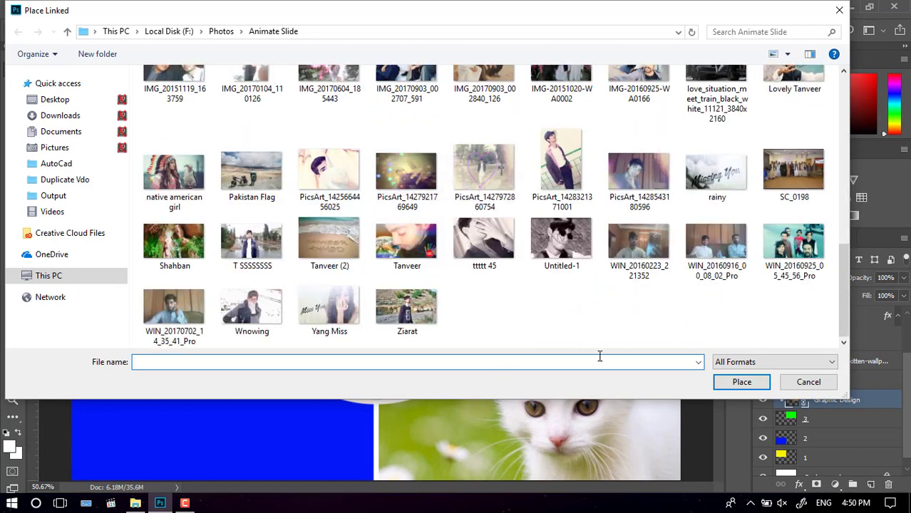
double_click(251, 170)
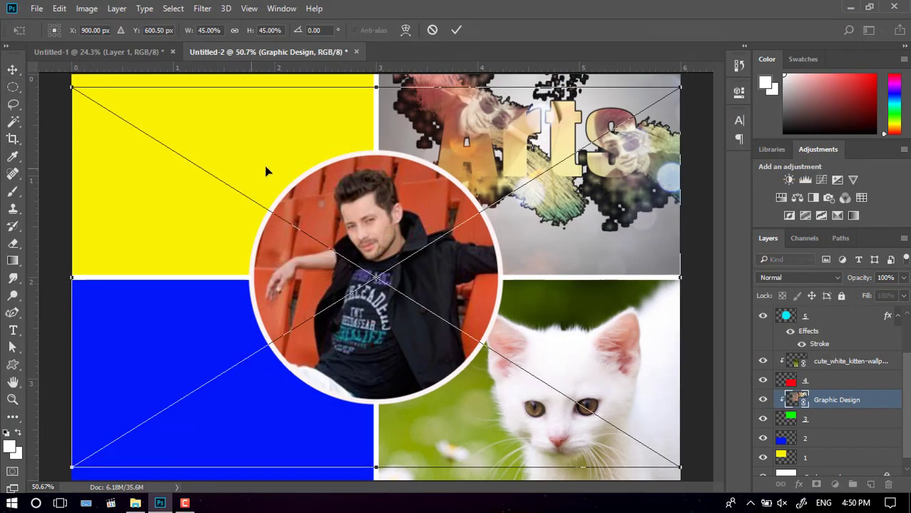
left_click(456, 30)
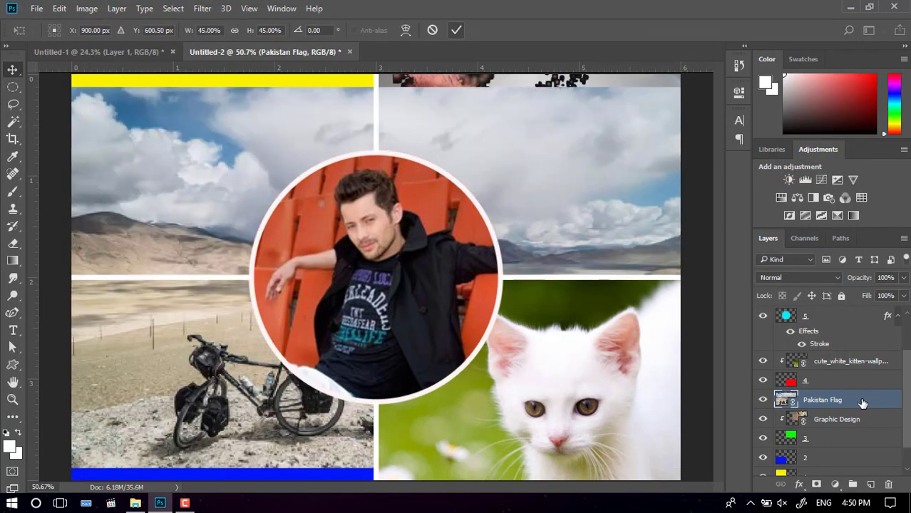
- Clip the Pakistan Flag layer to layer 1 and position it within the top-left quadrant
left_click_drag(862, 404, 812, 458)
right_click(813, 456)
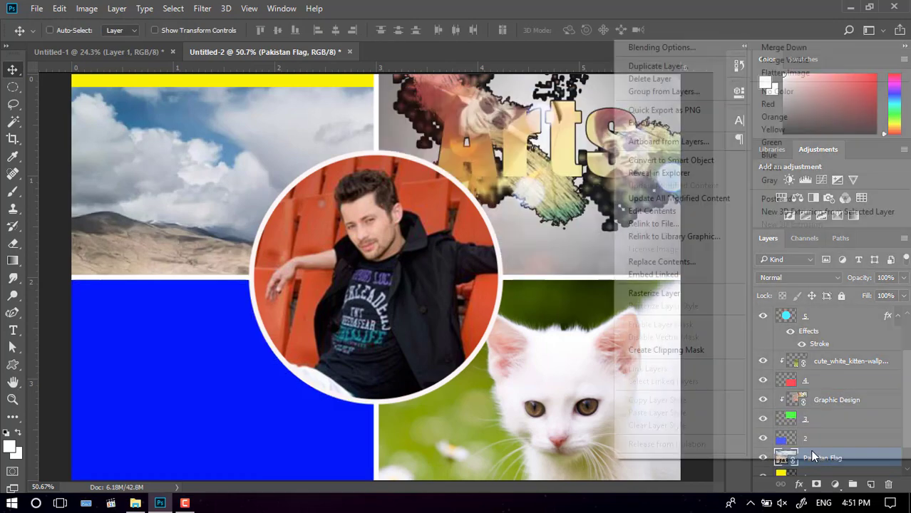
left_click(663, 350)
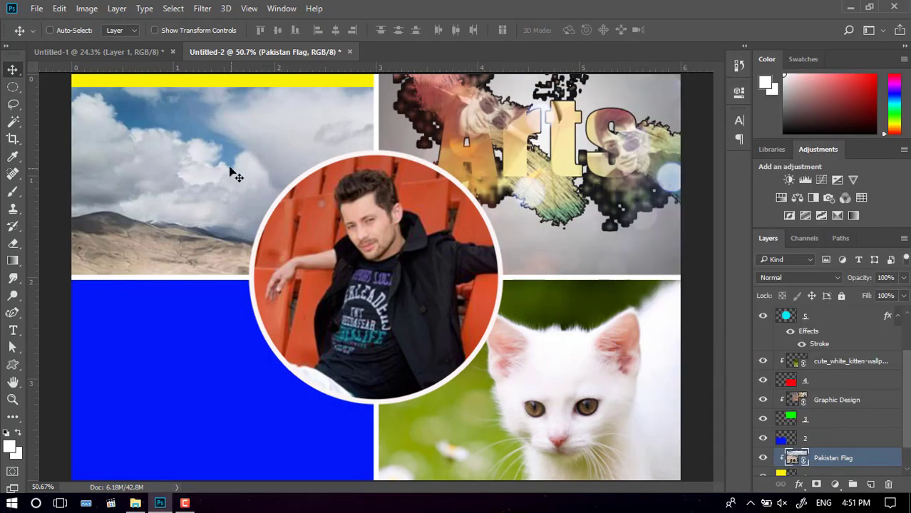
mouse_move(230, 173)
left_mouse_down()
mouse_move(215, 133)
mouse_move(158, 211)
left_mouse_up()
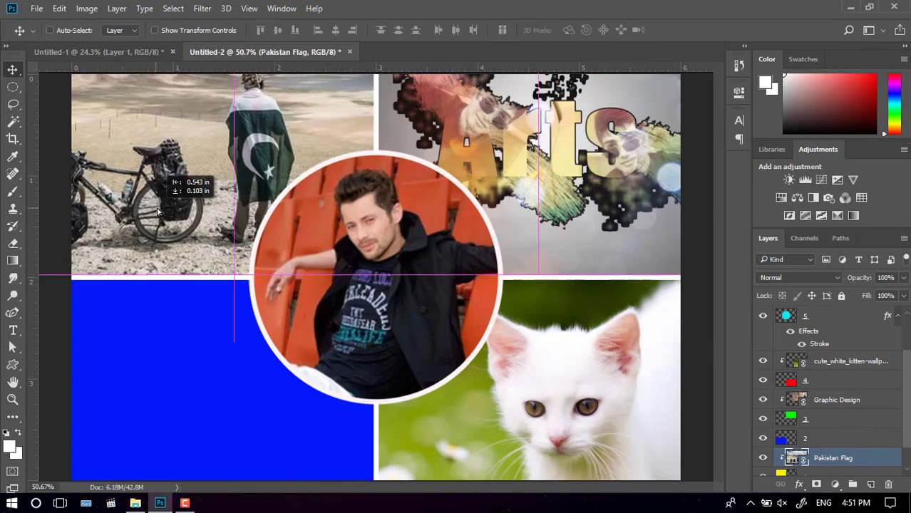
left_click_drag(158, 211, 176, 213)
scroll(843, 439, "down", 2)
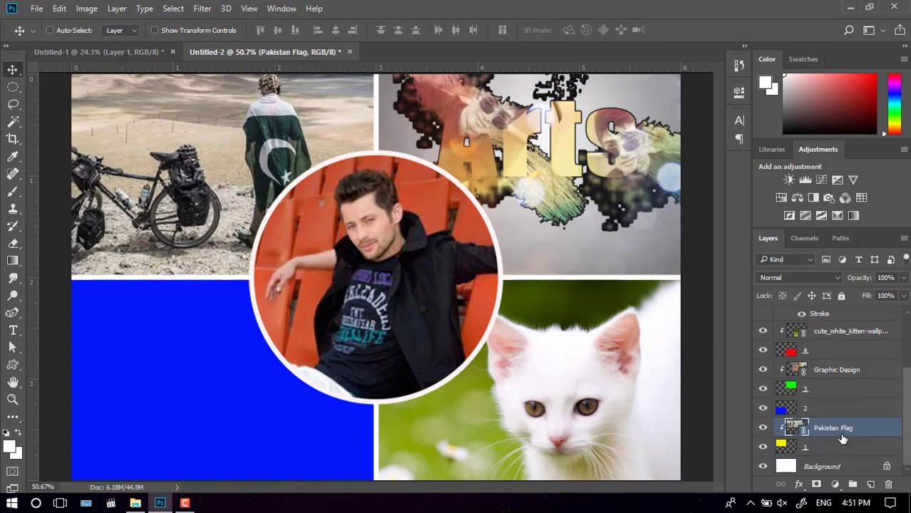
left_click(821, 407)
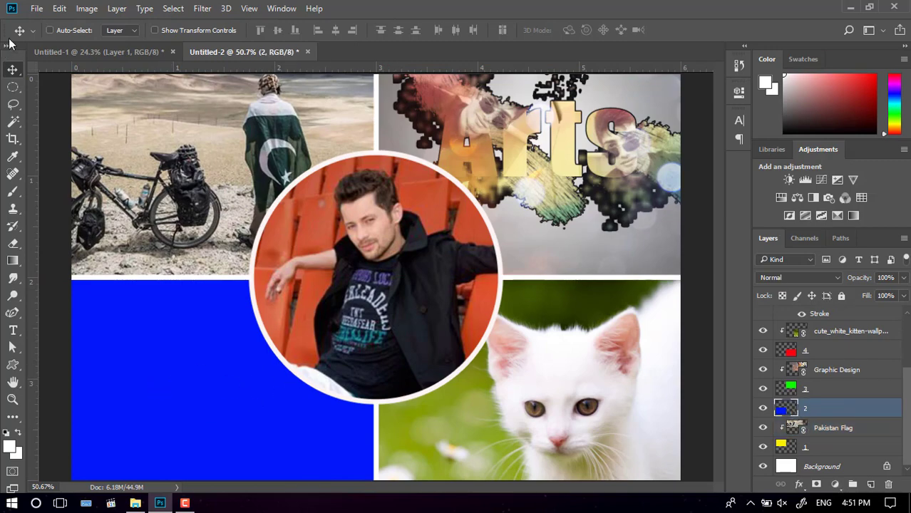
- Place the PicsArt image into the collage as a linked image
left_click(36, 8)
left_click(71, 269)
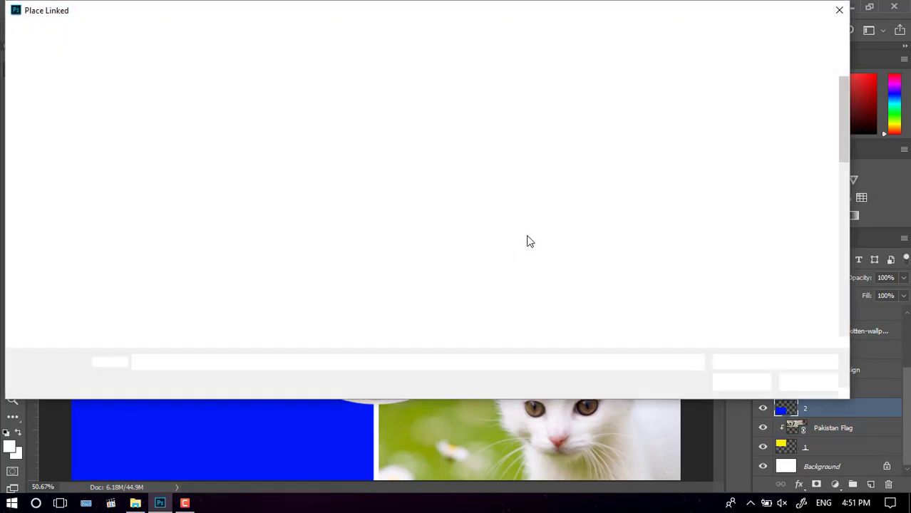
scroll(438, 215, "down", 5)
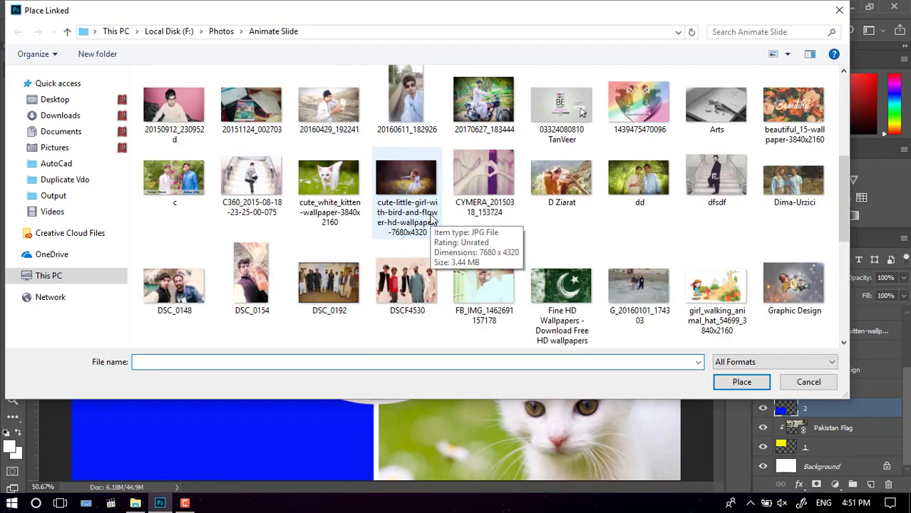
scroll(430, 221, "down", 4)
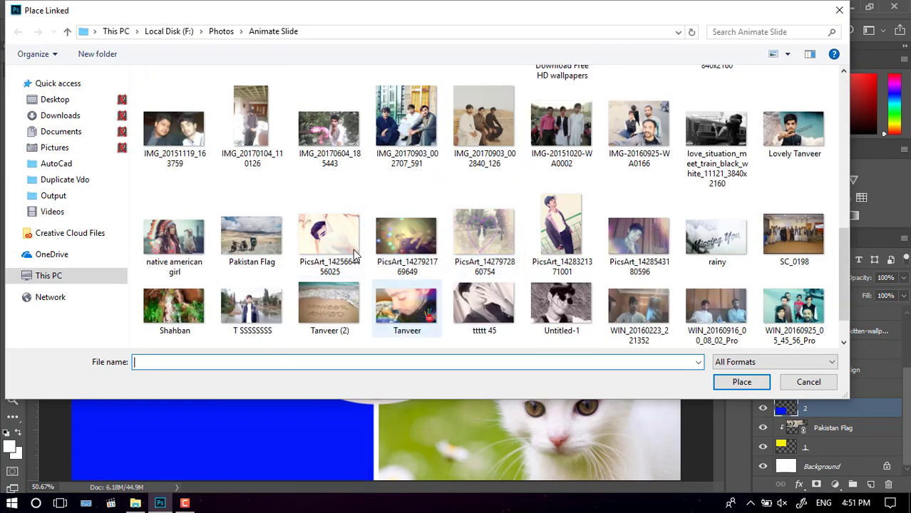
key("Escape")
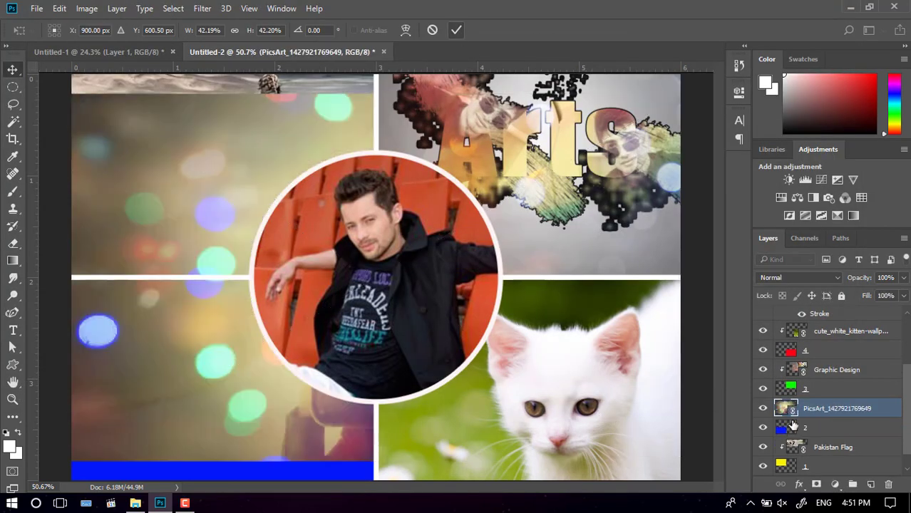
- Clip the PicsArt layer to layer 2 and shift the photo to show the hand holding a phone
left_click_drag(820, 411, 835, 397)
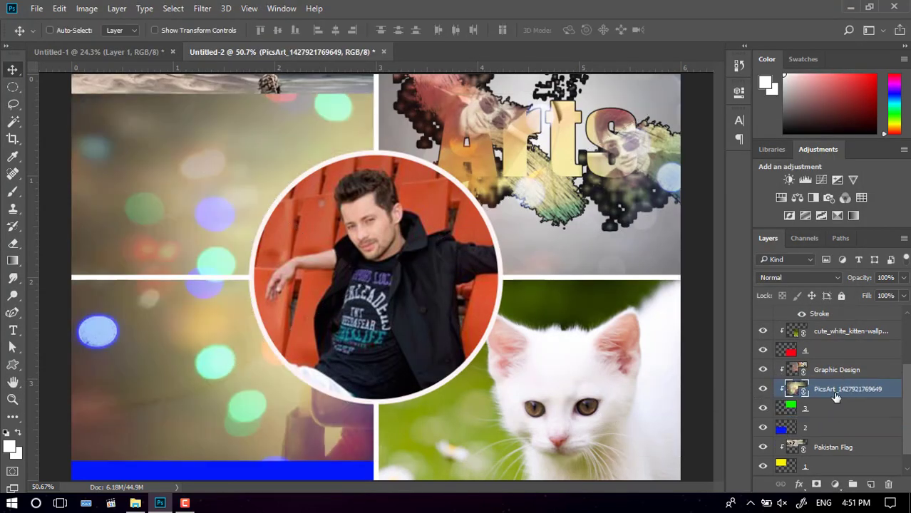
left_click_drag(835, 388, 827, 413)
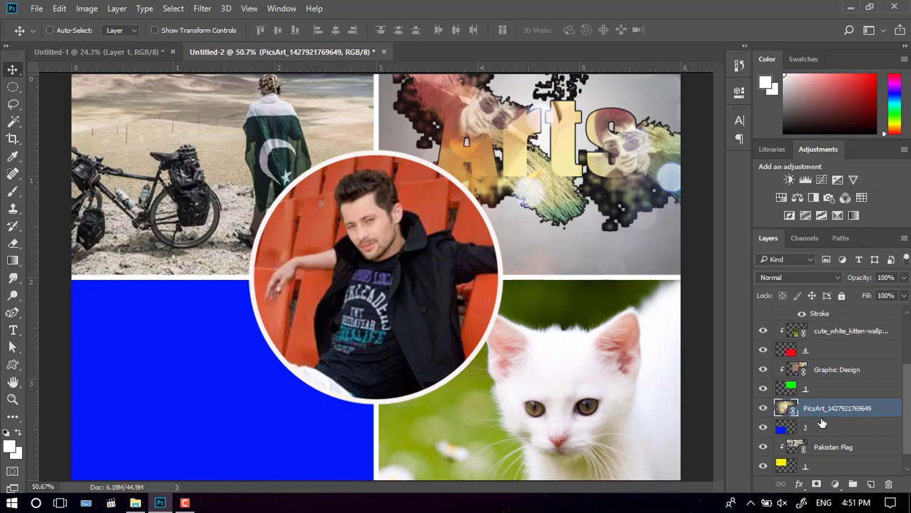
right_click(823, 410)
left_click(584, 384)
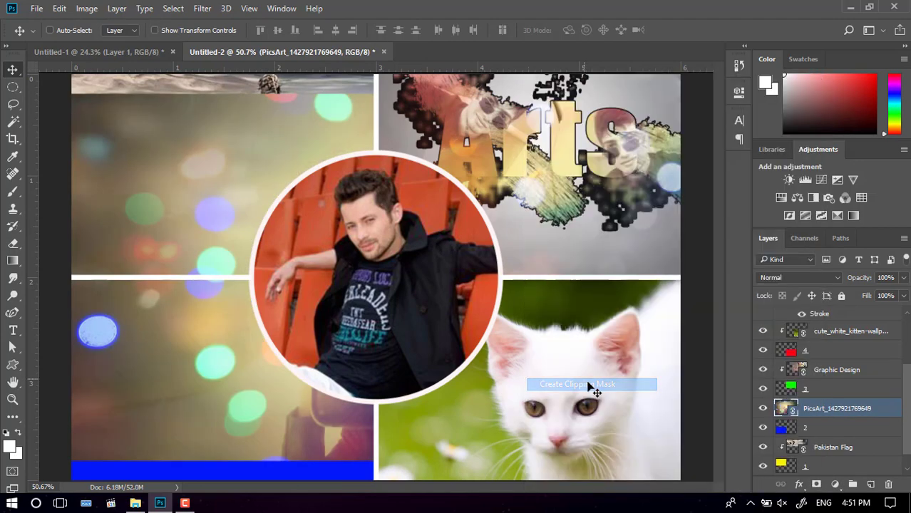
mouse_move(239, 384)
left_mouse_down()
mouse_move(98, 412)
mouse_move(177, 403)
left_mouse_up()
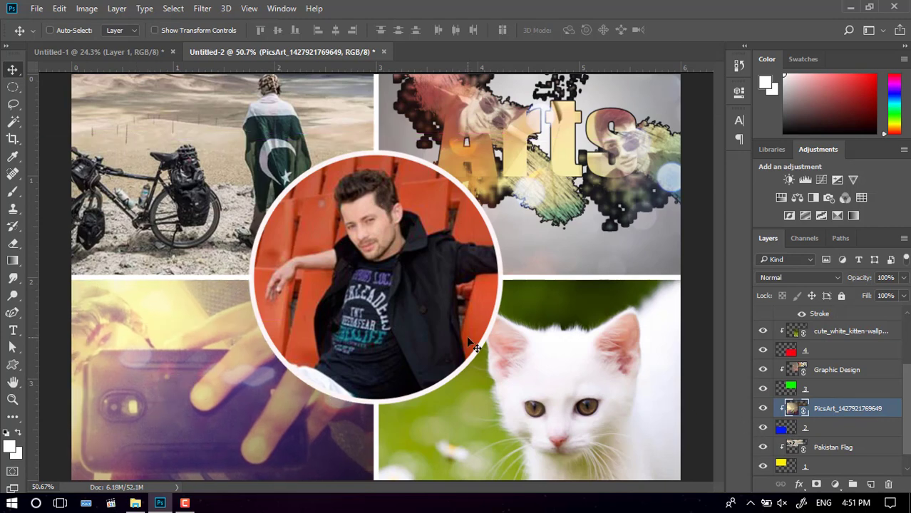
- Minimize Photoshop, refresh the desktop, and open 201 Music LOGO in Windows Photos
left_click(846, 7)
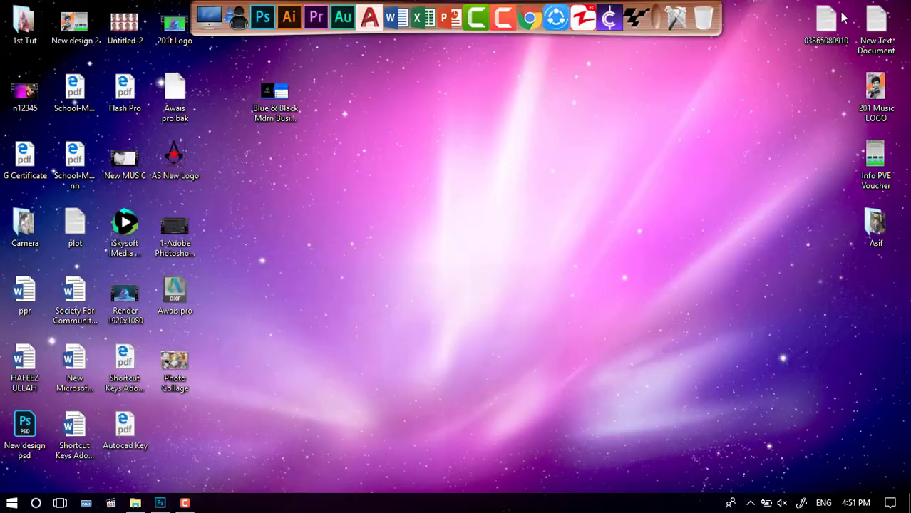
right_click(671, 89)
left_click(702, 128)
double_click(873, 89)
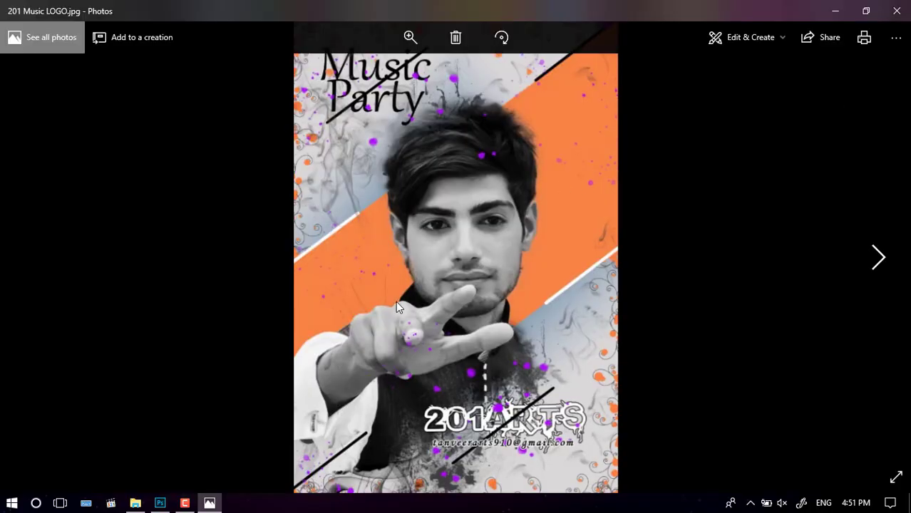
- Zoom and pan around the poster, ending on the Music Party title
scroll(407, 267, "up", 2)
left_click_drag(420, 196, 528, 406)
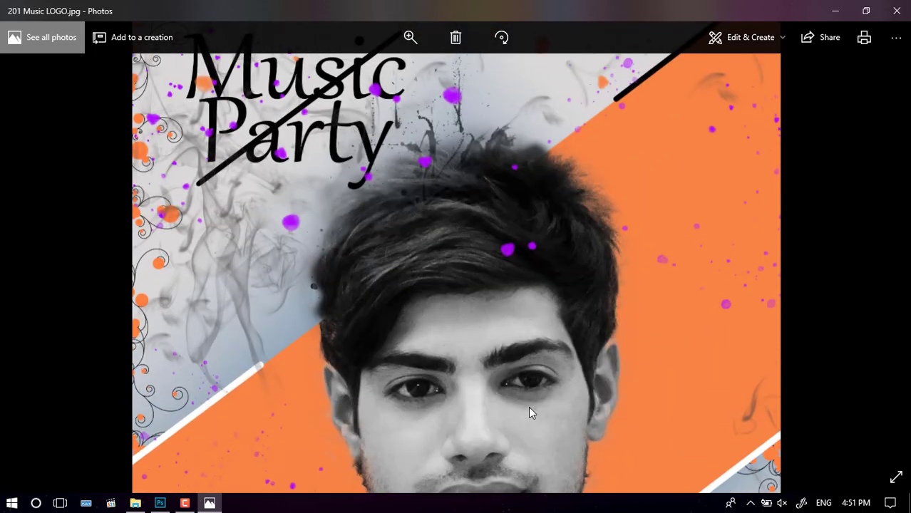
left_click_drag(509, 307, 504, 372)
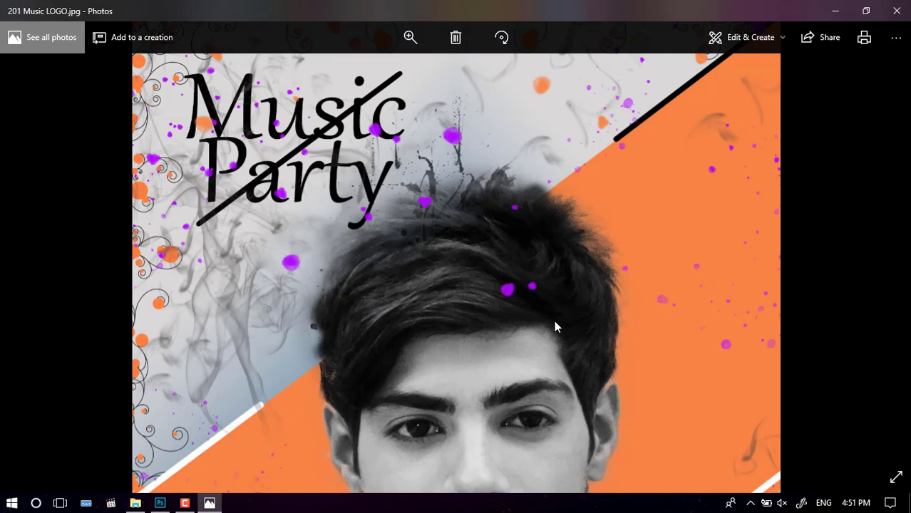
scroll(535, 380, "down", 5)
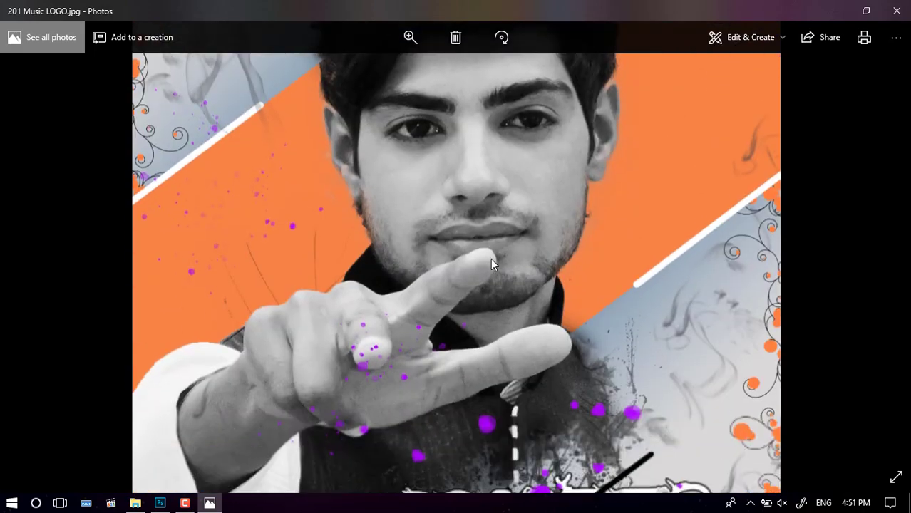
scroll(541, 324, "up", 2)
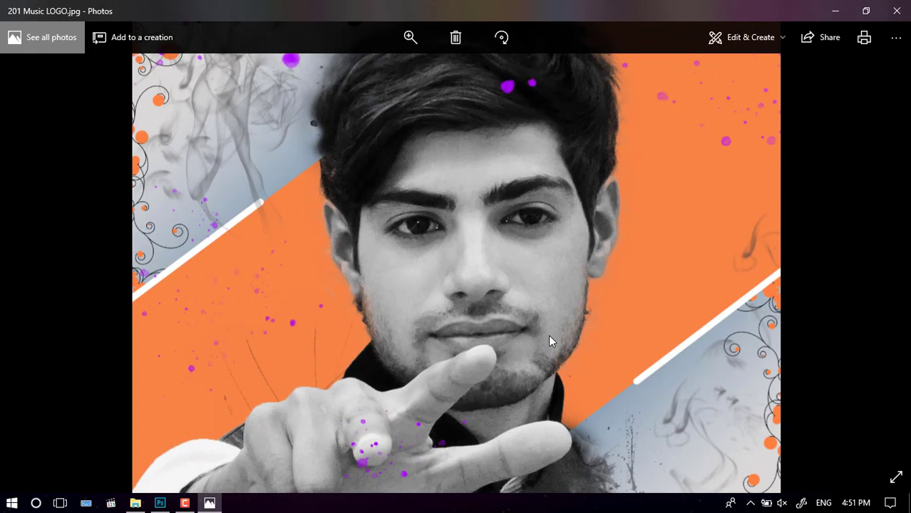
scroll(403, 242, "up", 4)
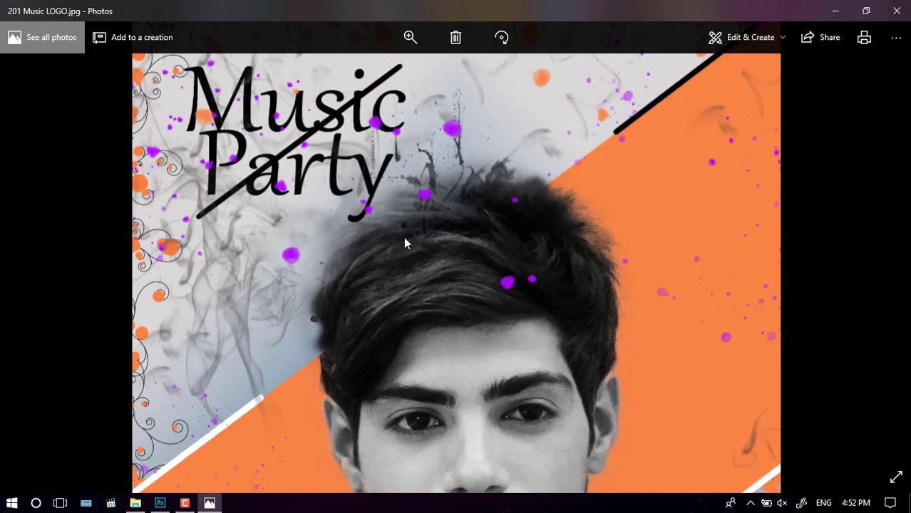
scroll(428, 228, "down", 2)
scroll(463, 242, "down", 3)
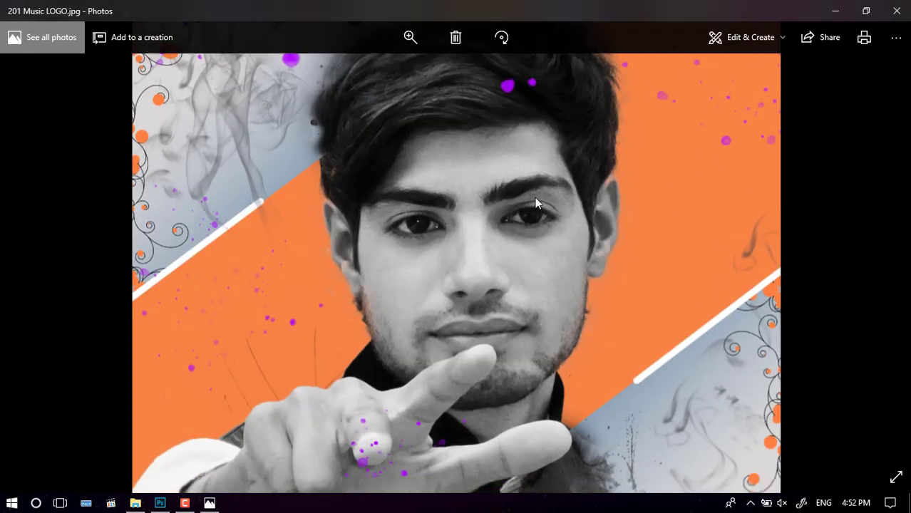
scroll(535, 235, "down", 5)
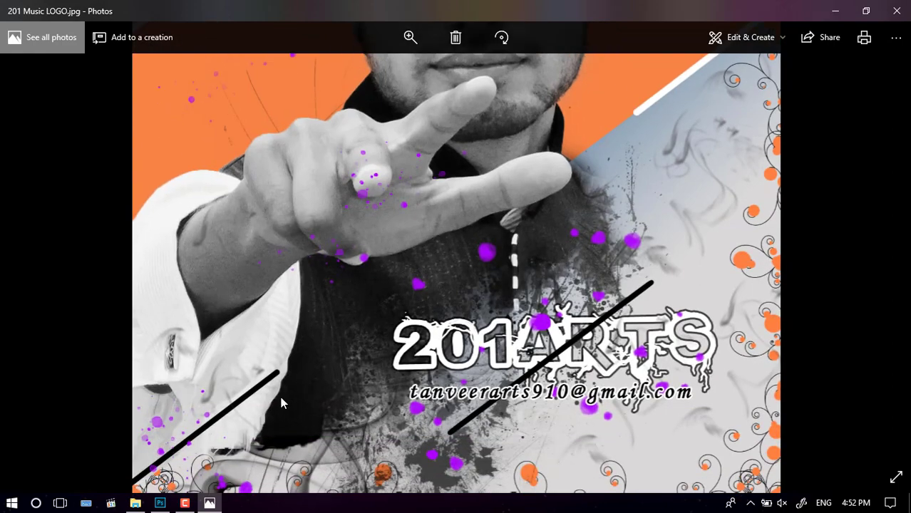
double_click(367, 299)
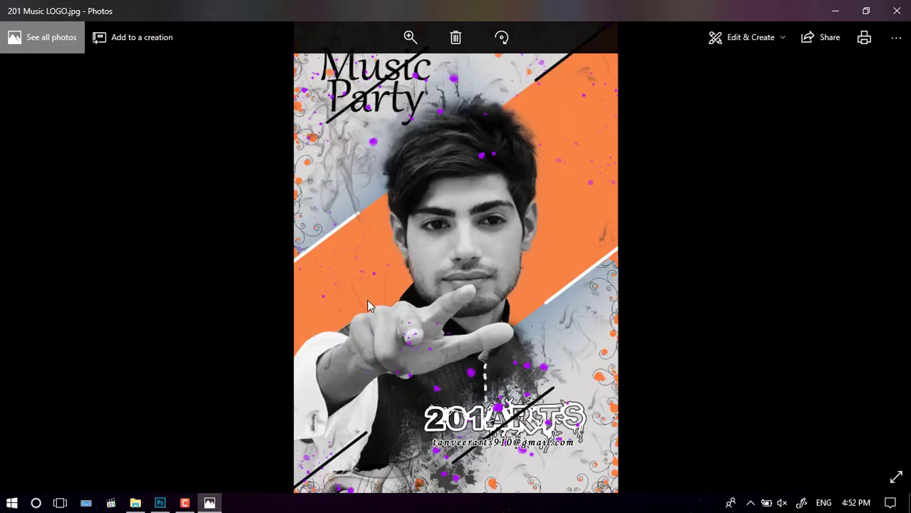
double_click(410, 173)
left_click_drag(300, 191, 167, 328)
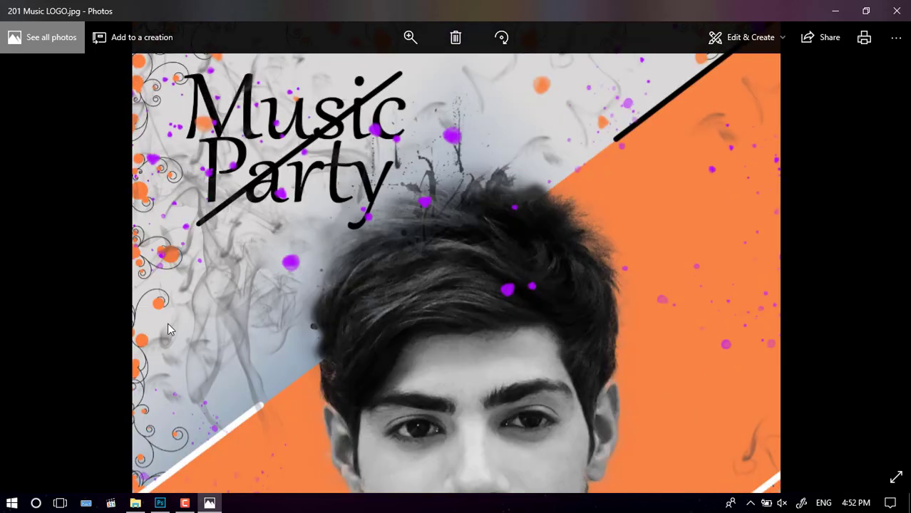